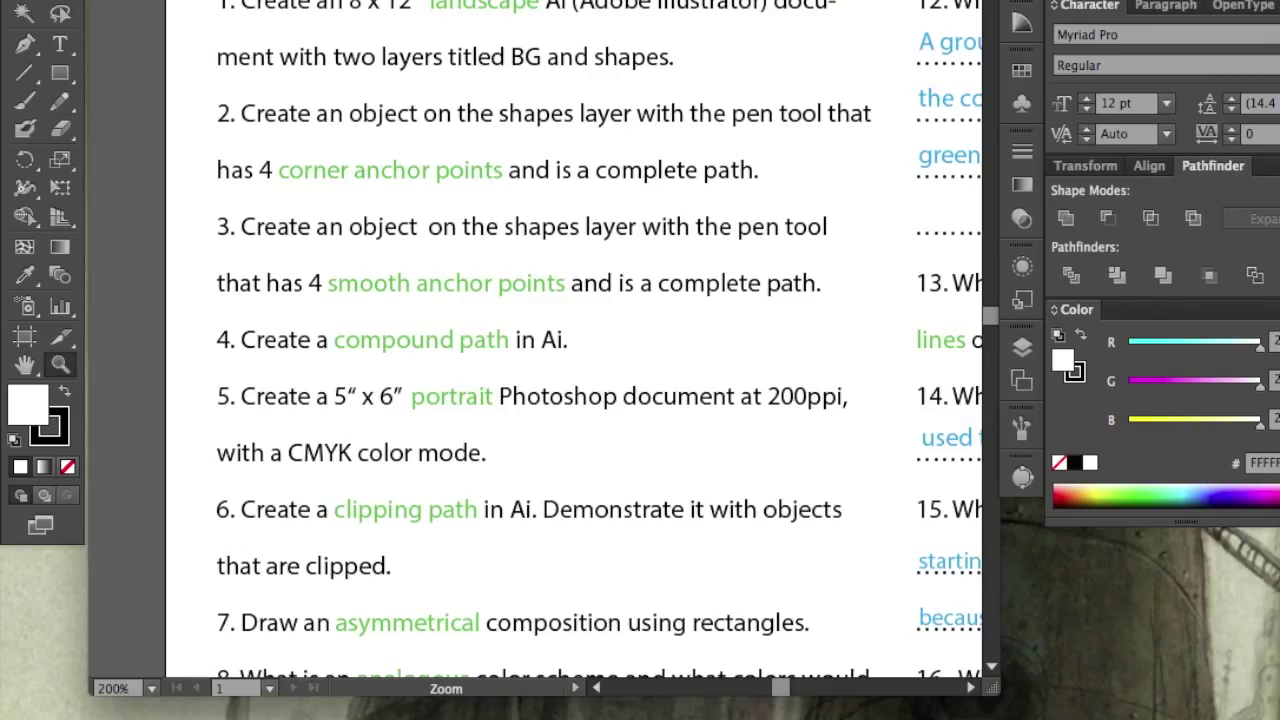
- Open the File menu over the assignment PDF
{"action": "left_click", "coordinate": [185, 0]}
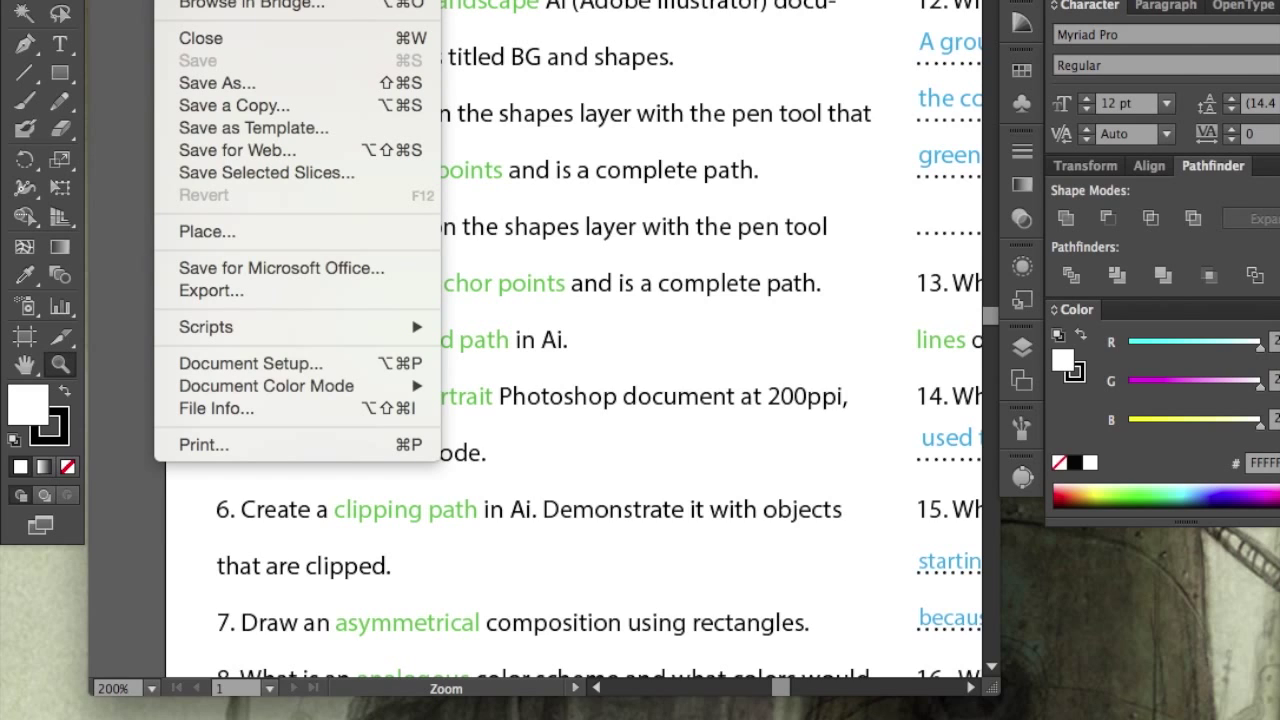
- Create a Basic RGB document in inches, 8 wide by 12 tall, and fit the artboard in view
{"action": "key", "text": "super+n"}
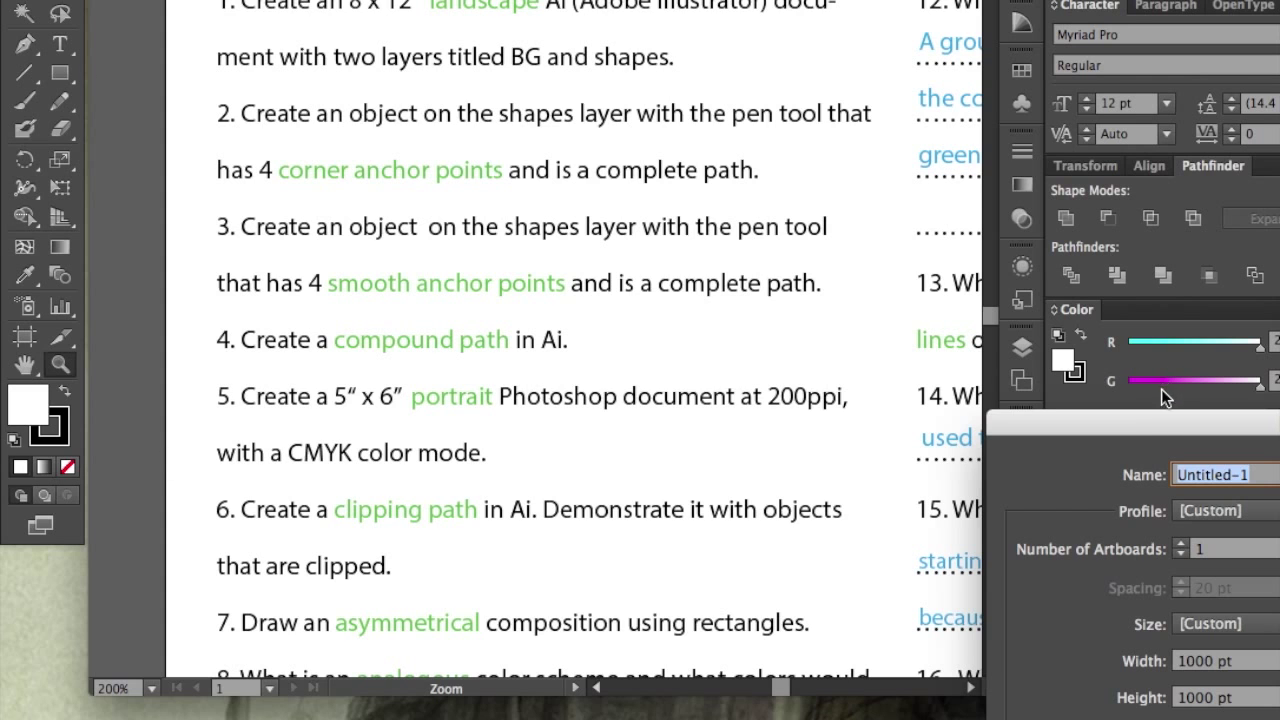
{"action": "left_click_drag", "start_coordinate": [1155, 422], "coordinate": [446, 84]}
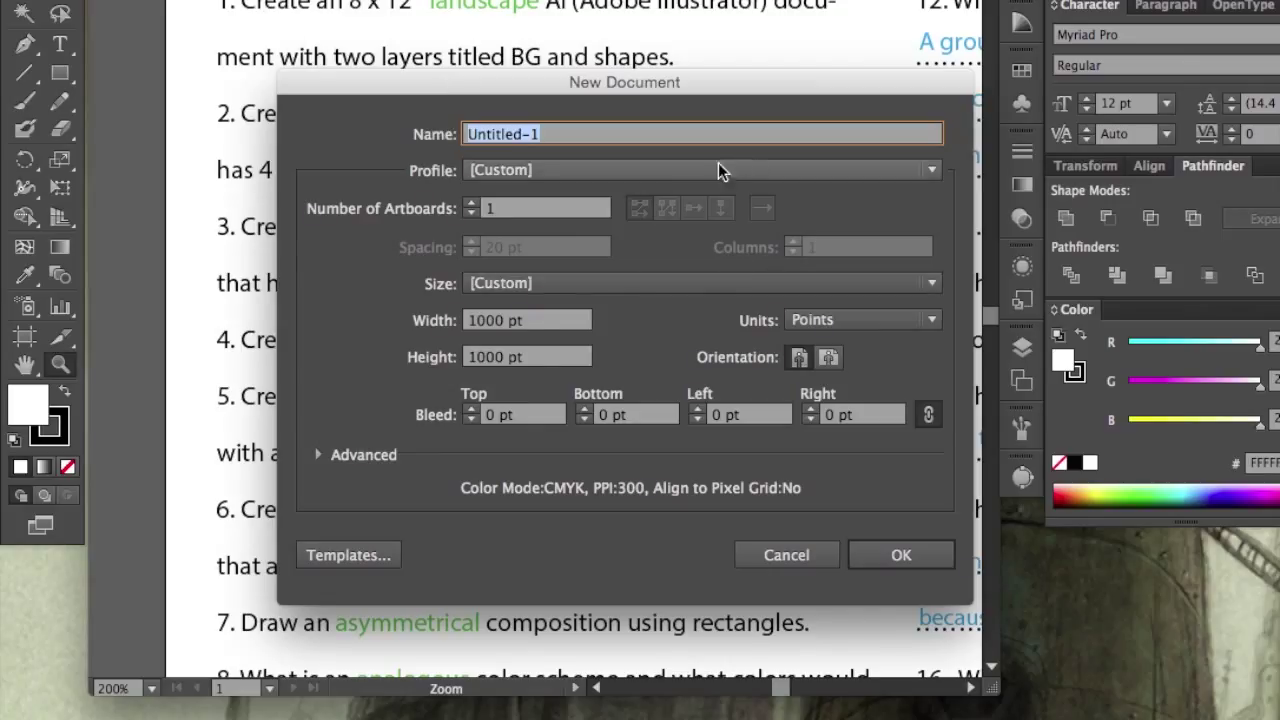
{"action": "left_click", "coordinate": [677, 171]}
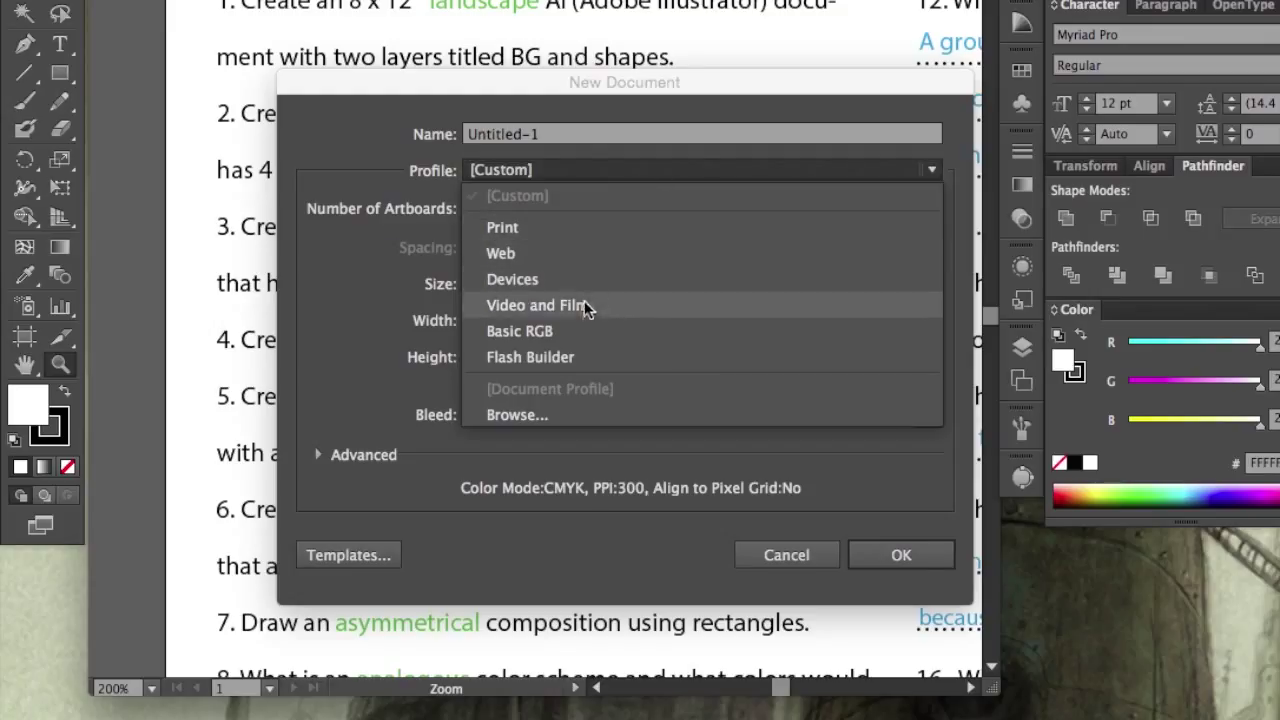
{"action": "left_click", "coordinate": [570, 325]}
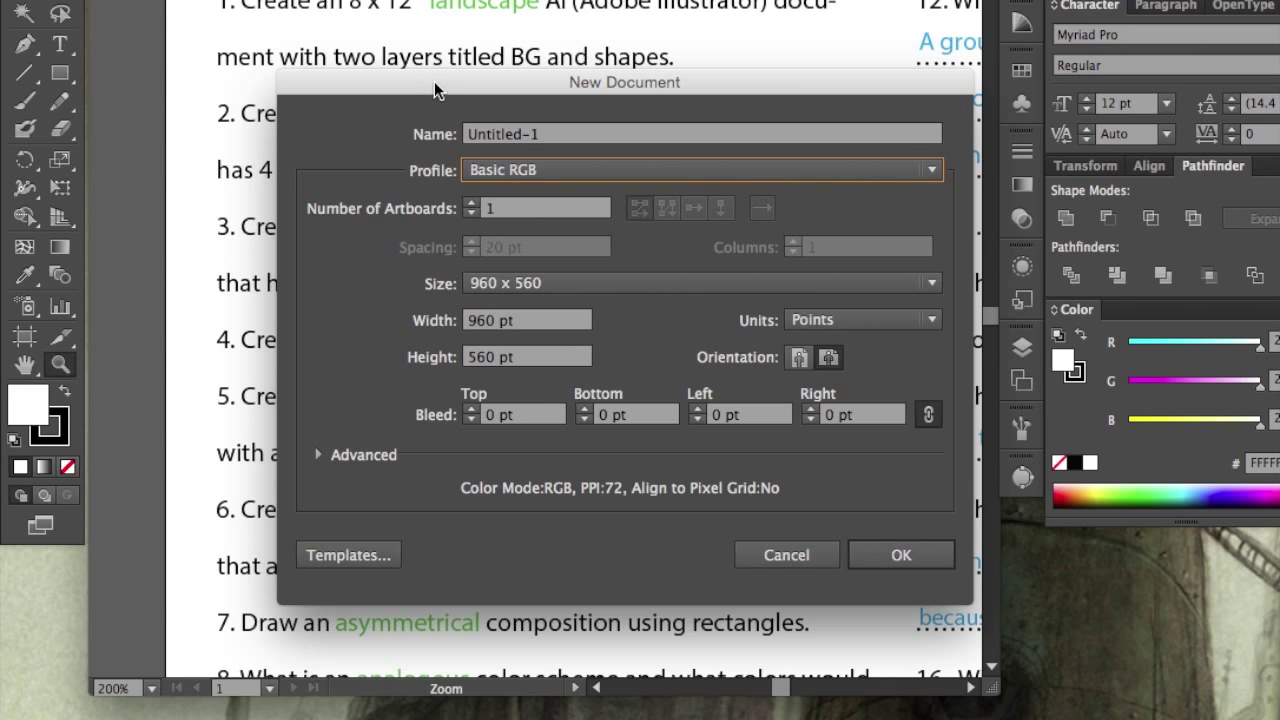
{"action": "left_click_drag", "start_coordinate": [433, 88], "coordinate": [444, 118]}
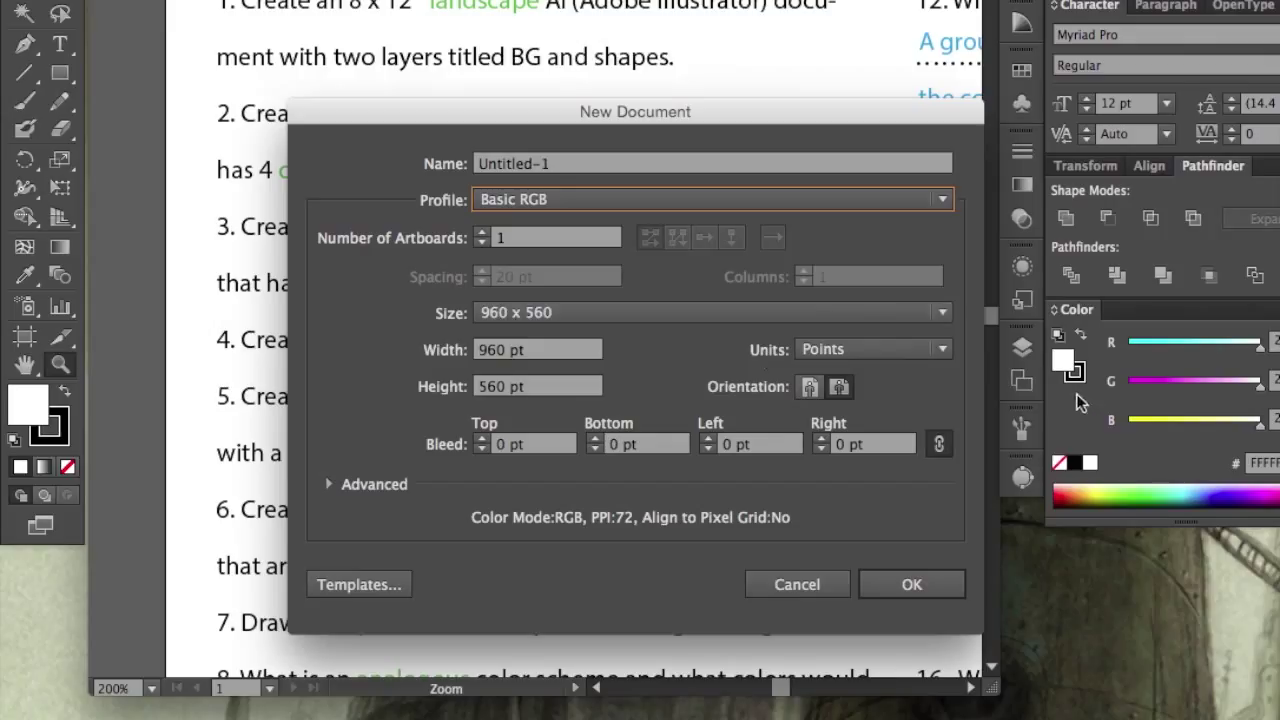
{"action": "left_click", "coordinate": [838, 353]}
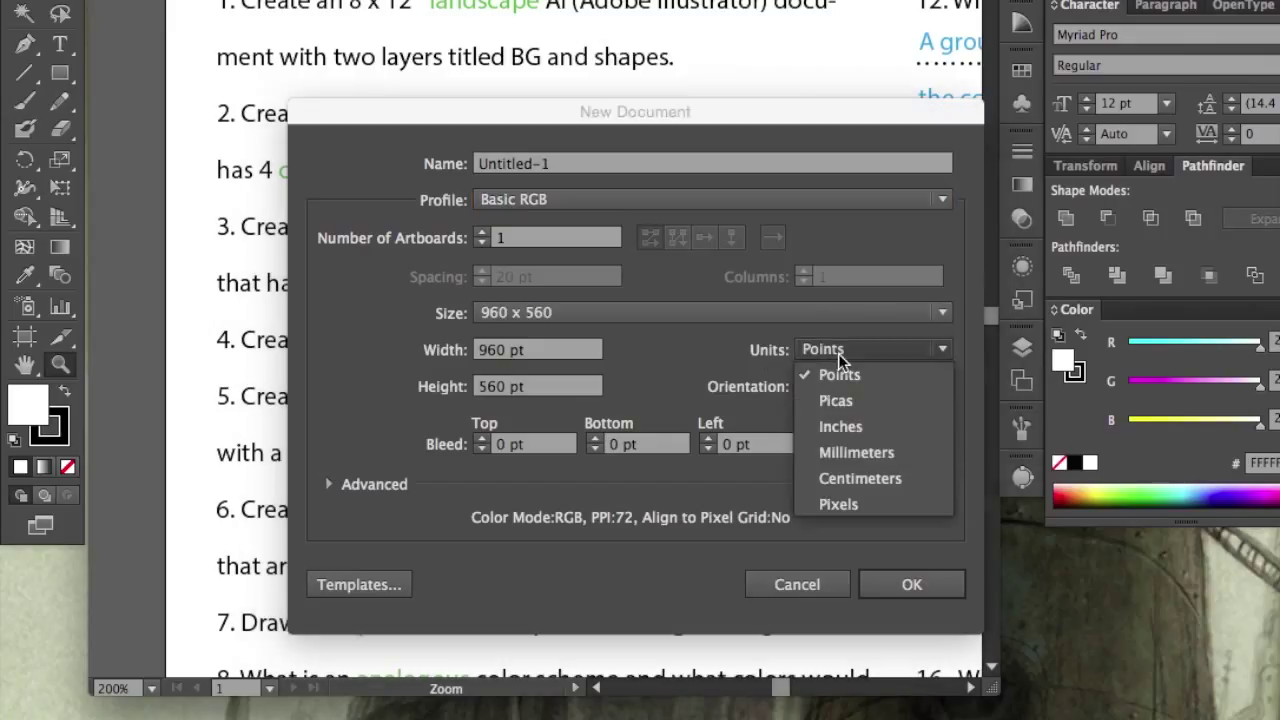
{"action": "left_click", "coordinate": [845, 426]}
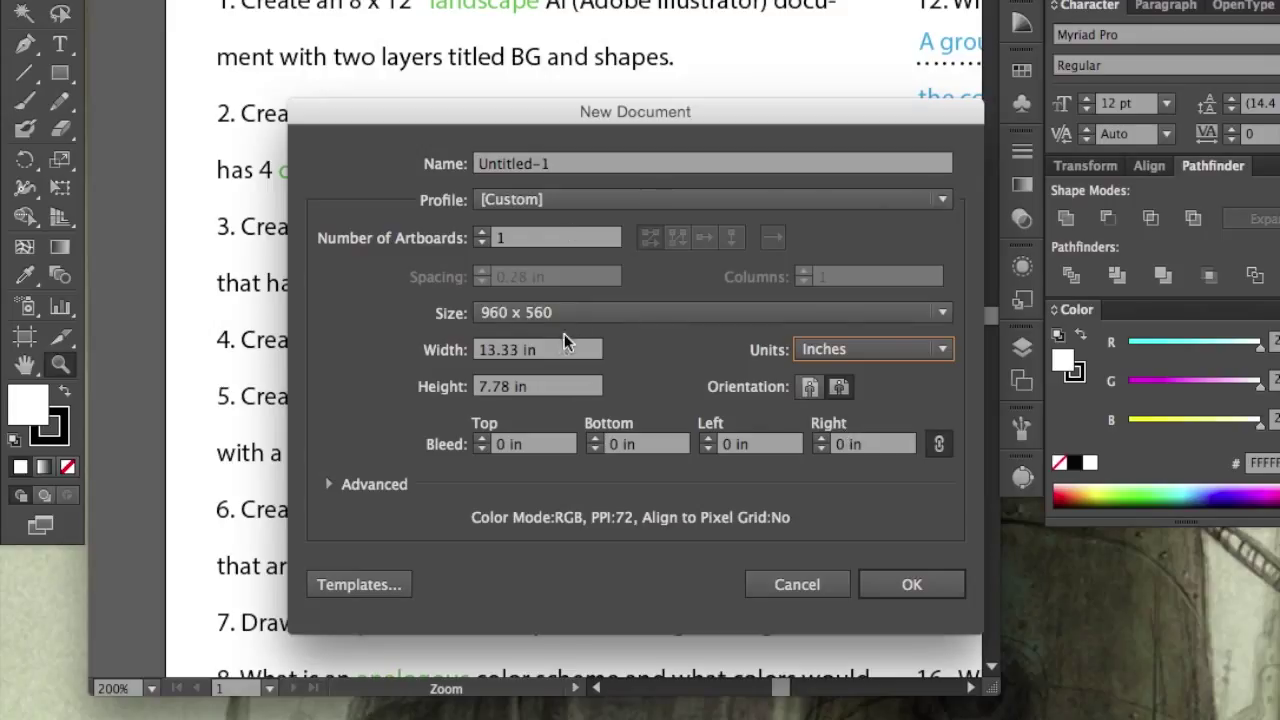
{"action": "left_click_drag", "start_coordinate": [541, 349], "coordinate": [486, 354]}
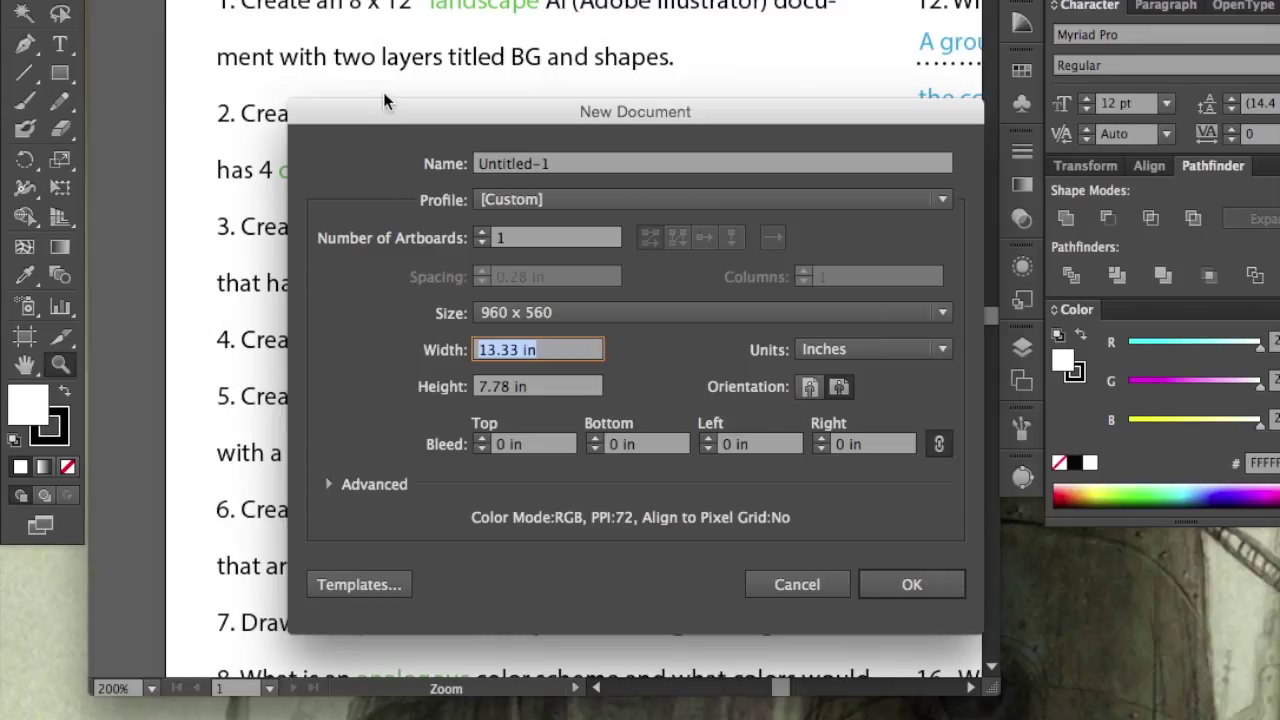
{"action": "type", "text": "8"}
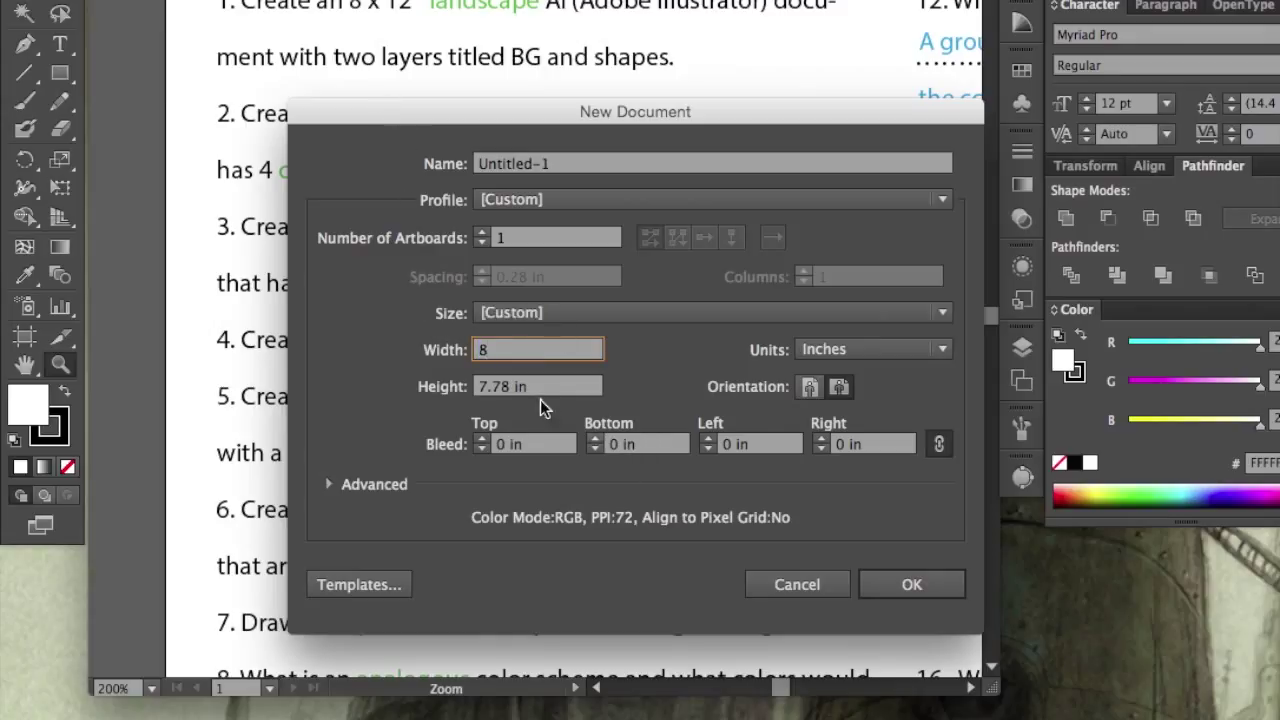
{"action": "left_click_drag", "start_coordinate": [539, 388], "coordinate": [466, 386]}
{"action": "type", "text": "12"}
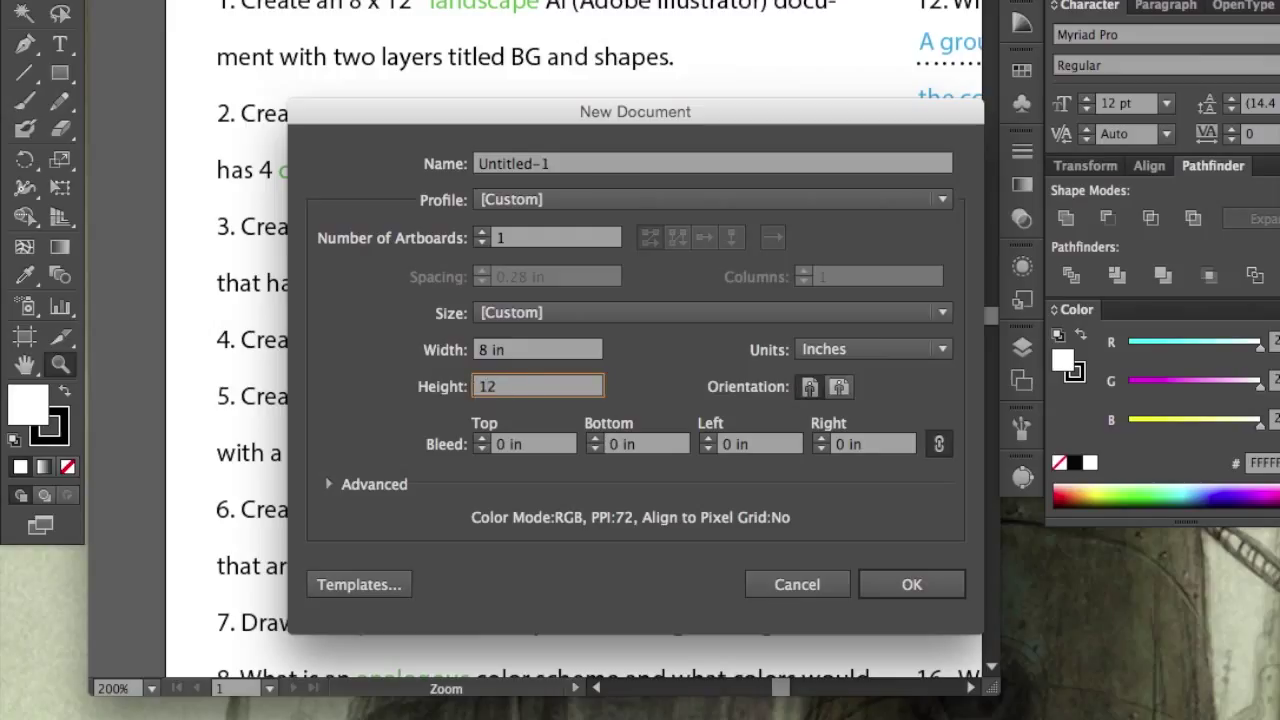
{"action": "left_click", "coordinate": [937, 588]}
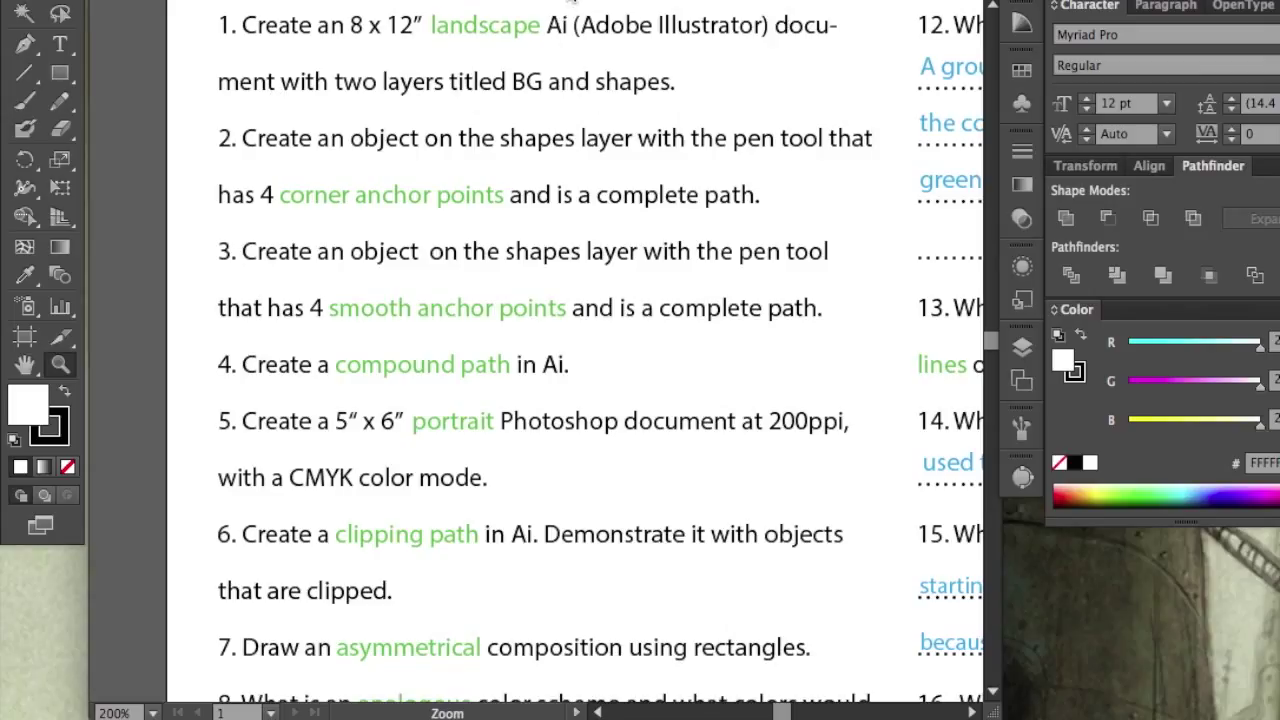
{"action": "key", "text": "ctrl+0"}
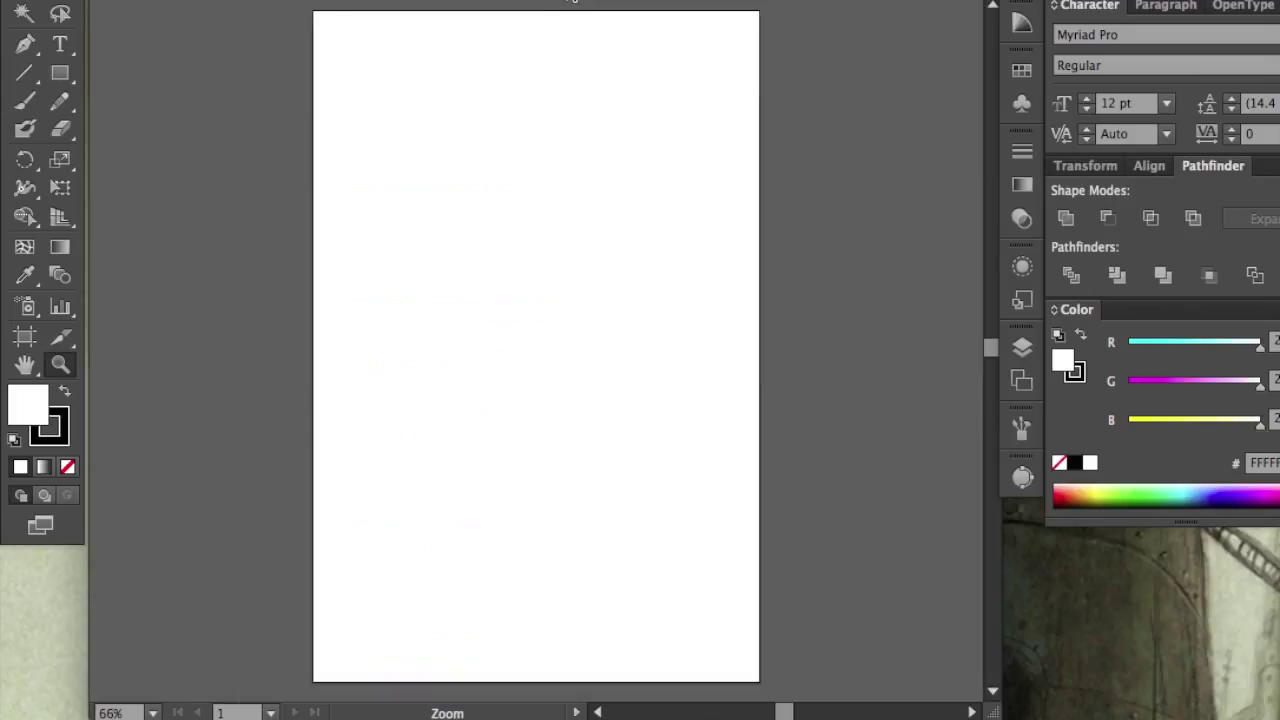
- Float the Layers panel and rename Layer 1 to BG
{"action": "left_click", "coordinate": [1025, 346]}
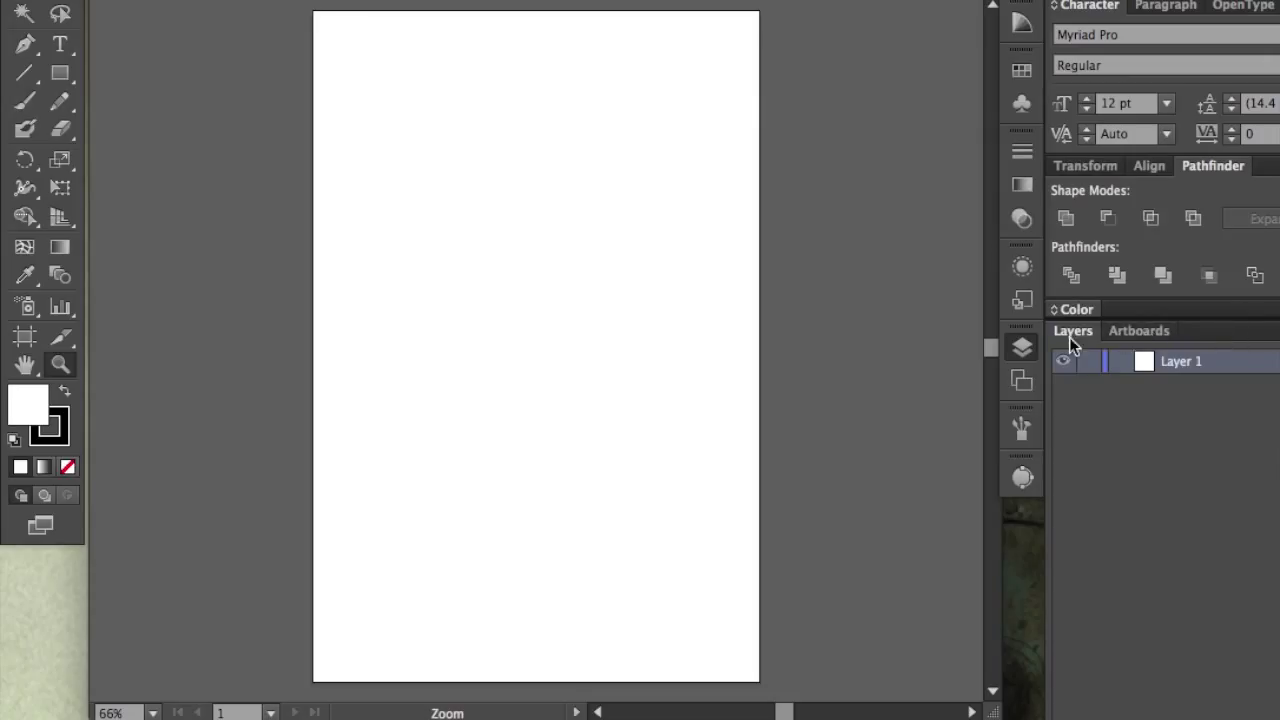
{"action": "left_click_drag", "start_coordinate": [1078, 331], "coordinate": [728, 21]}
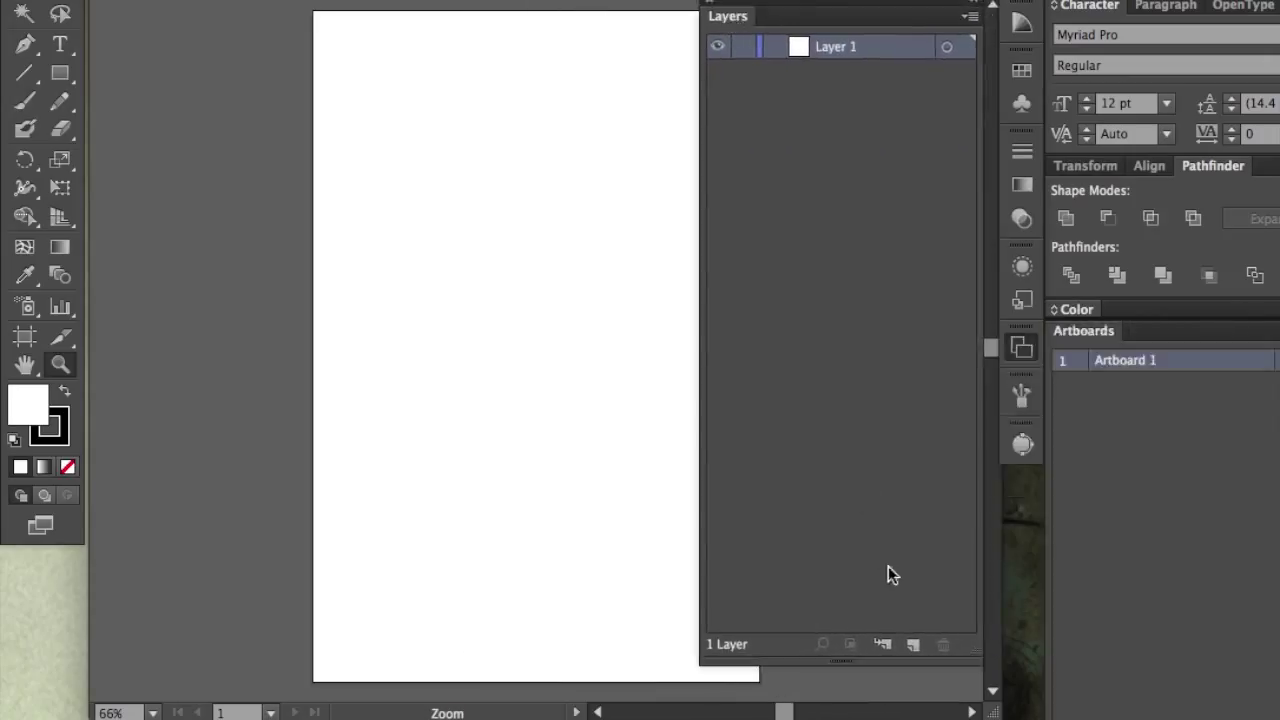
{"action": "left_click_drag", "start_coordinate": [970, 647], "coordinate": [968, 275]}
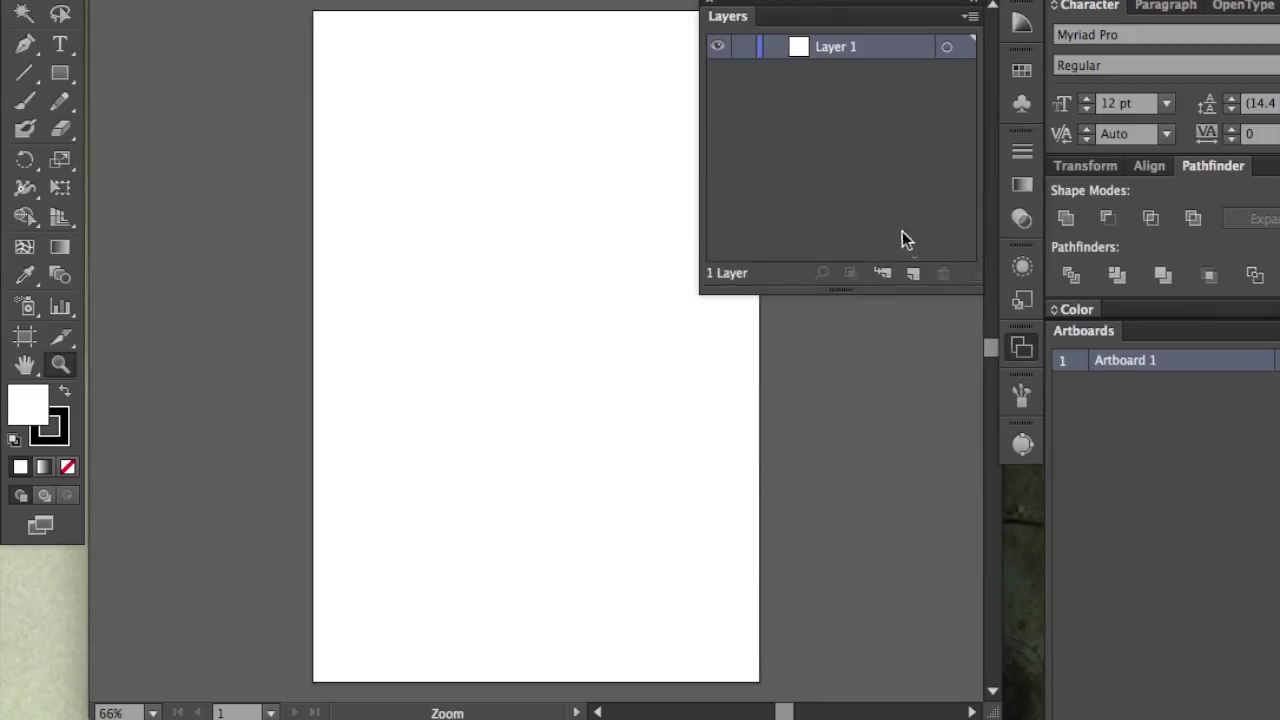
{"action": "double_click", "coordinate": [830, 47]}
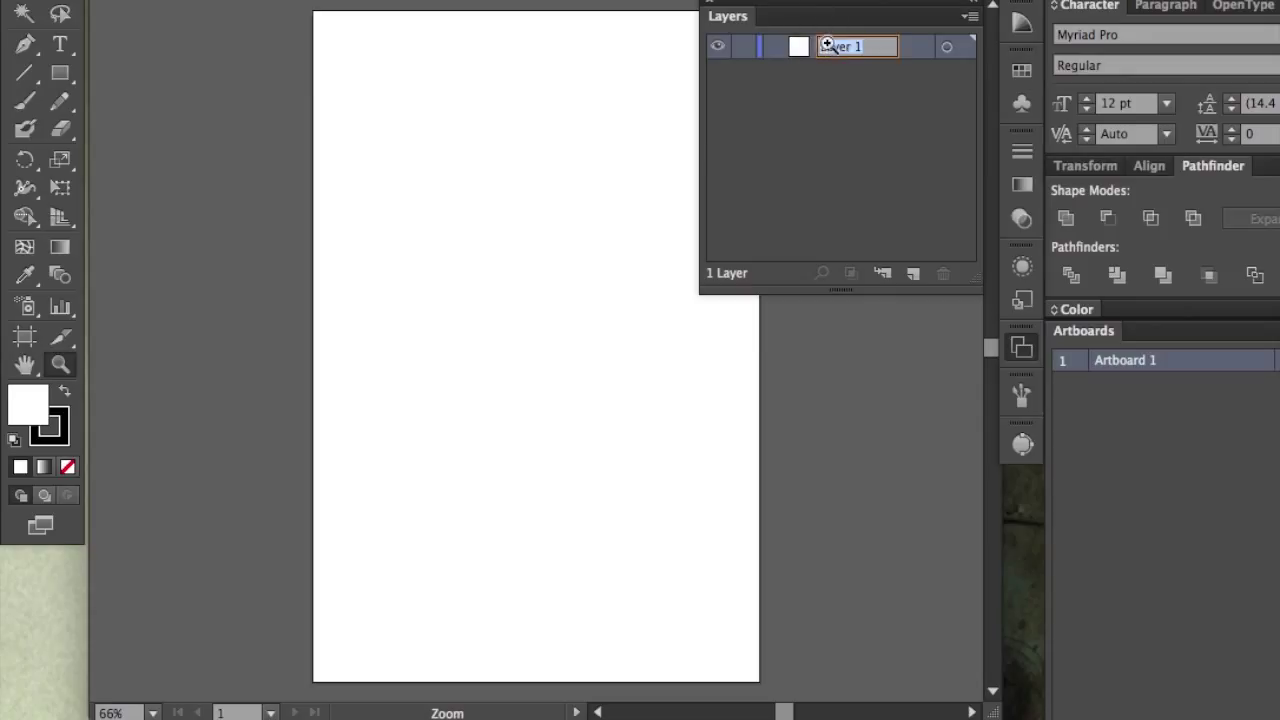
{"action": "type", "text": "BG"}
{"action": "key", "text": "Return"}
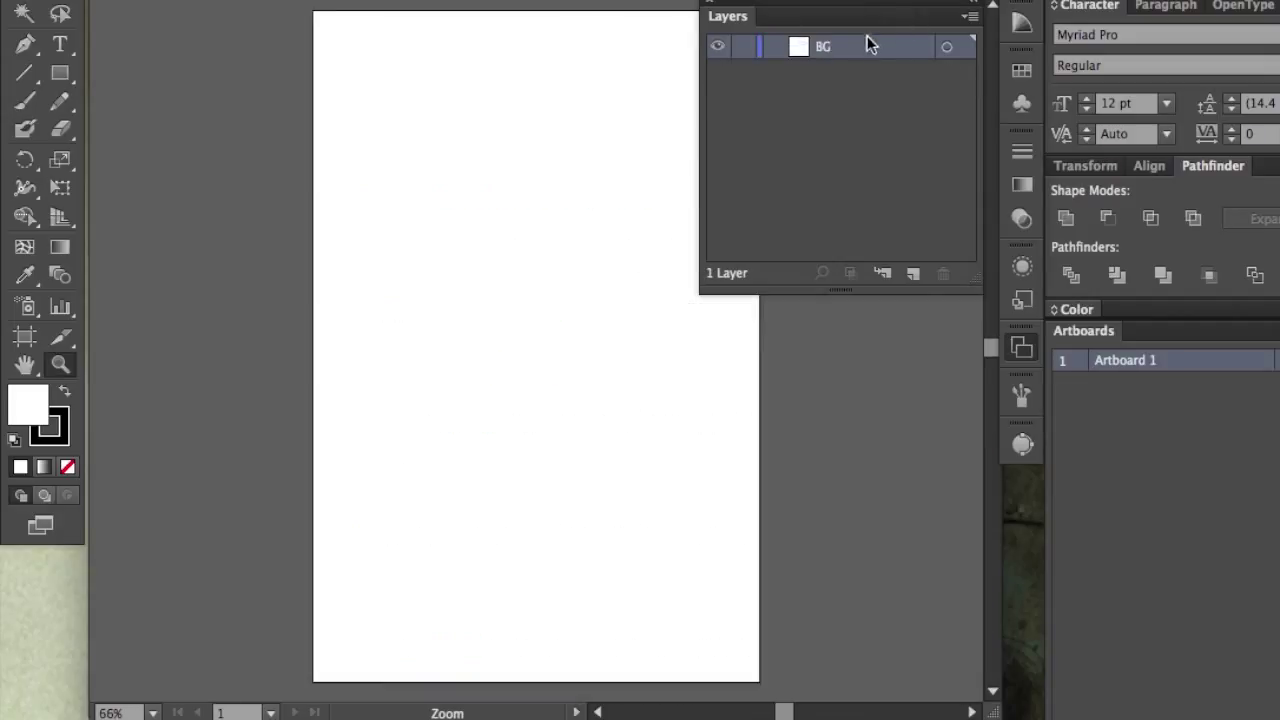
- Add a second layer above BG named Shapes
{"action": "left_click", "coordinate": [915, 273]}
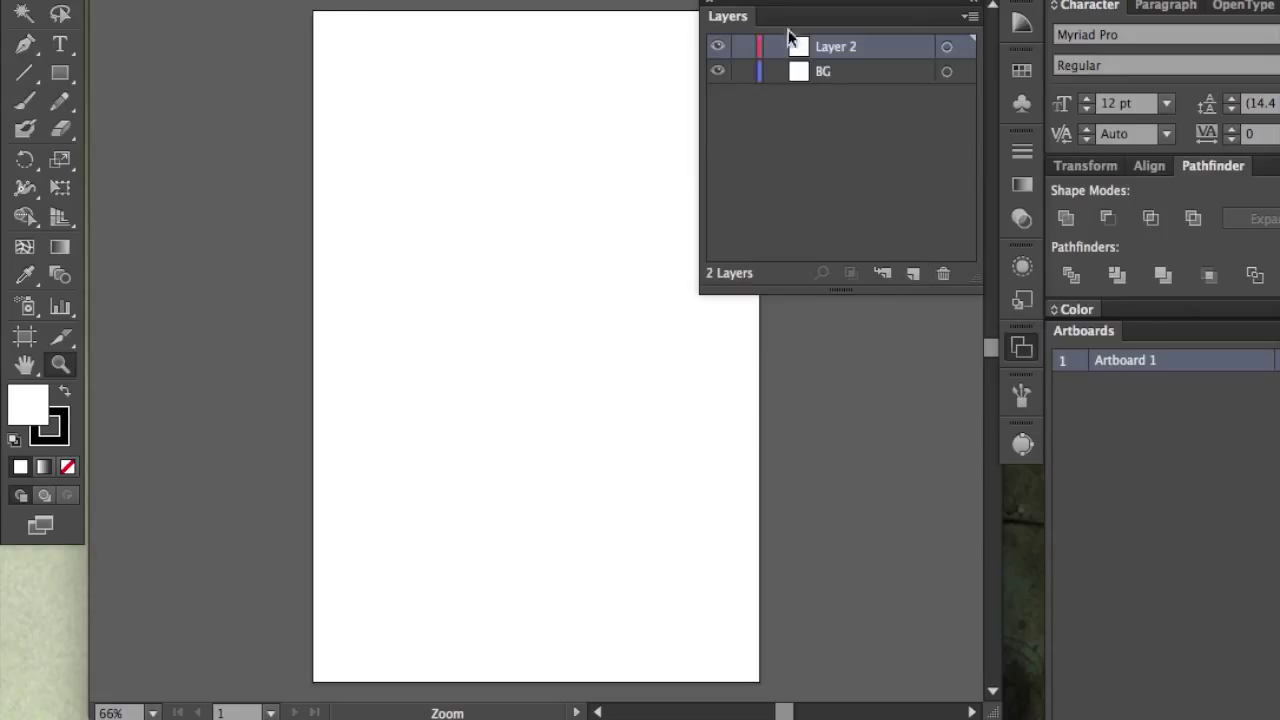
{"action": "double_click", "coordinate": [852, 46]}
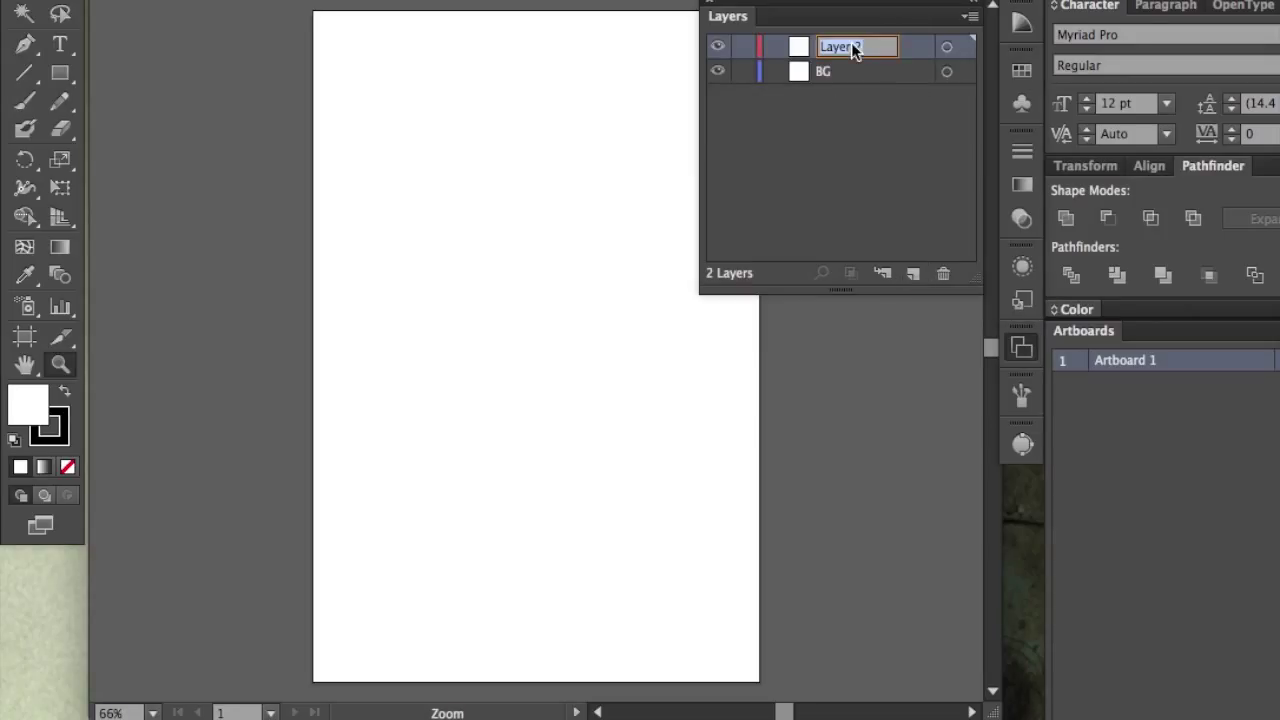
{"action": "type", "text": "Shapes"}
{"action": "key", "text": "Return"}
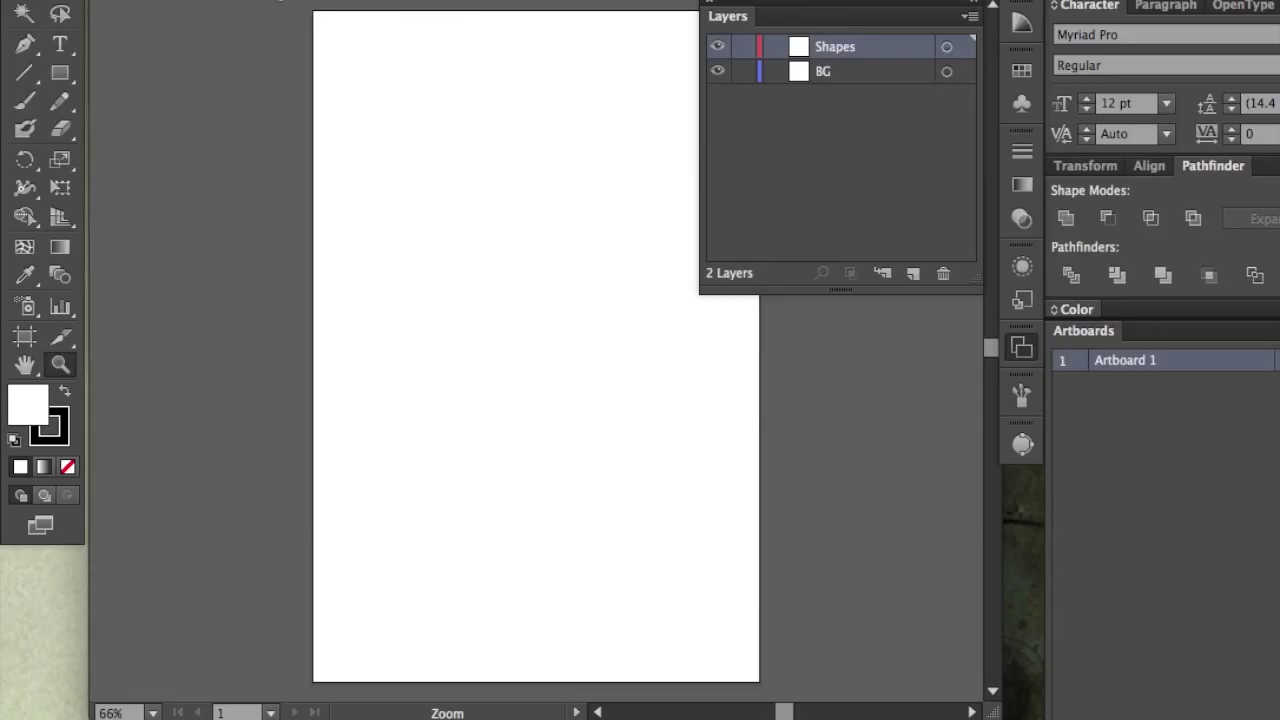
{"action": "left_click", "coordinate": [280, 2]}
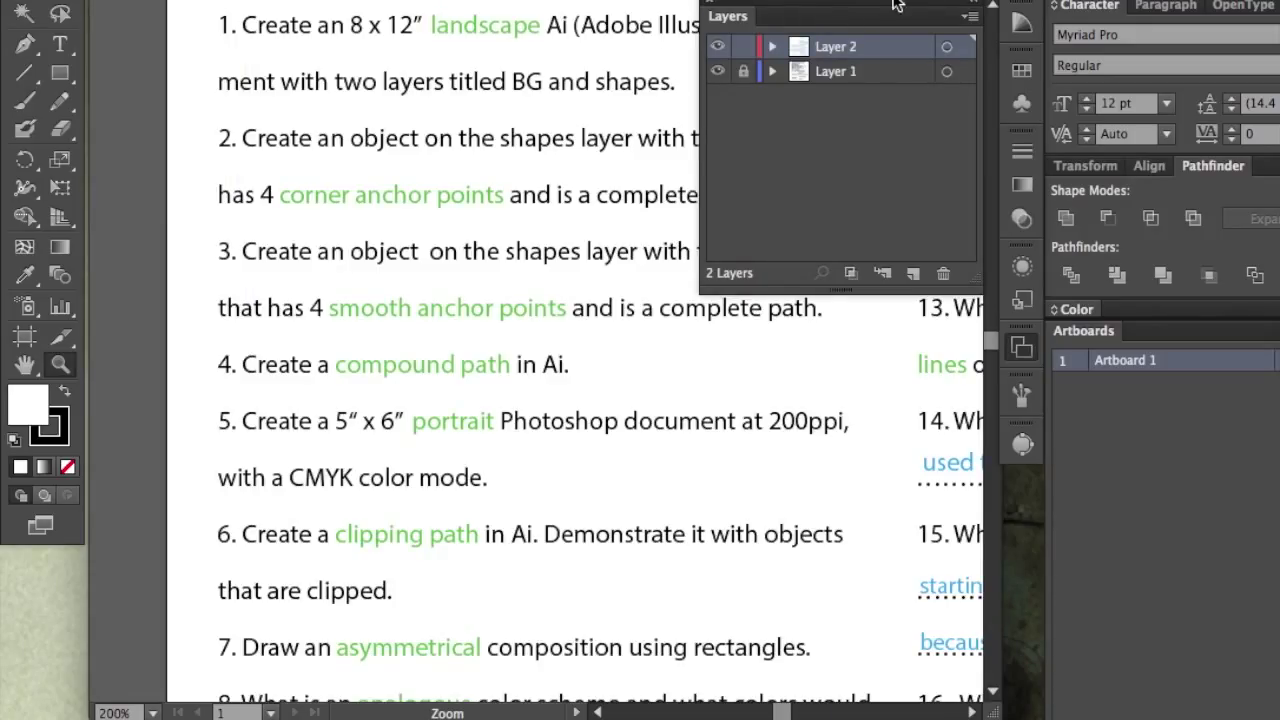
{"action": "left_click_drag", "start_coordinate": [895, 5], "coordinate": [947, 528]}
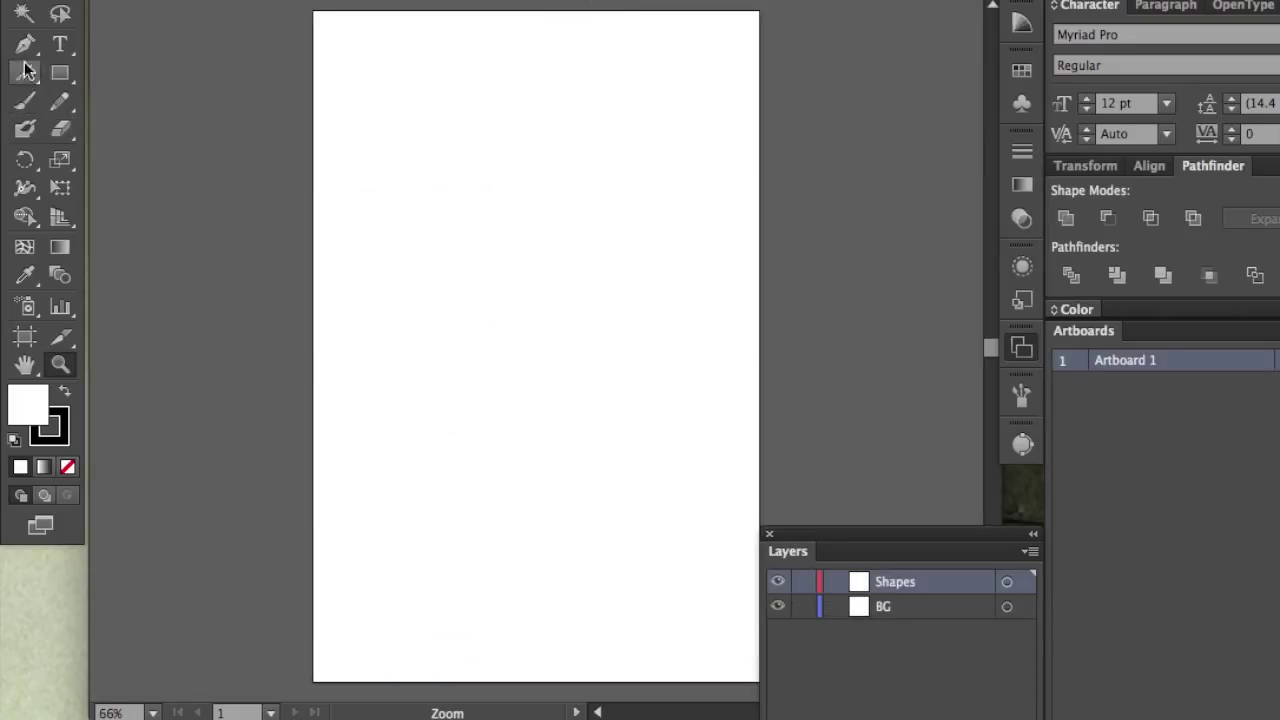
- With the Pen tool active, set the fill colour to dusty red B76767
{"action": "left_click", "coordinate": [25, 44]}
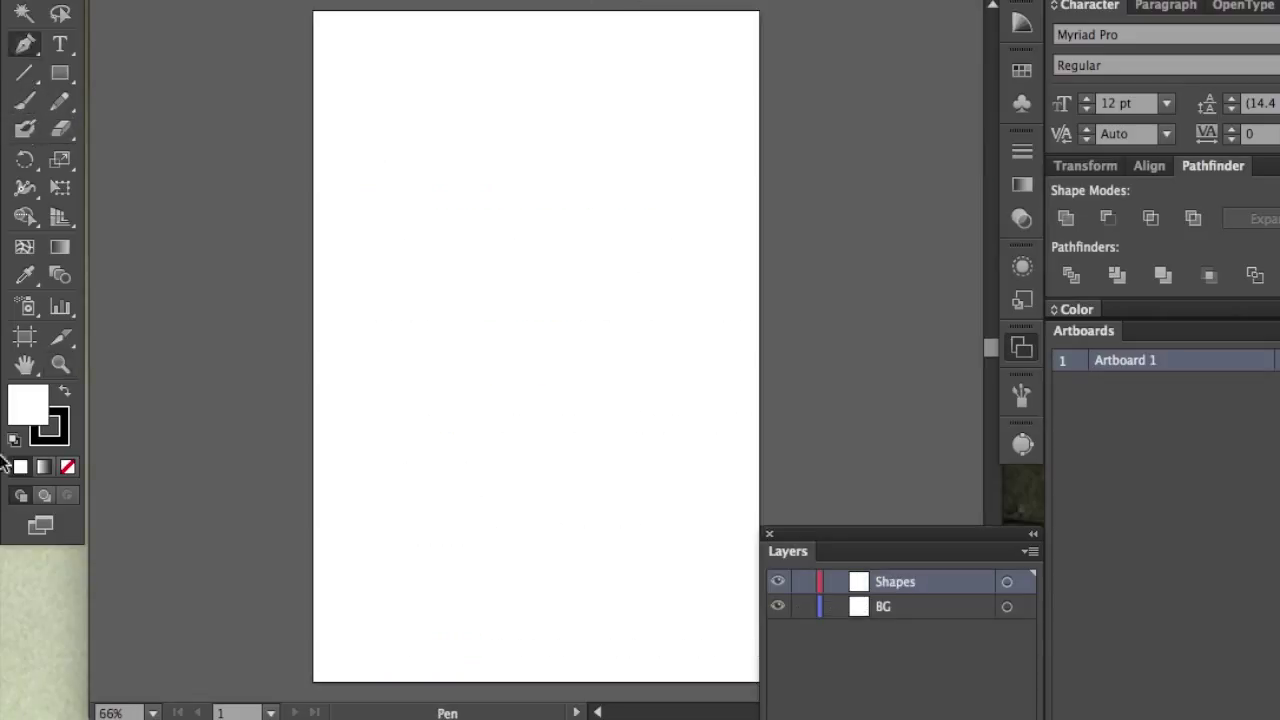
{"action": "double_click", "coordinate": [25, 402]}
{"action": "left_click", "coordinate": [713, 304]}
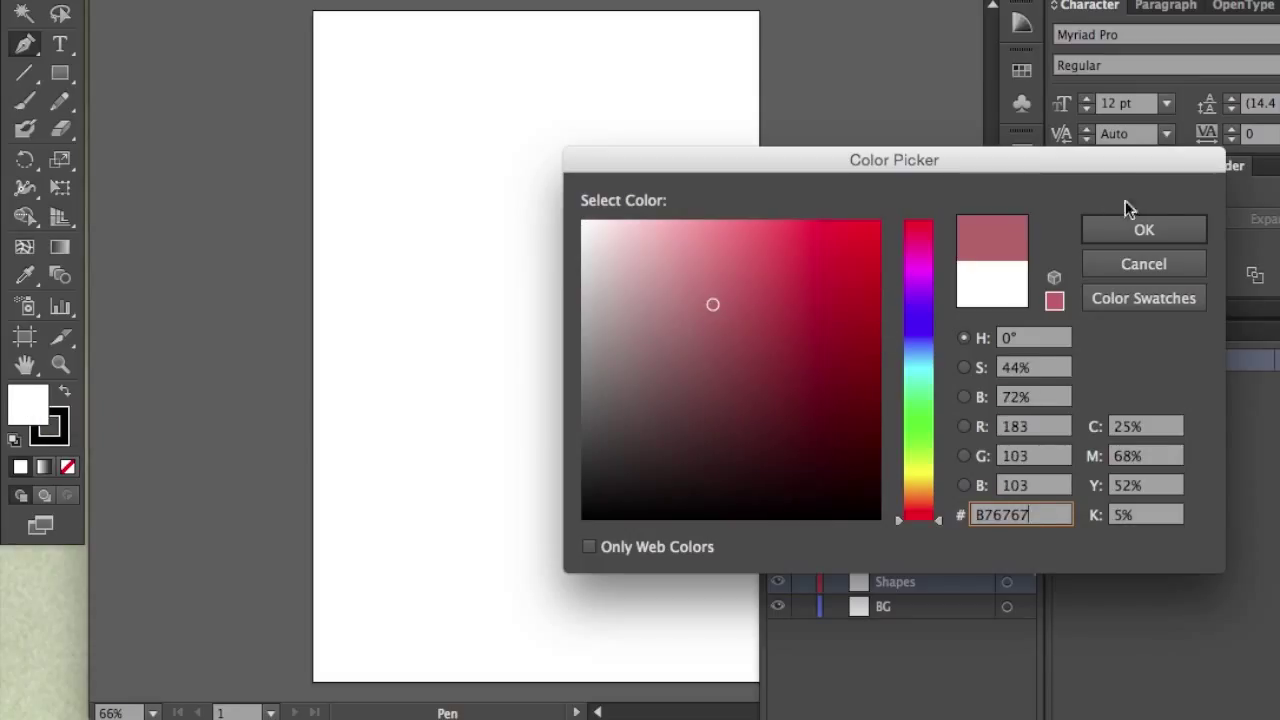
{"action": "left_click", "coordinate": [1140, 224]}
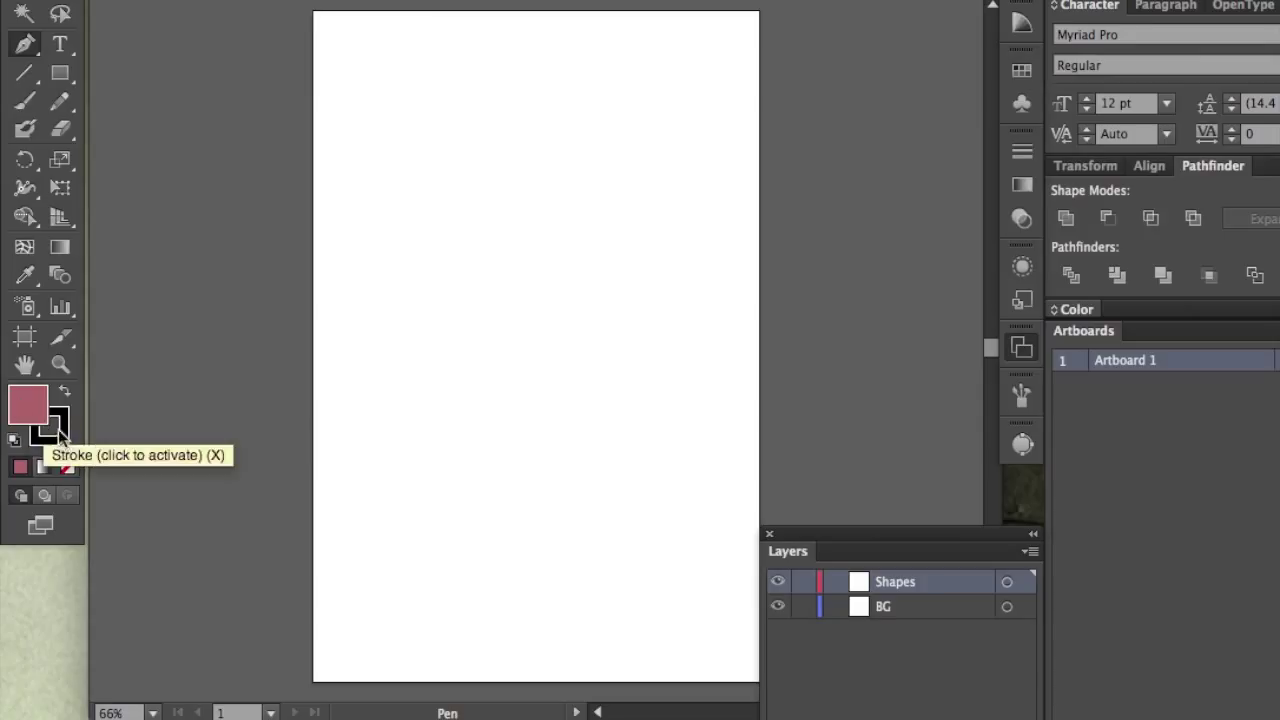
- Draw and close the first four-cornered pink shape in the middle of the artboard
{"action": "left_click", "coordinate": [386, 152]}
{"action": "left_click", "coordinate": [605, 152]}
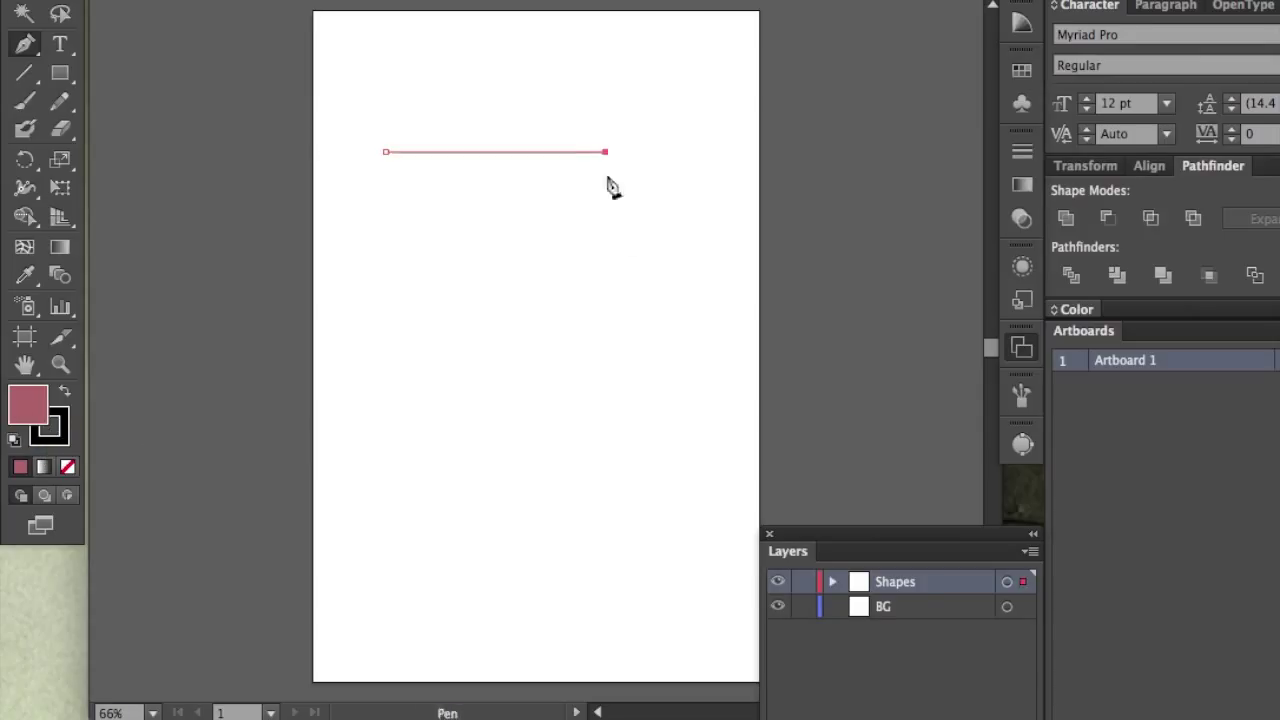
{"action": "left_click", "coordinate": [605, 312]}
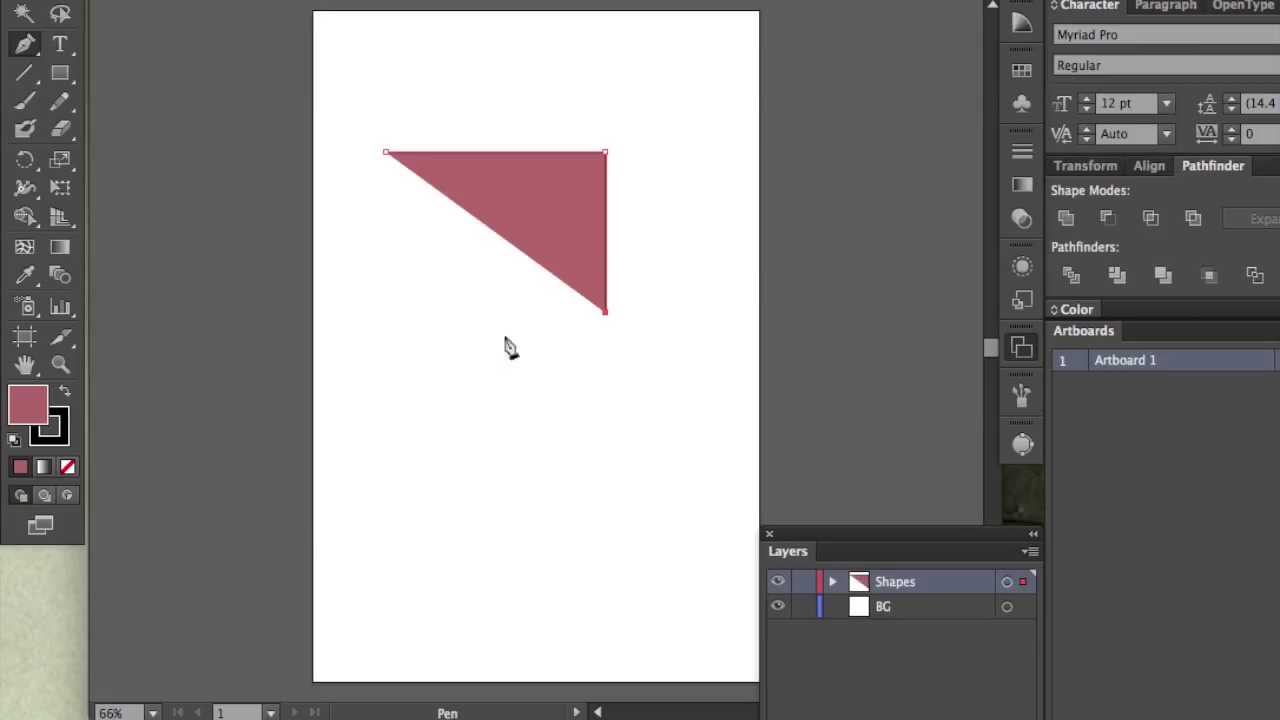
{"action": "left_click", "coordinate": [380, 312], "text": "shift"}
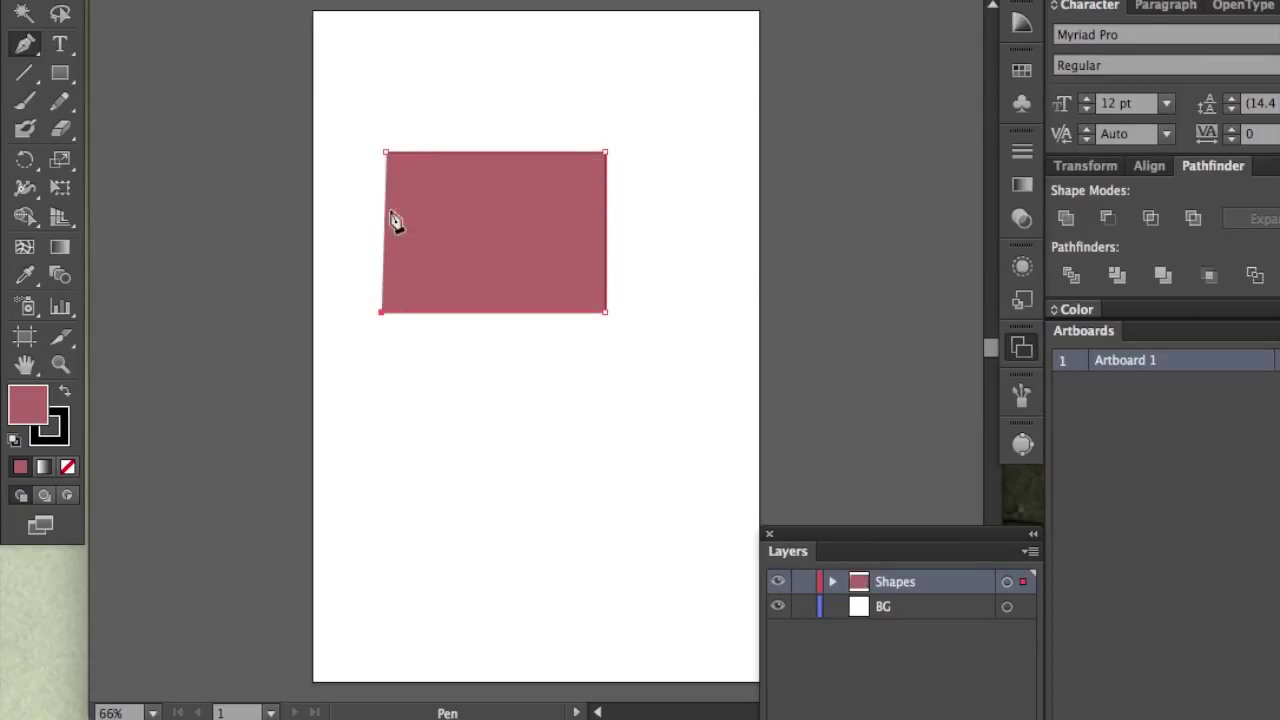
{"action": "left_click", "coordinate": [386, 155]}
- Draw two more four-cornered shapes, one below the first and one near the page top
{"action": "left_click", "coordinate": [387, 371]}
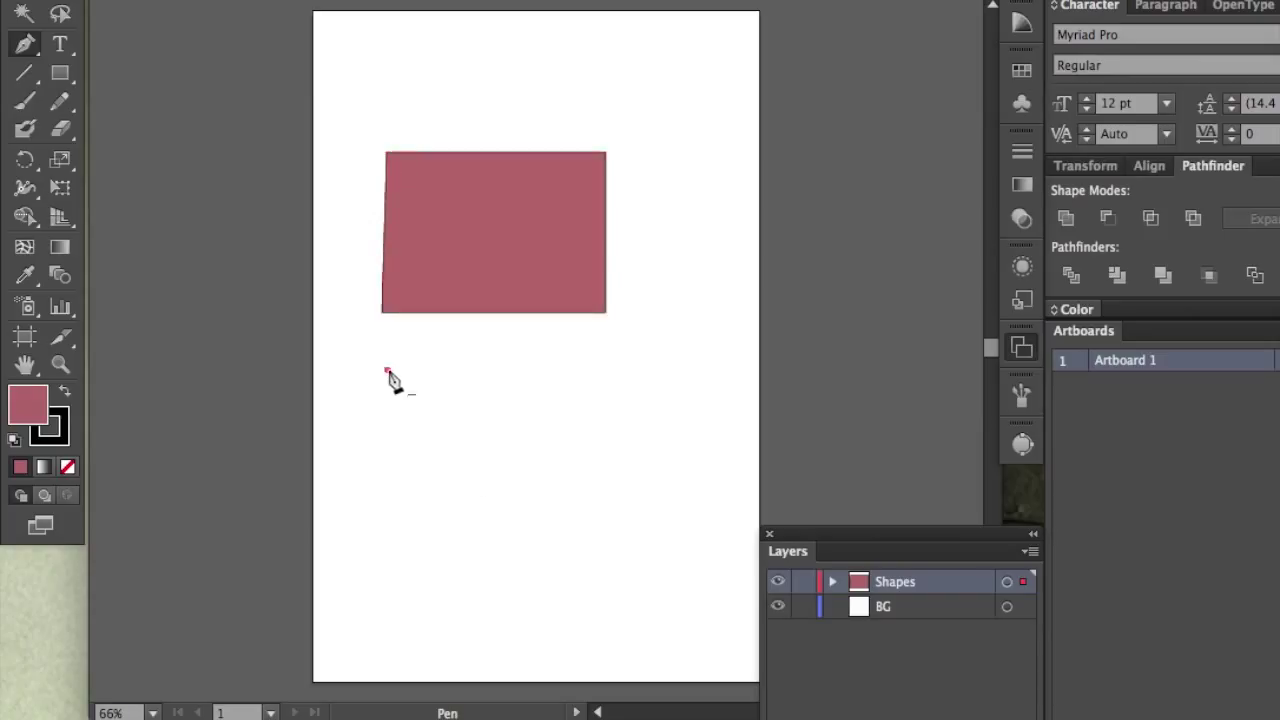
{"action": "left_click", "coordinate": [603, 360]}
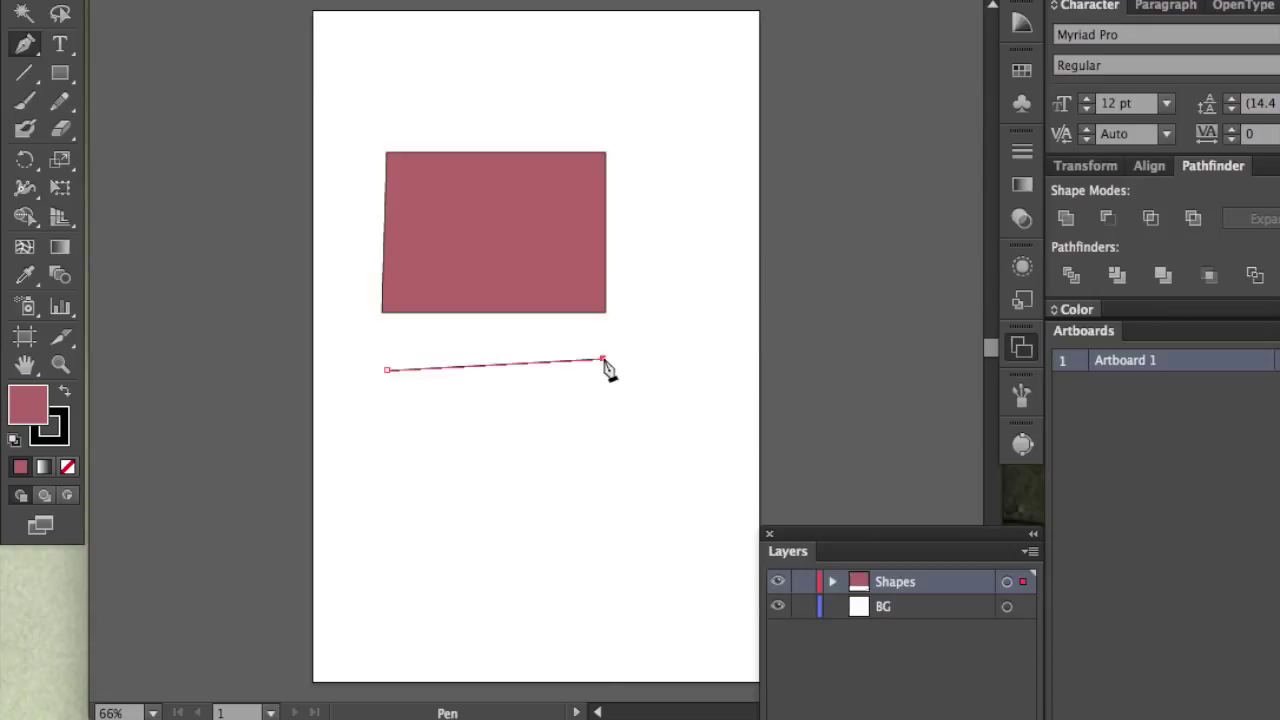
{"action": "left_click", "coordinate": [603, 535]}
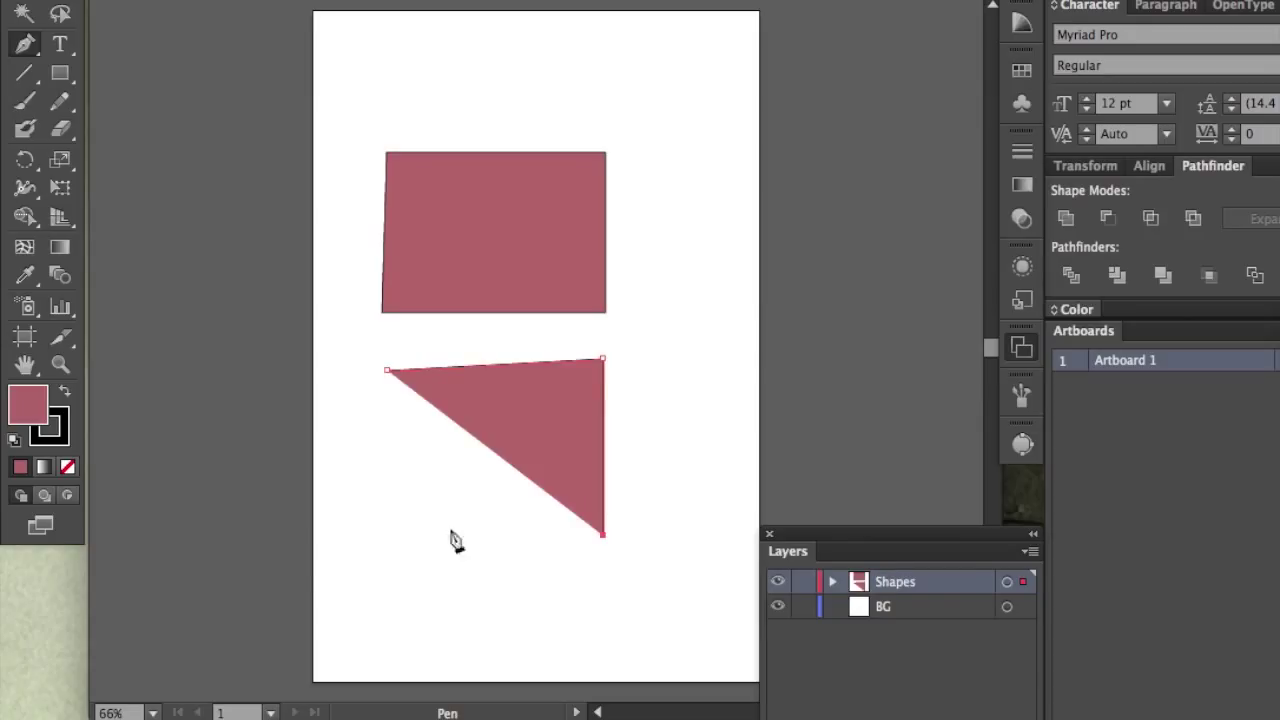
{"action": "left_click", "coordinate": [382, 554]}
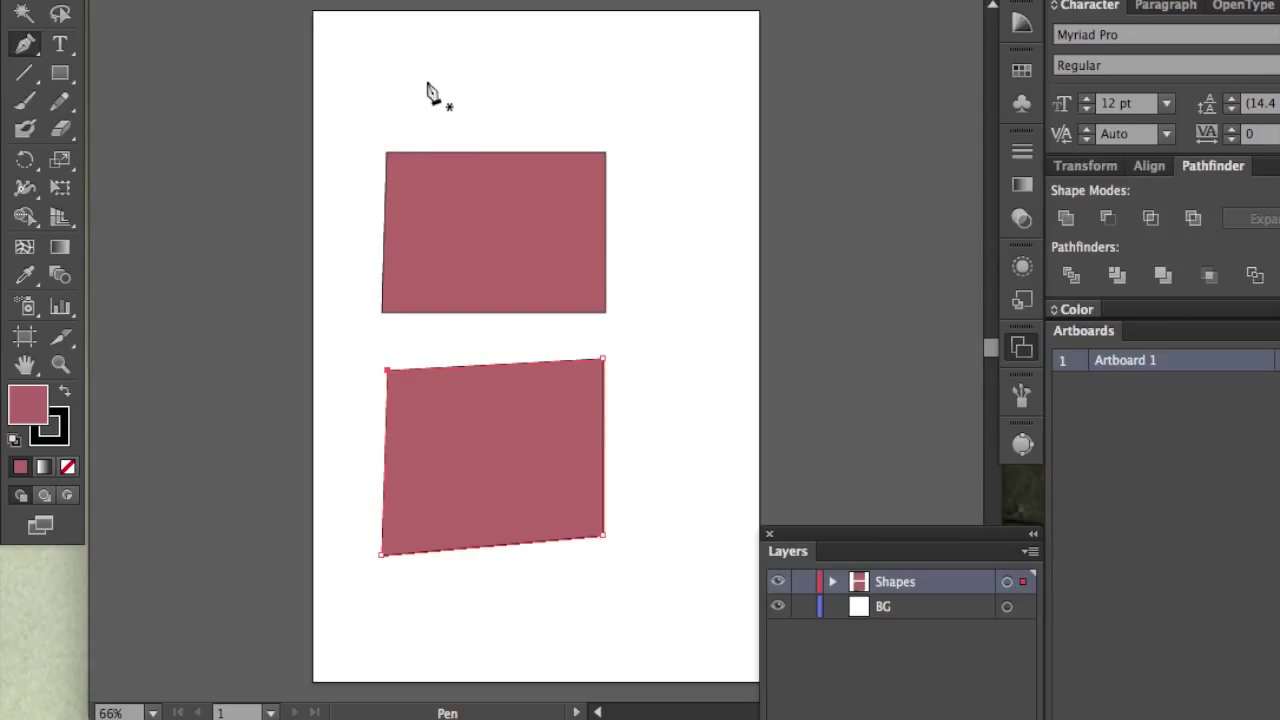
{"action": "left_click", "coordinate": [420, 38]}
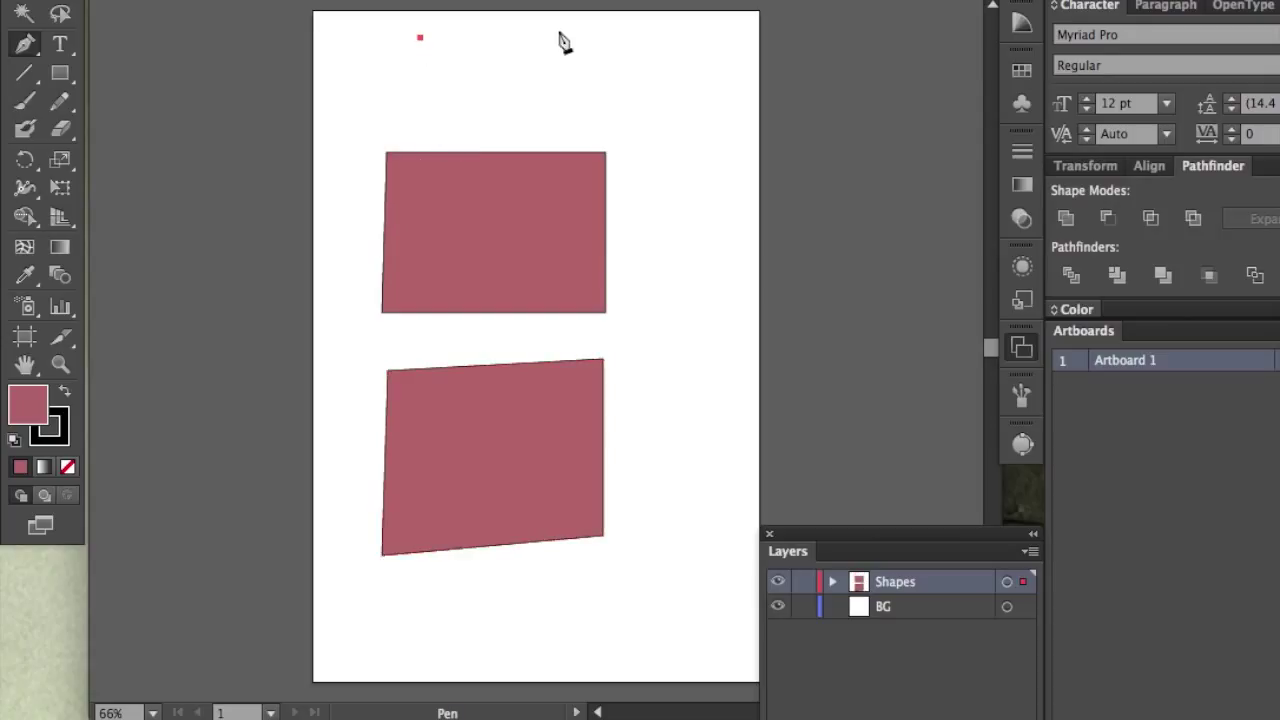
{"action": "left_click", "coordinate": [591, 35]}
{"action": "left_click", "coordinate": [593, 113]}
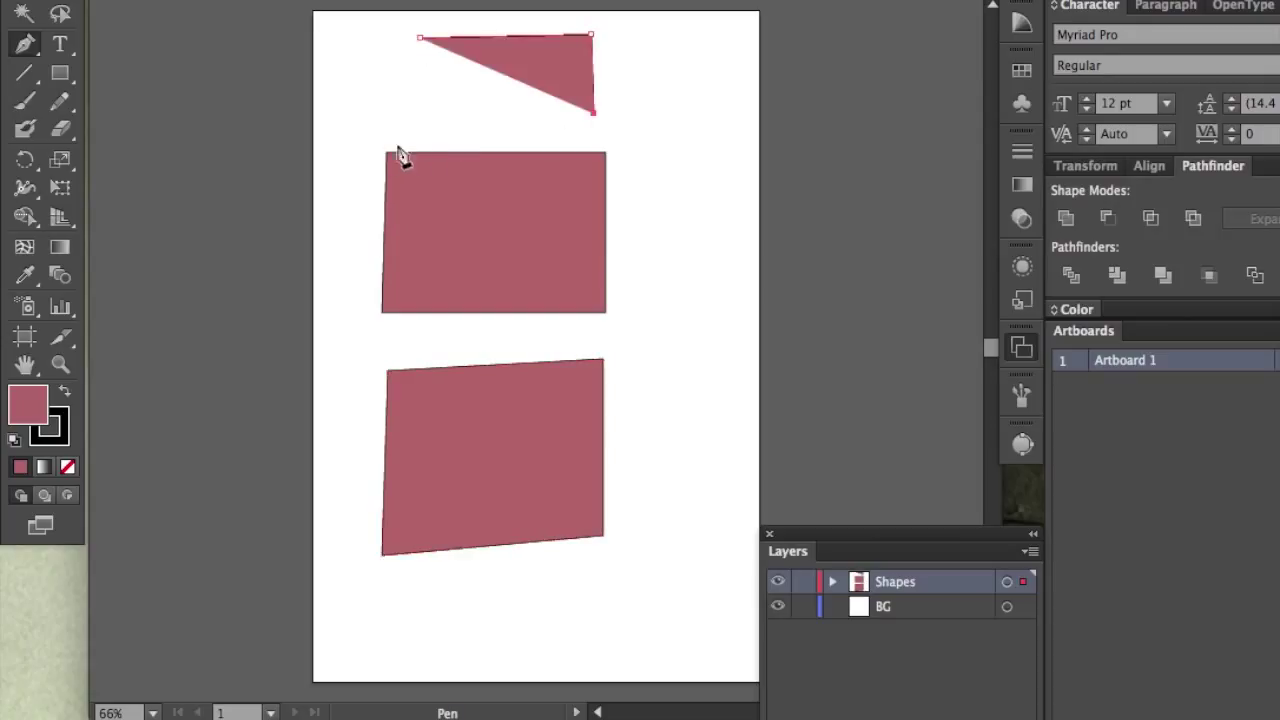
{"action": "left_click", "coordinate": [411, 116]}
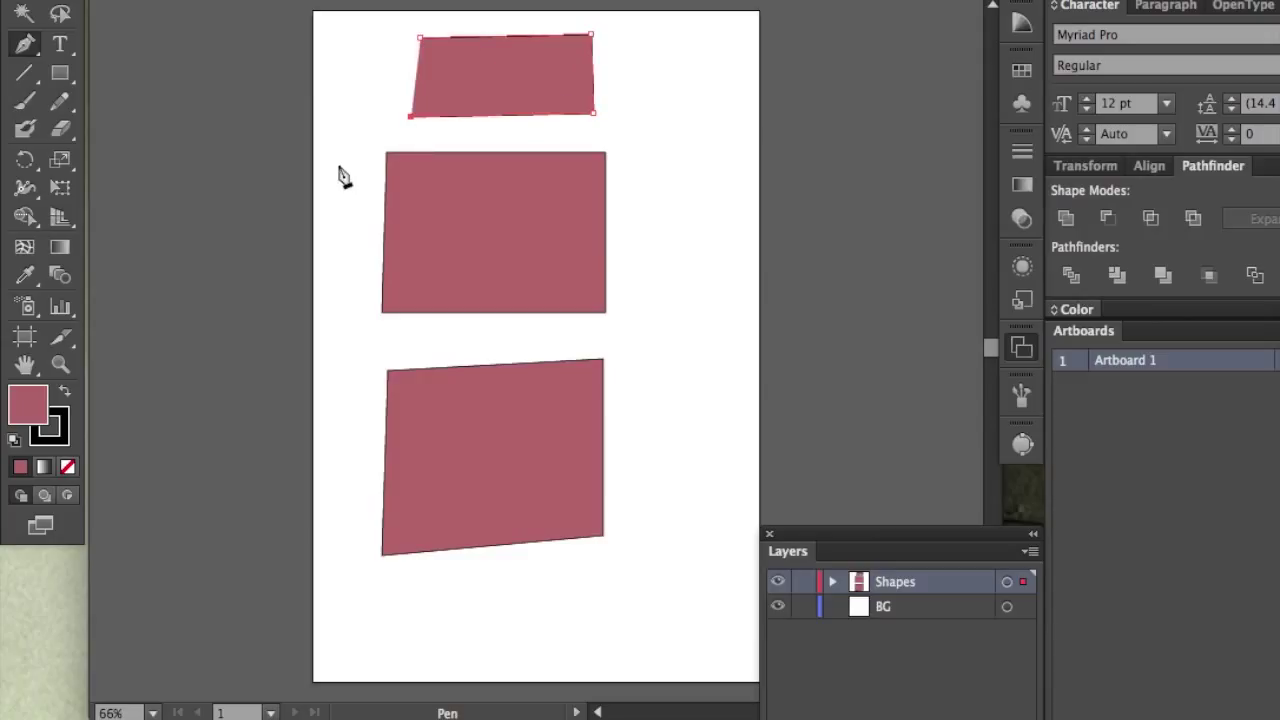
- Select all three shapes and set their stroke weight to 19 pt
{"action": "key", "text": "v"}
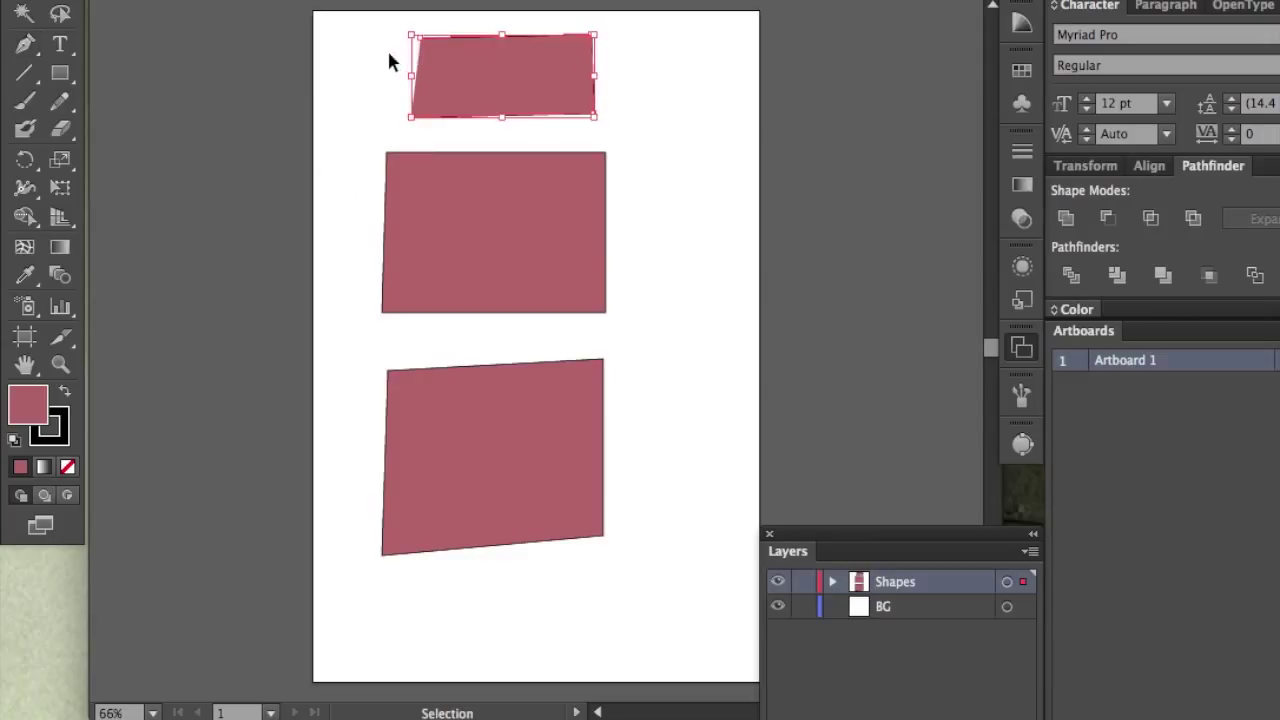
{"action": "left_click", "coordinate": [390, 62]}
{"action": "left_click_drag", "start_coordinate": [379, 43], "coordinate": [709, 601]}
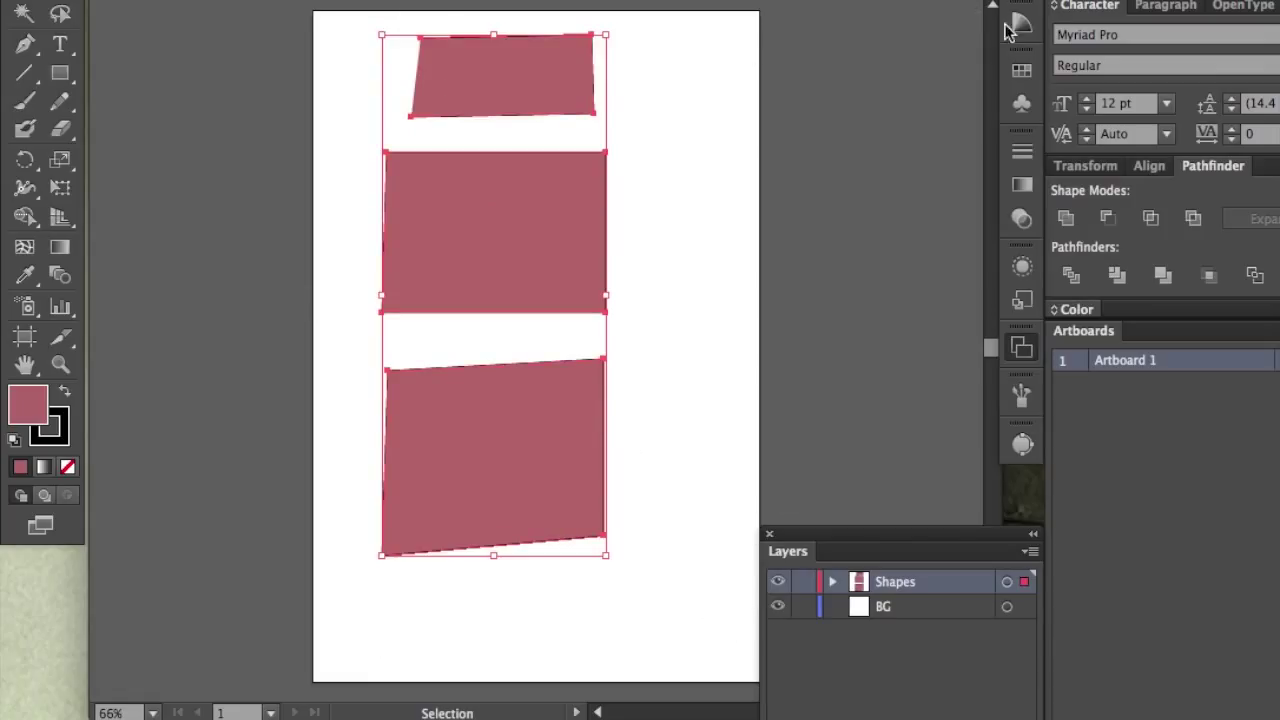
{"action": "left_click", "coordinate": [1021, 152]}
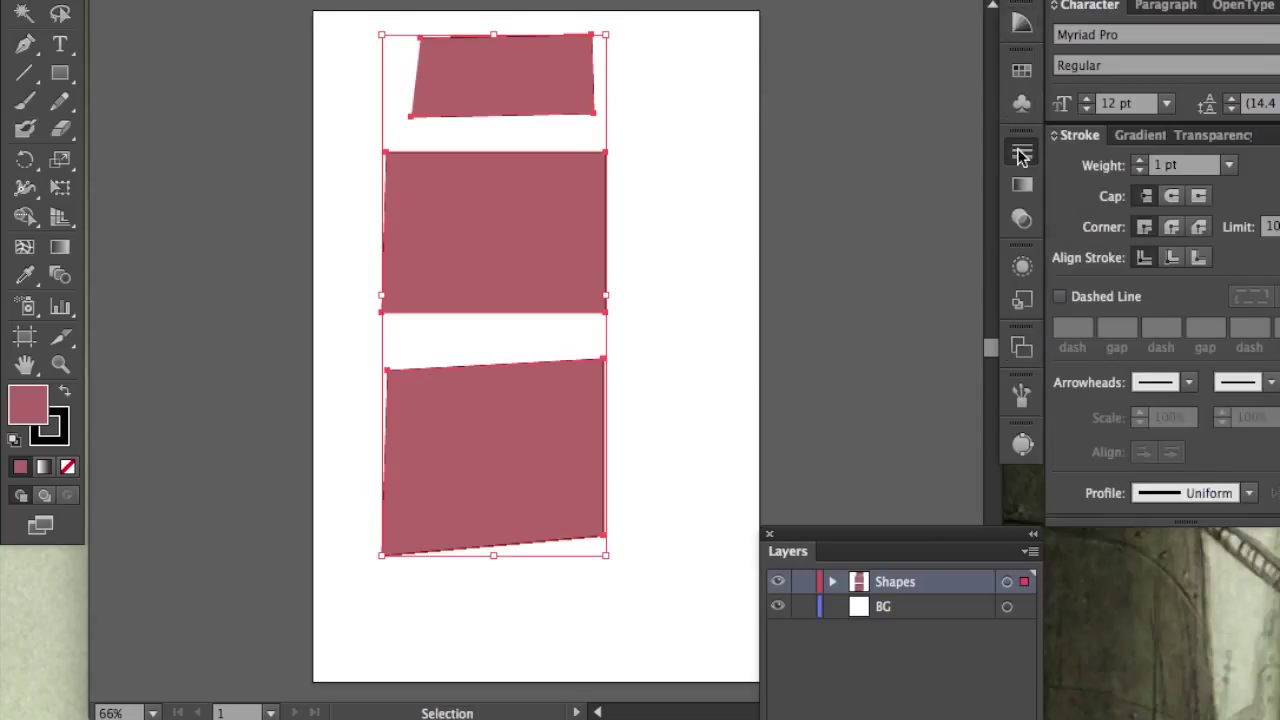
{"action": "left_click", "coordinate": [1141, 160]}
{"action": "left_click", "coordinate": [1141, 160]}
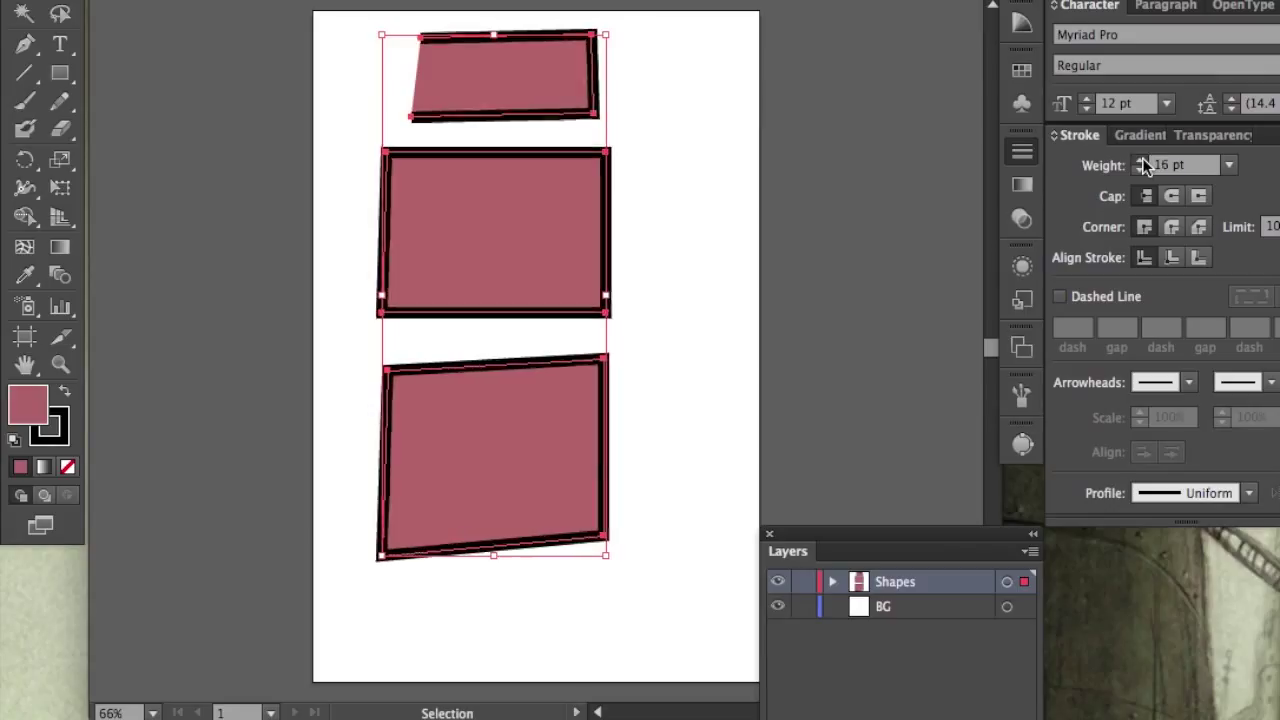
{"action": "left_click", "coordinate": [697, 157]}
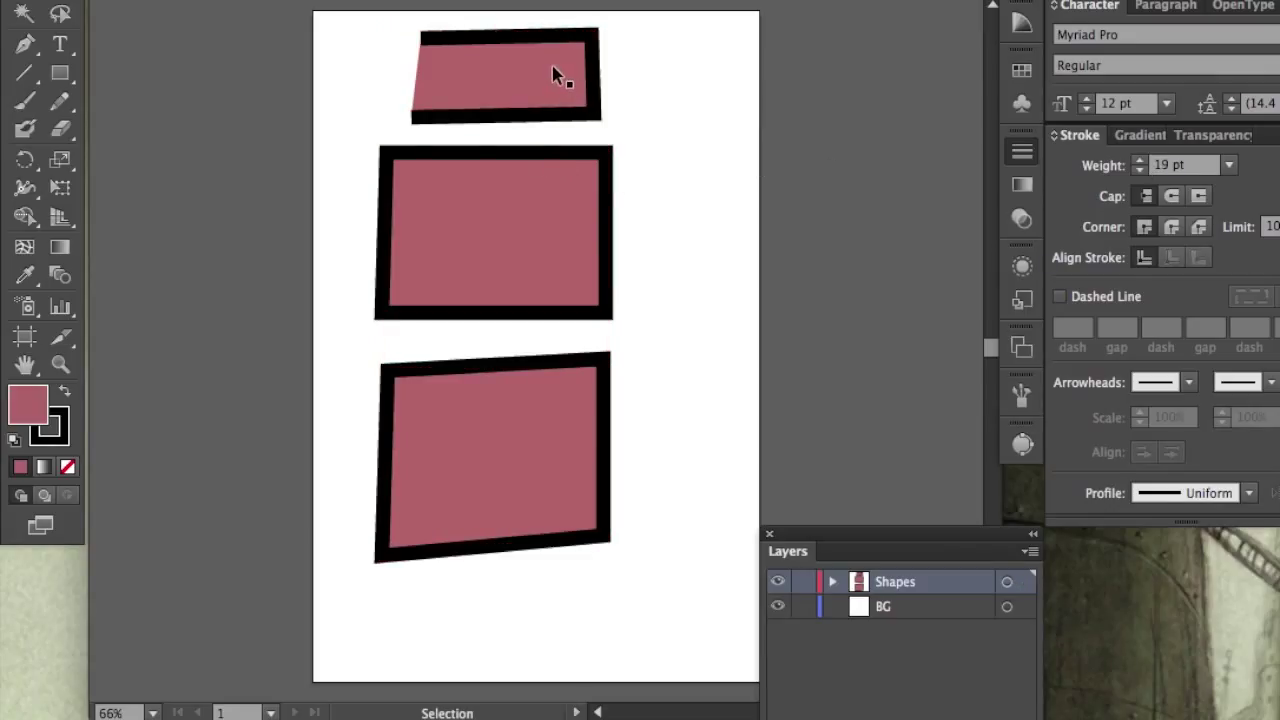
{"action": "left_click", "coordinate": [379, 3]}
- Spread the shapes: bottom one to the right, middle one down-left, top one upper right
{"action": "left_click_drag", "start_coordinate": [437, 447], "coordinate": [734, 375]}
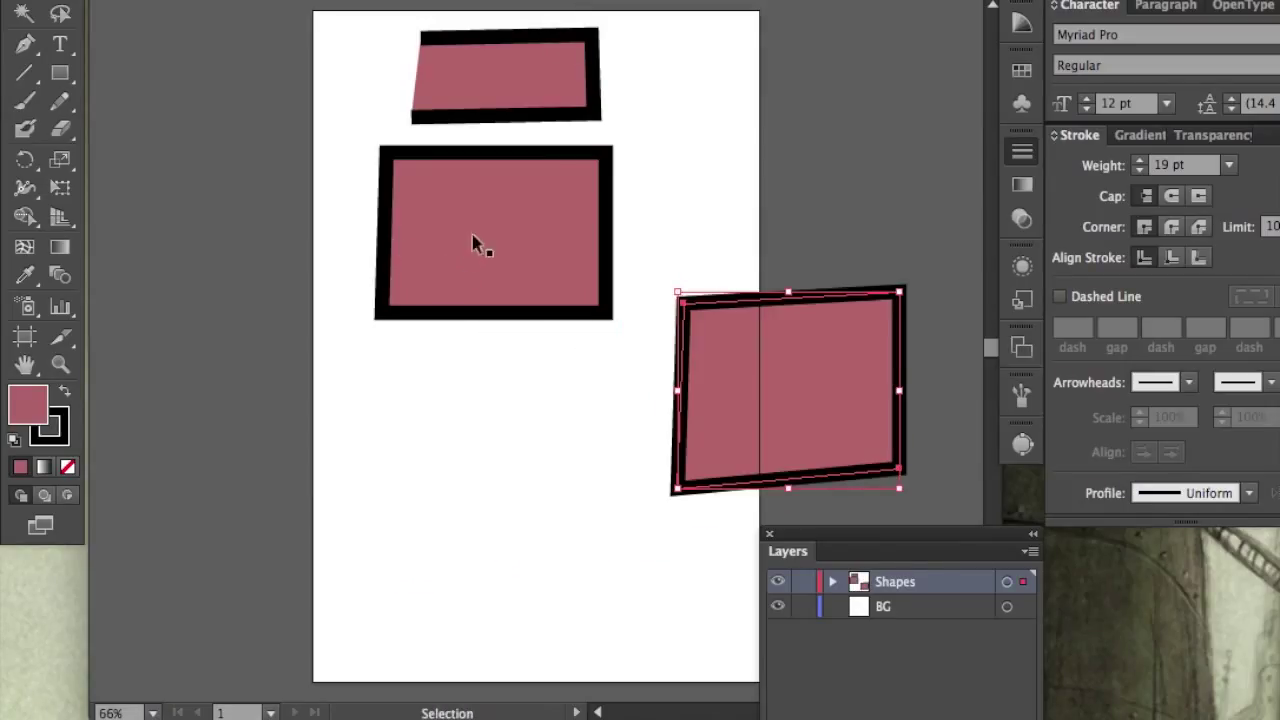
{"action": "left_click_drag", "start_coordinate": [470, 240], "coordinate": [268, 400]}
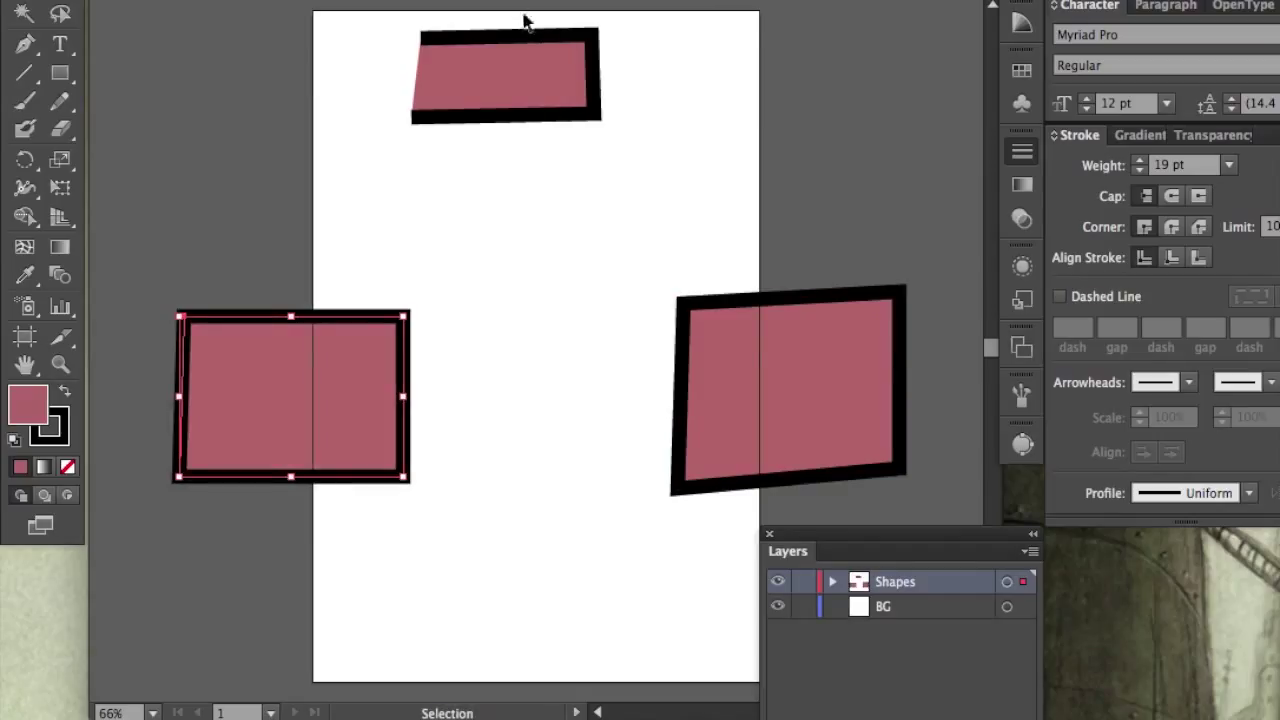
{"action": "left_click_drag", "start_coordinate": [514, 54], "coordinate": [793, 58]}
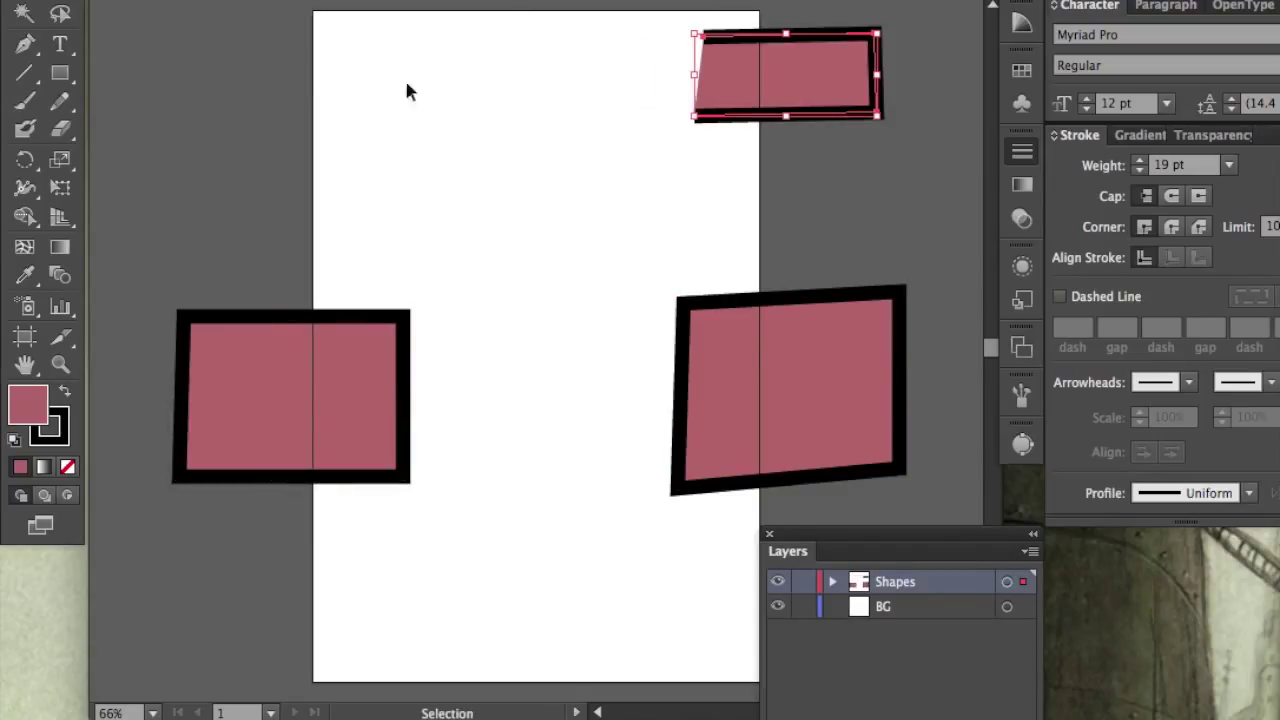
- Draw a closed round shape near the page top with four smooth Pen anchors
{"action": "left_click", "coordinate": [25, 44]}
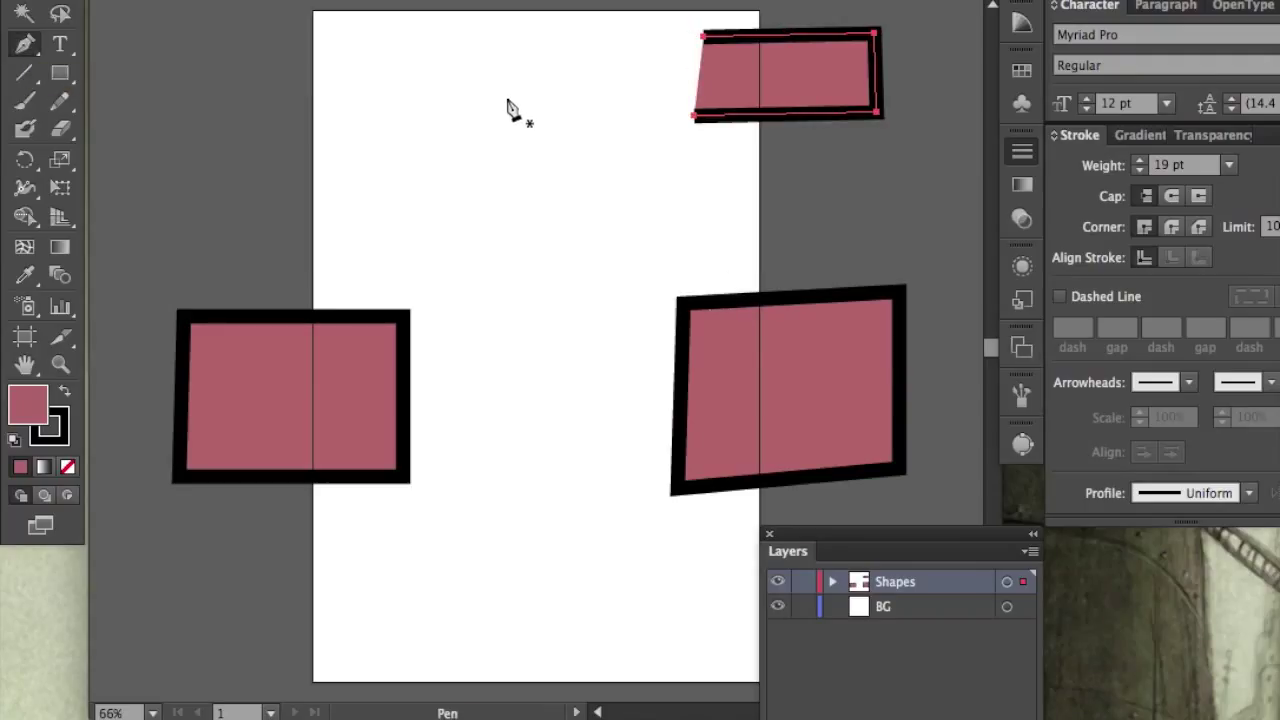
{"action": "left_click_drag", "start_coordinate": [506, 97], "coordinate": [560, 97]}
{"action": "left_click_drag", "start_coordinate": [560, 97], "coordinate": [572, 97]}
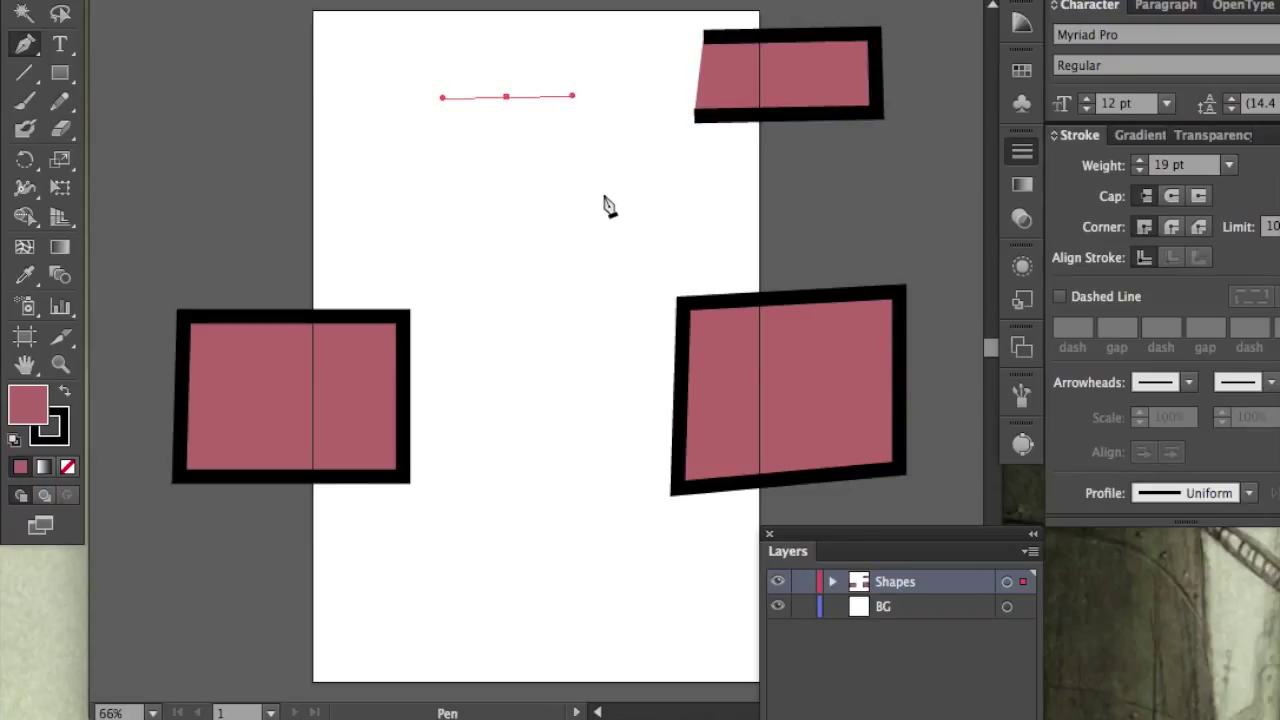
{"action": "left_click_drag", "start_coordinate": [607, 183], "coordinate": [608, 238]}
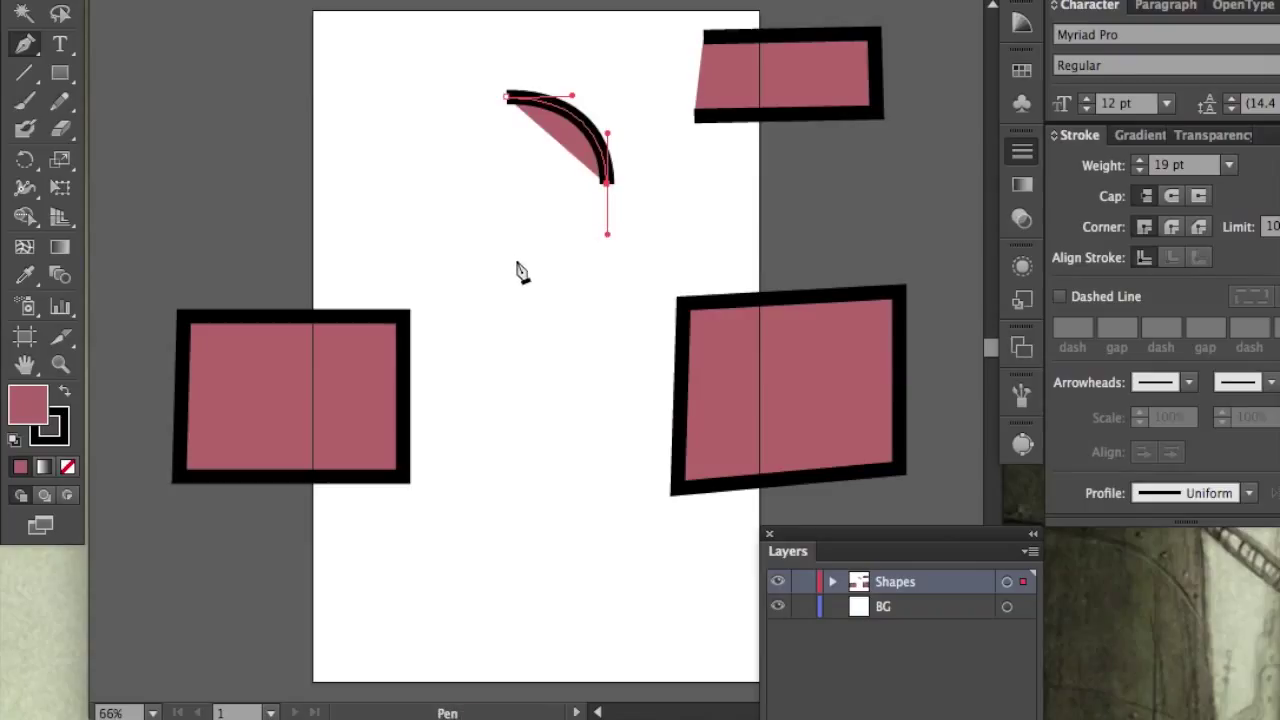
{"action": "left_click_drag", "start_coordinate": [516, 262], "coordinate": [464, 260]}
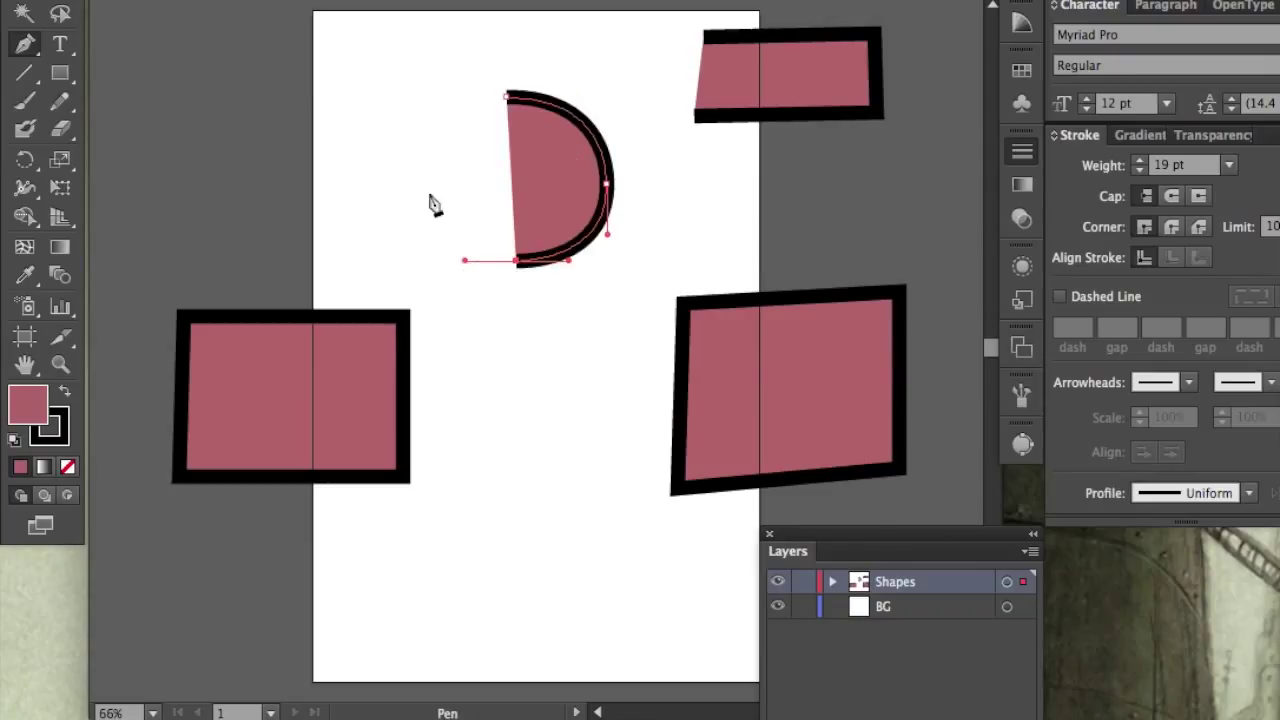
{"action": "left_click_drag", "start_coordinate": [432, 183], "coordinate": [438, 150]}
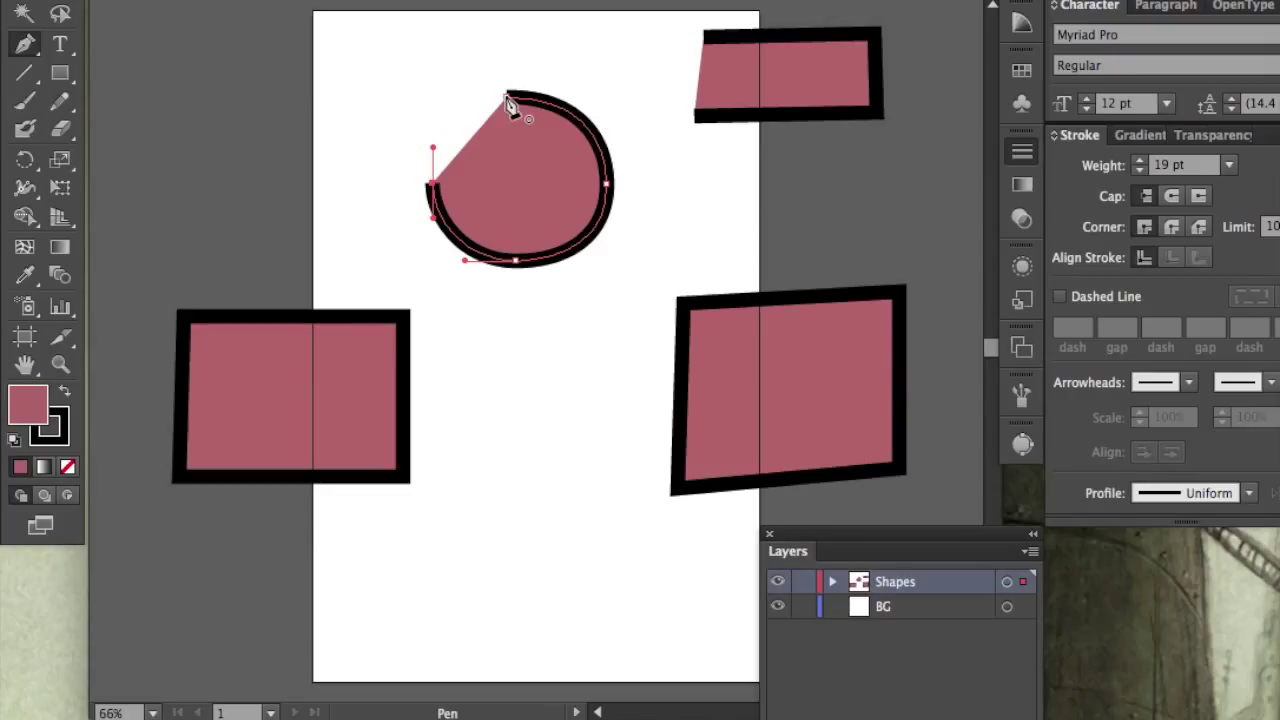
{"action": "left_click_drag", "start_coordinate": [508, 104], "coordinate": [570, 95]}
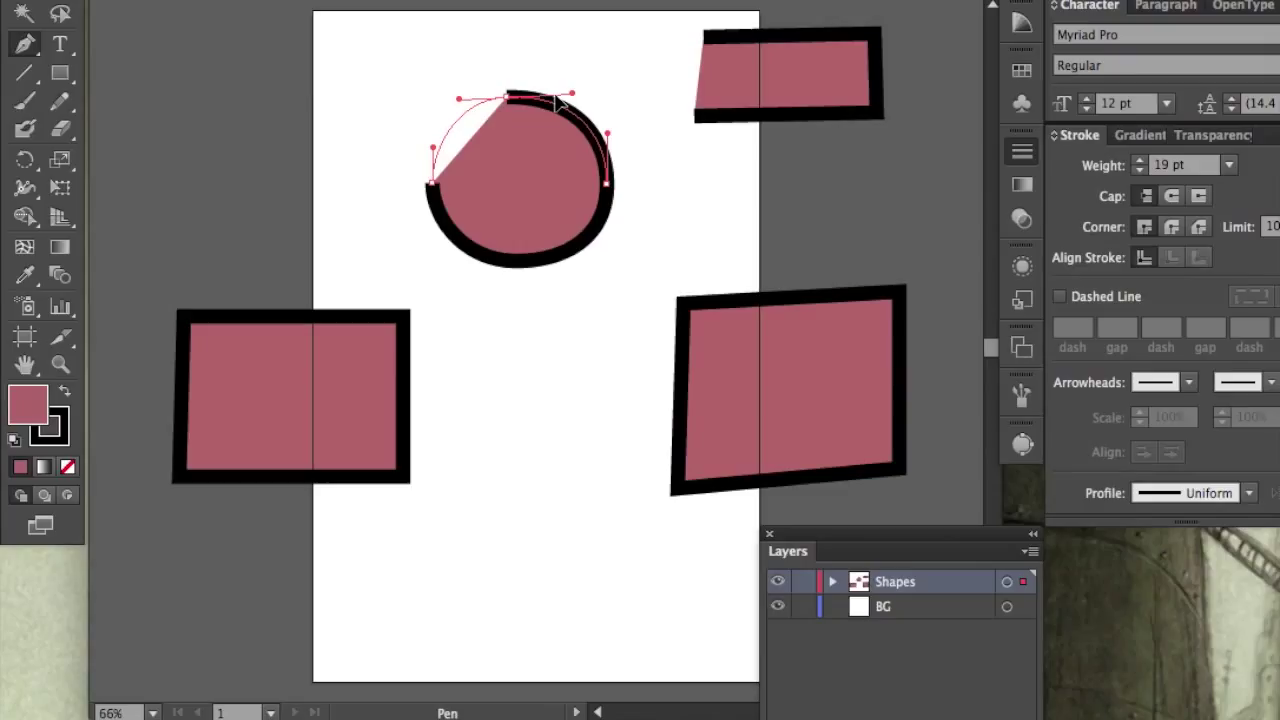
{"action": "left_click_drag", "start_coordinate": [558, 100], "coordinate": [561, 104]}
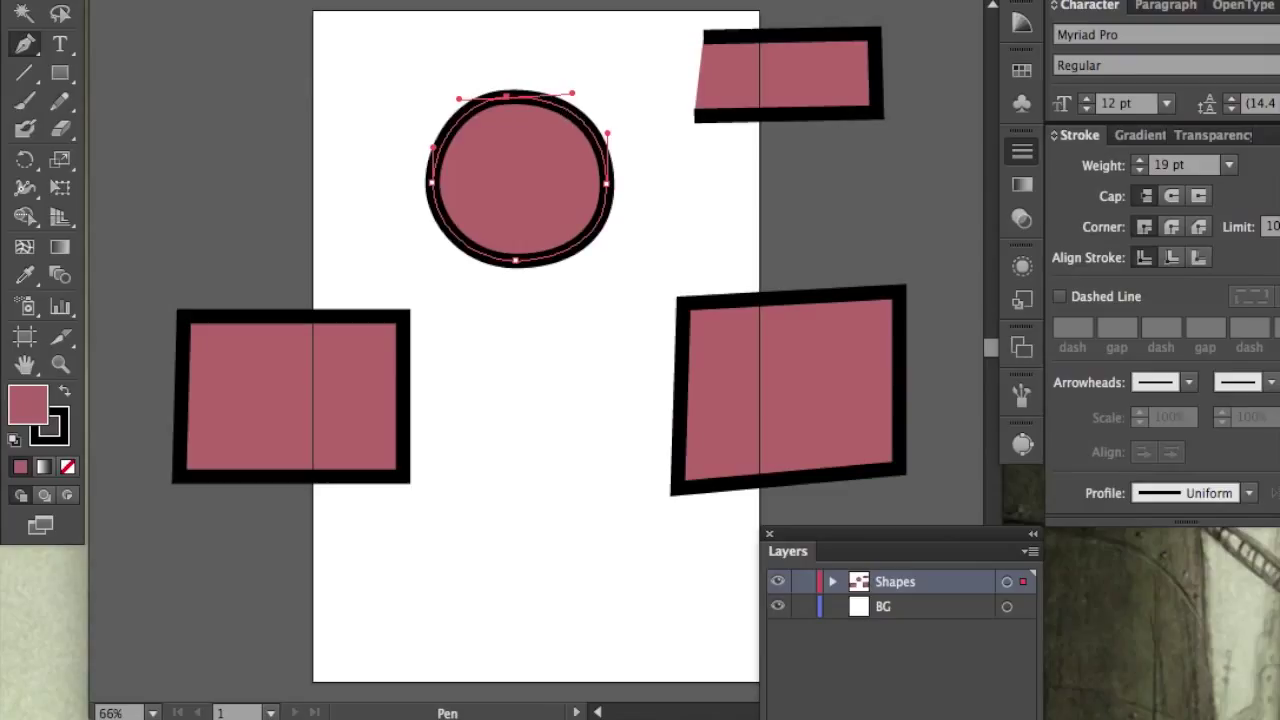
{"action": "key", "text": "v"}
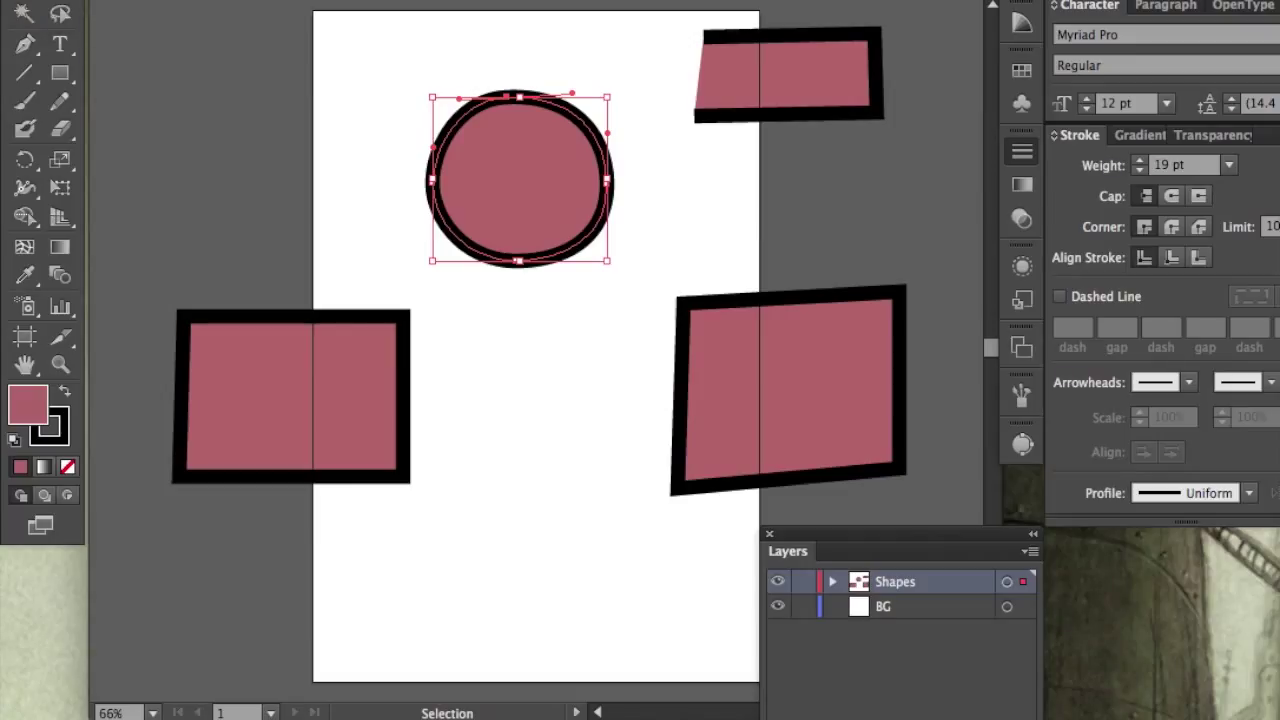
- Adjust the round shape's anchor points to even out its left, bottom and right edges
{"action": "key", "text": "a"}
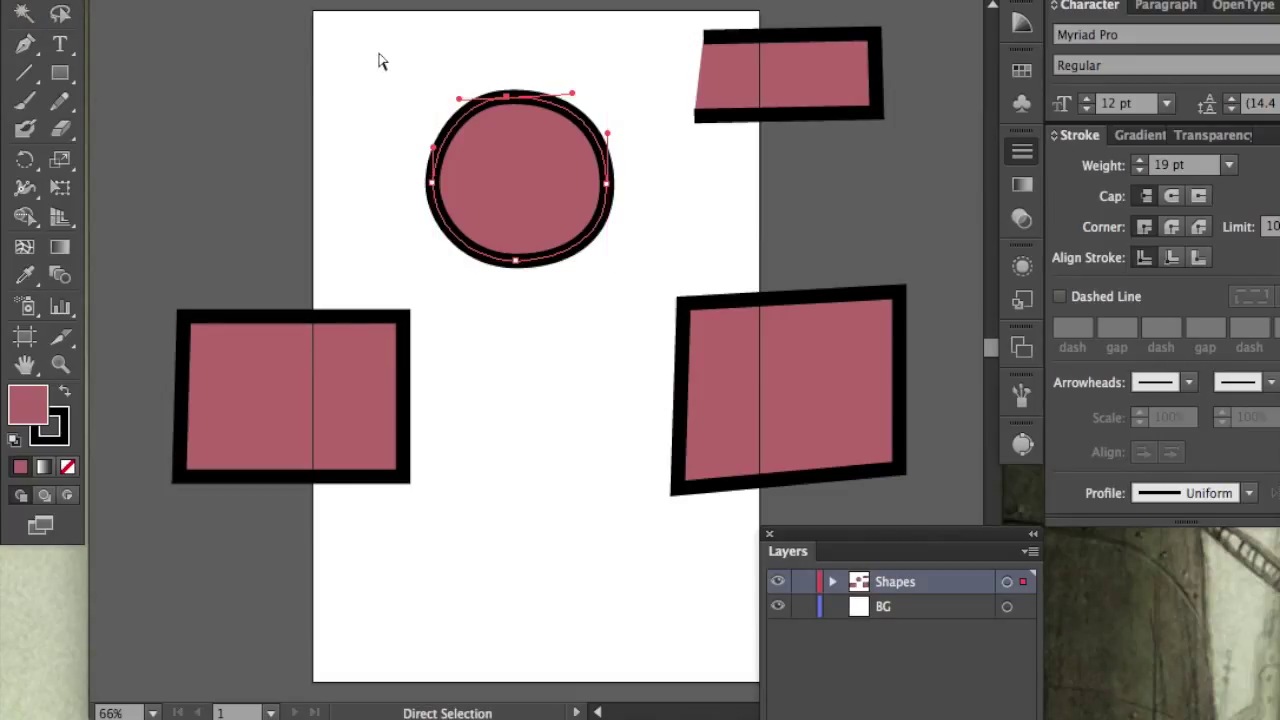
{"action": "left_click_drag", "start_coordinate": [378, 53], "coordinate": [650, 291]}
{"action": "left_click_drag", "start_coordinate": [465, 263], "coordinate": [458, 266]}
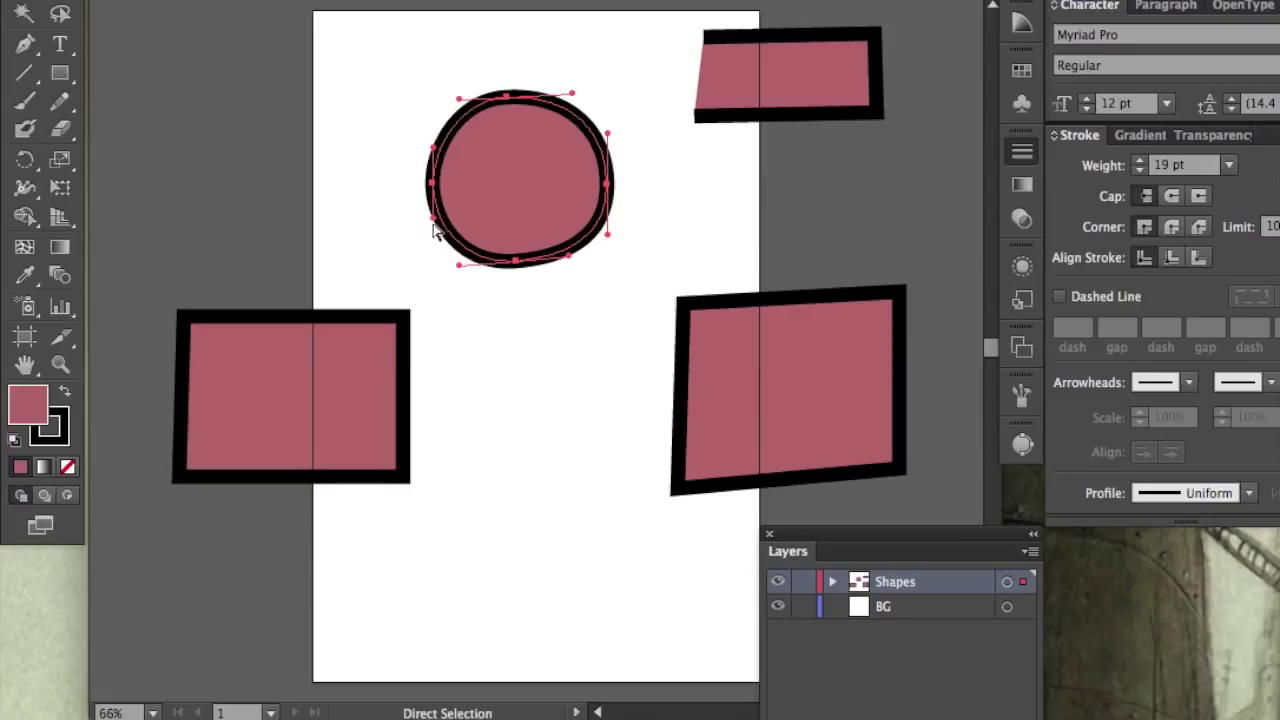
{"action": "left_click_drag", "start_coordinate": [433, 222], "coordinate": [441, 256]}
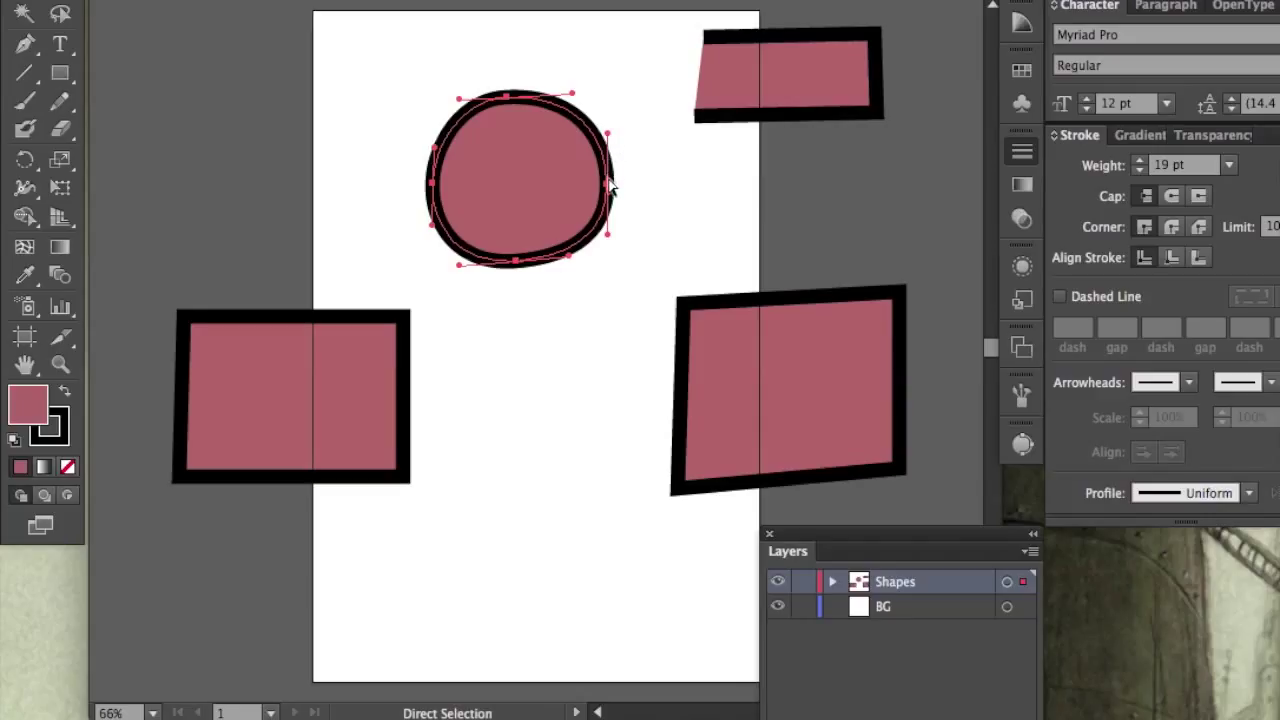
{"action": "left_click_drag", "start_coordinate": [612, 188], "coordinate": [616, 173]}
{"action": "left_click", "coordinate": [640, 153]}
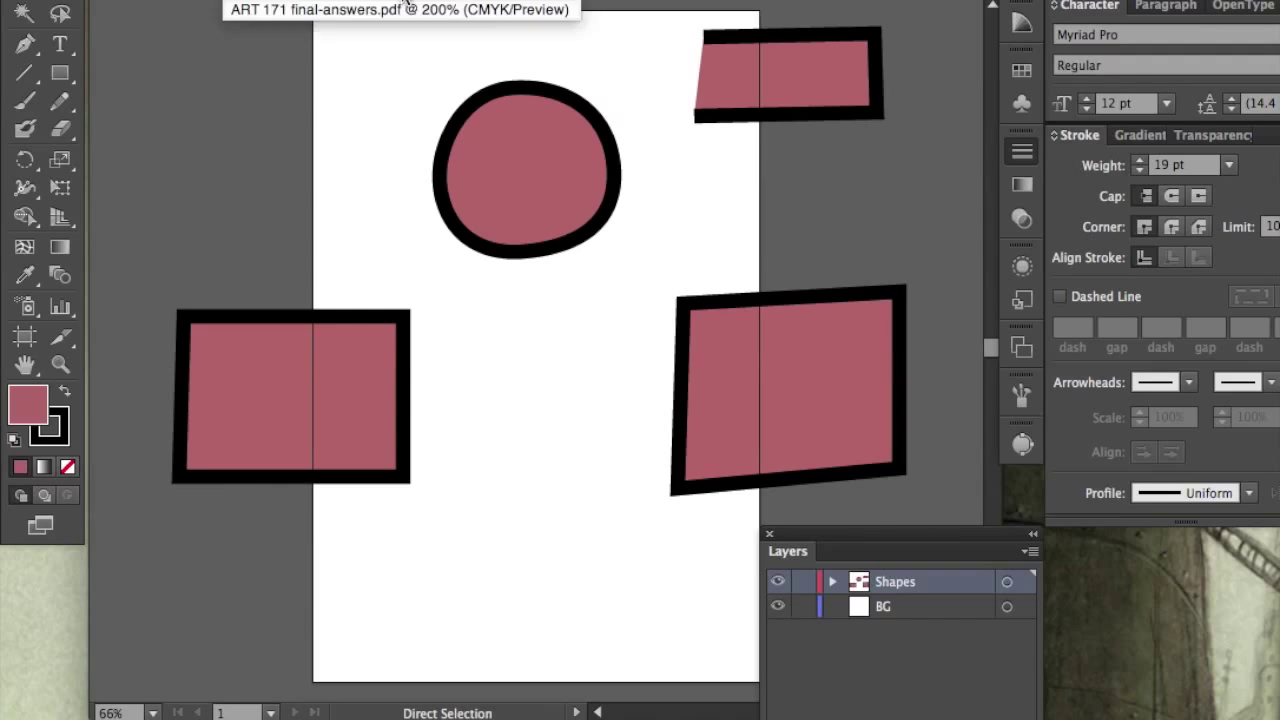
{"action": "left_click", "coordinate": [404, 2]}
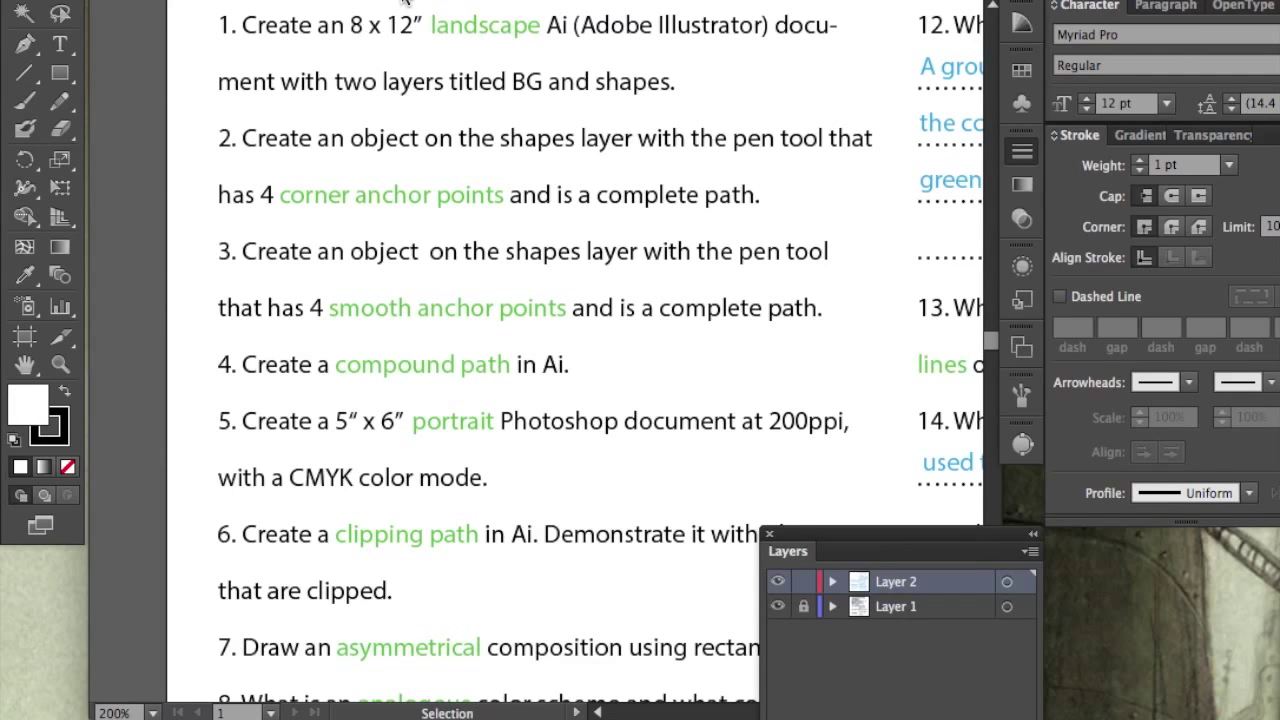
{"action": "key", "text": "a"}
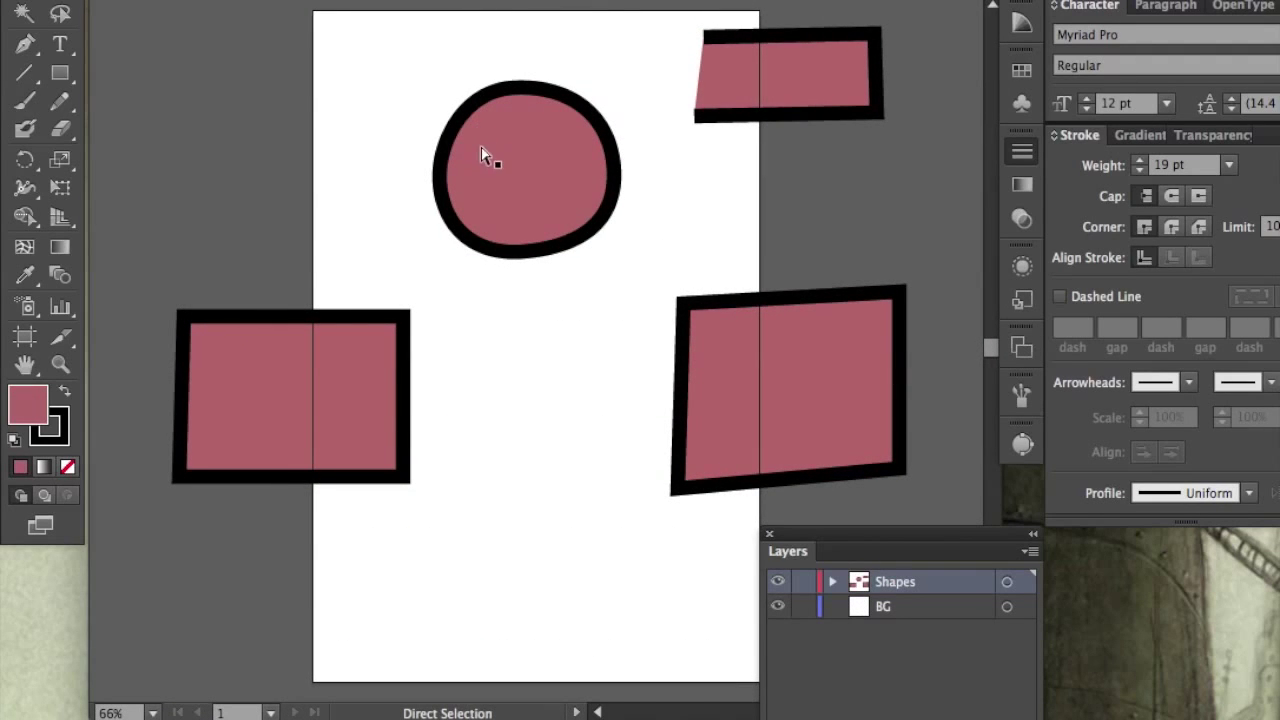
- Draw a small rectangle inside the circle and make both into a compound path
{"action": "left_click", "coordinate": [57, 76]}
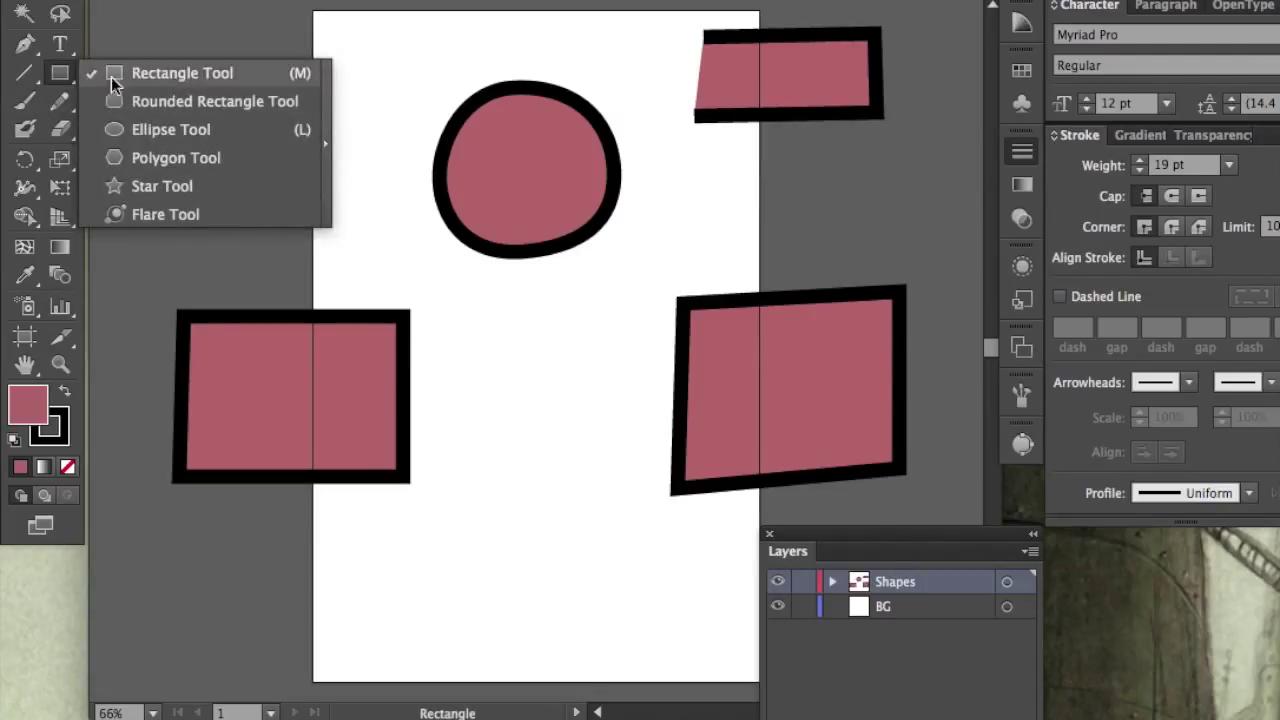
{"action": "left_click_drag", "start_coordinate": [487, 133], "coordinate": [571, 196]}
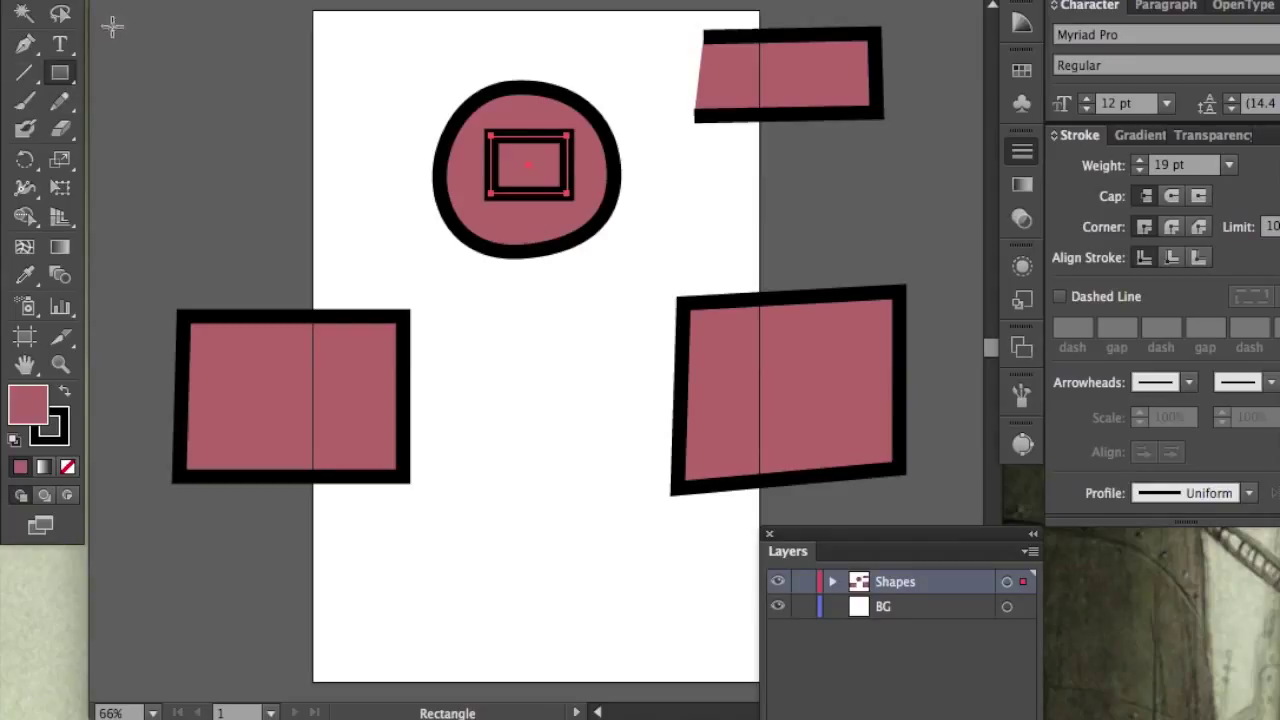
{"action": "left_click", "coordinate": [28, 8]}
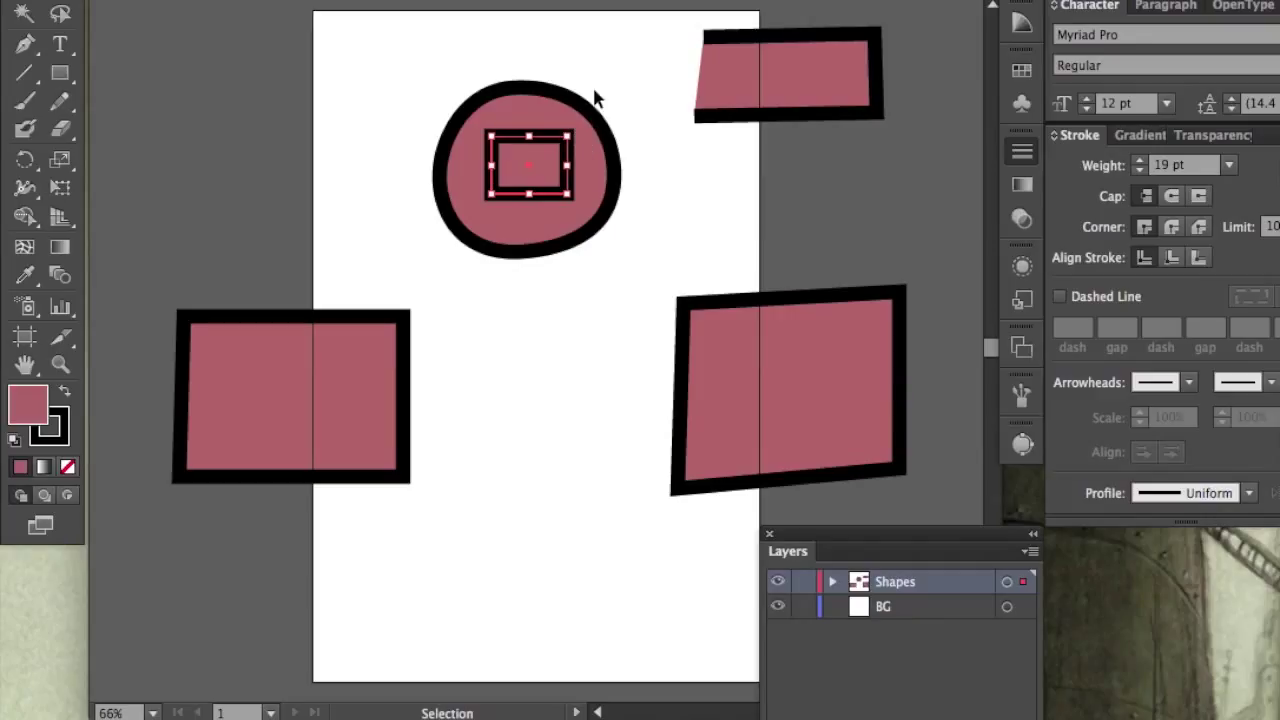
{"action": "left_click_drag", "start_coordinate": [617, 67], "coordinate": [397, 251]}
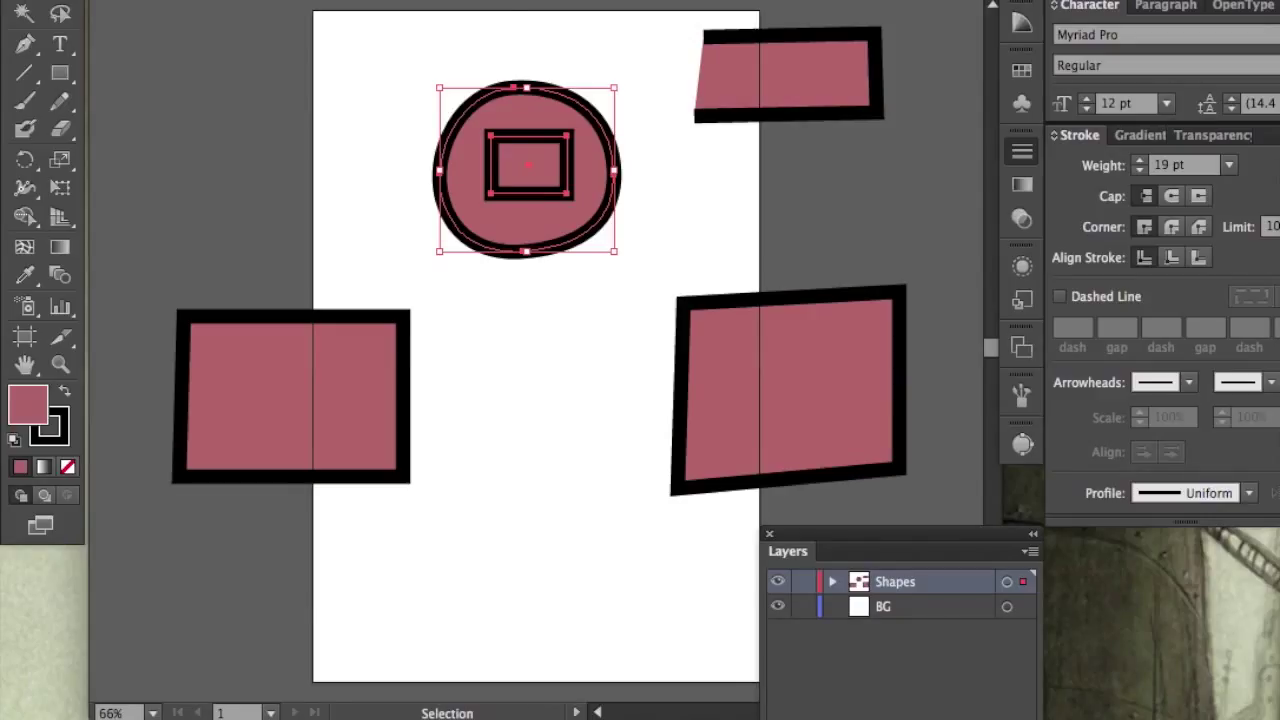
{"action": "left_click", "coordinate": [285, 1]}
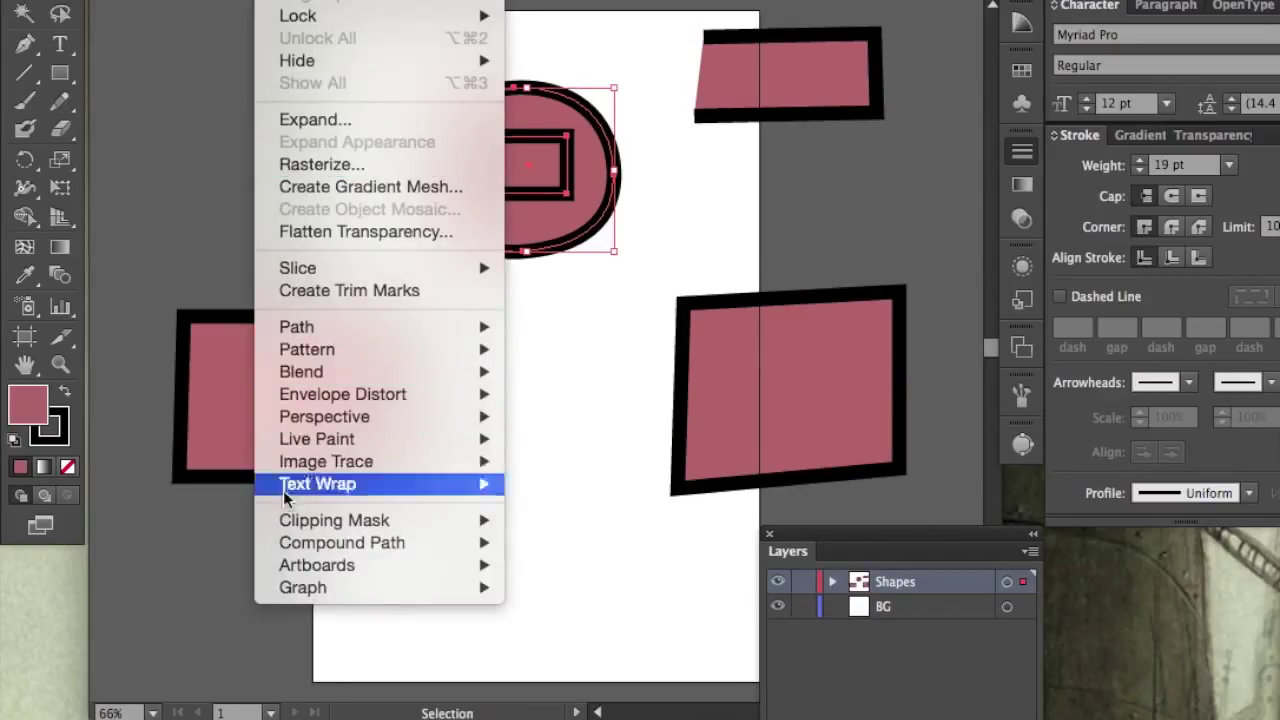
{"action": "mouse_move", "coordinate": [303, 543]}
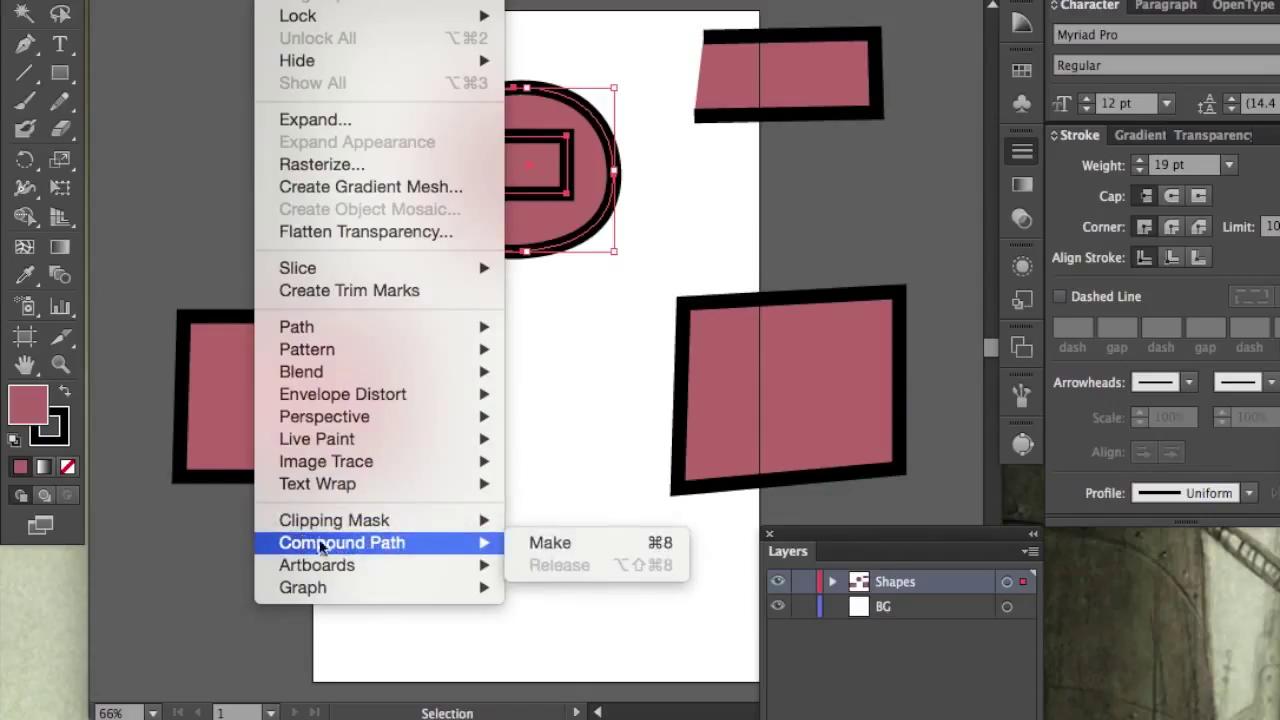
{"action": "left_click", "coordinate": [536, 543]}
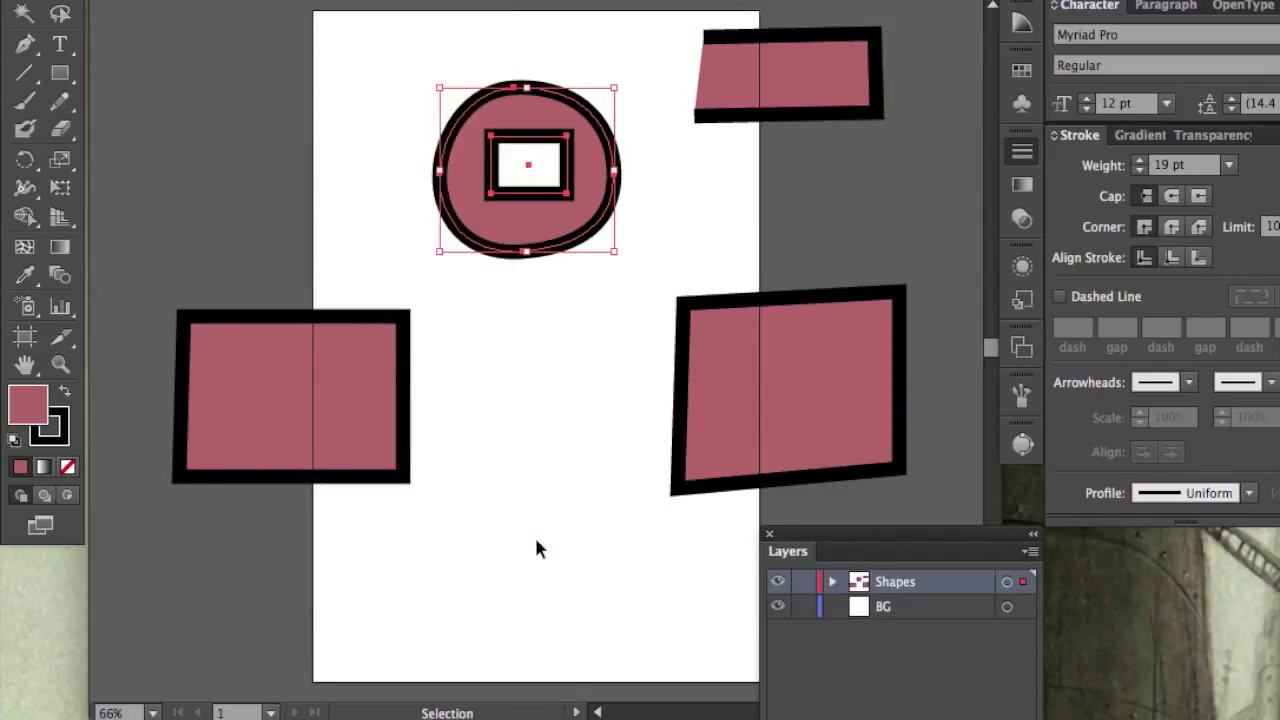
{"action": "left_click", "coordinate": [536, 541]}
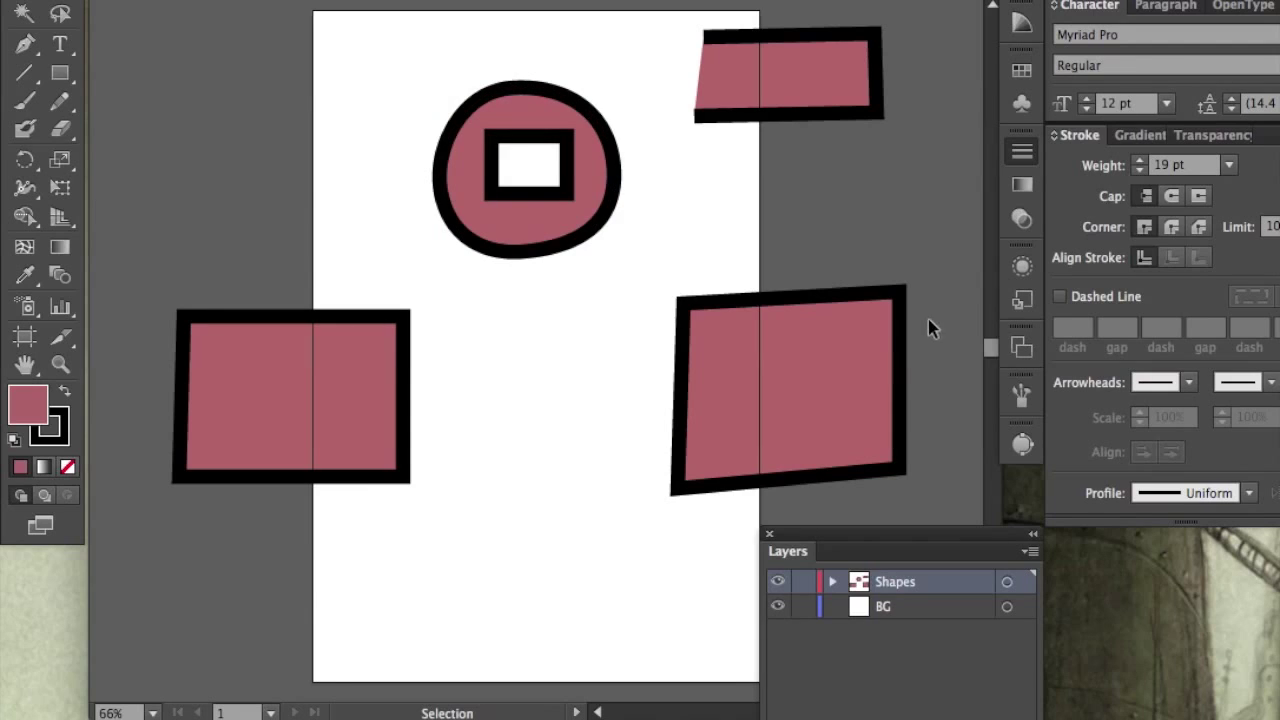
- Fill the tilted rectangle teal (hue 177°), remove its stroke, and move it under the circle
{"action": "left_click", "coordinate": [800, 438]}
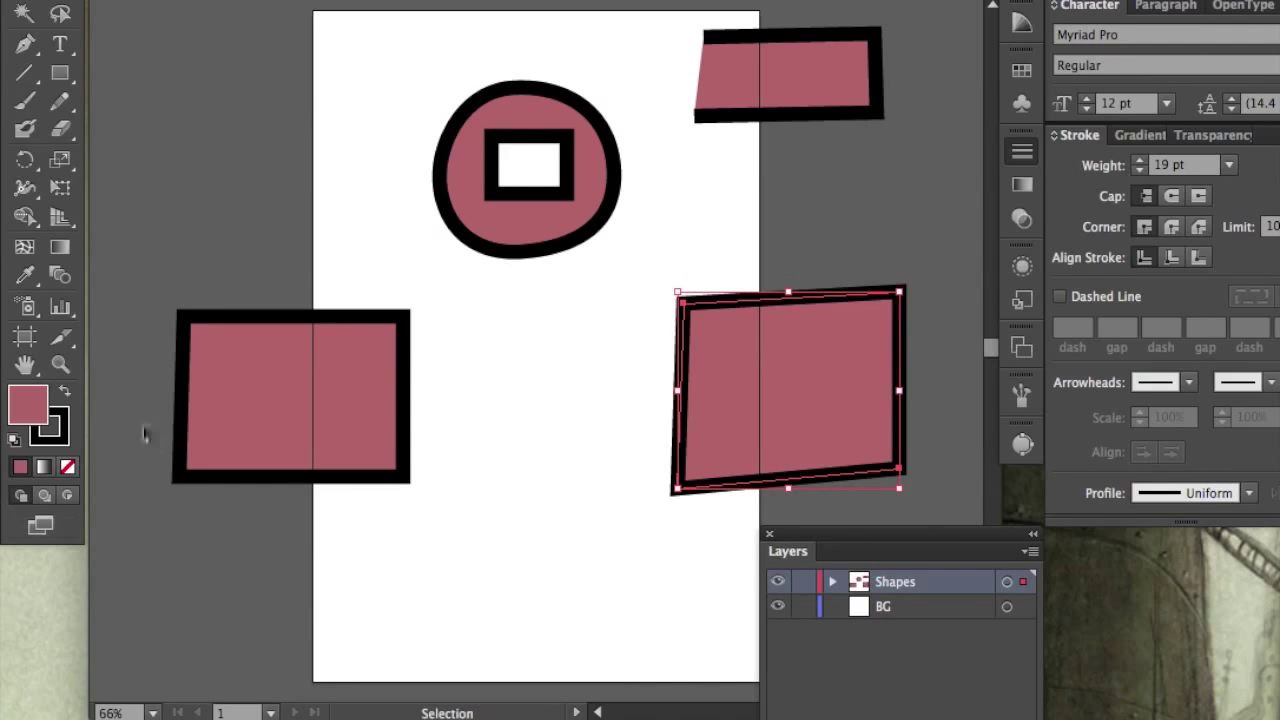
{"action": "double_click", "coordinate": [41, 410]}
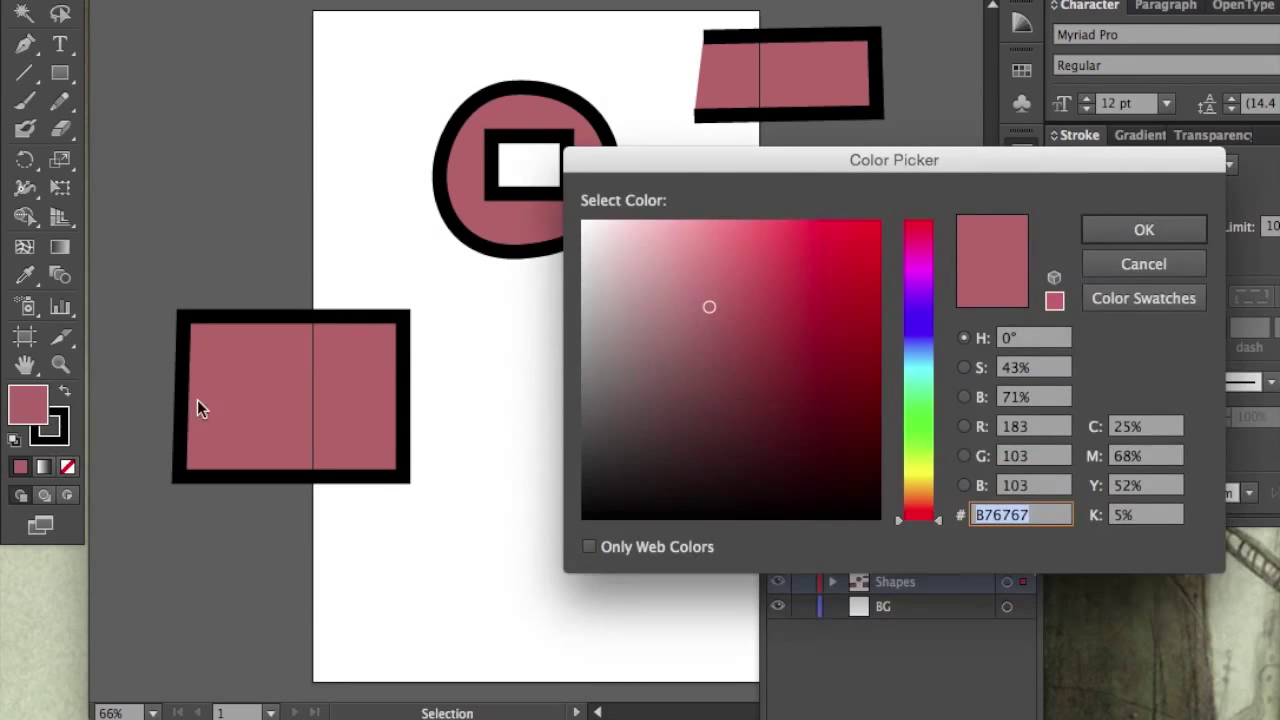
{"action": "left_click", "coordinate": [925, 372]}
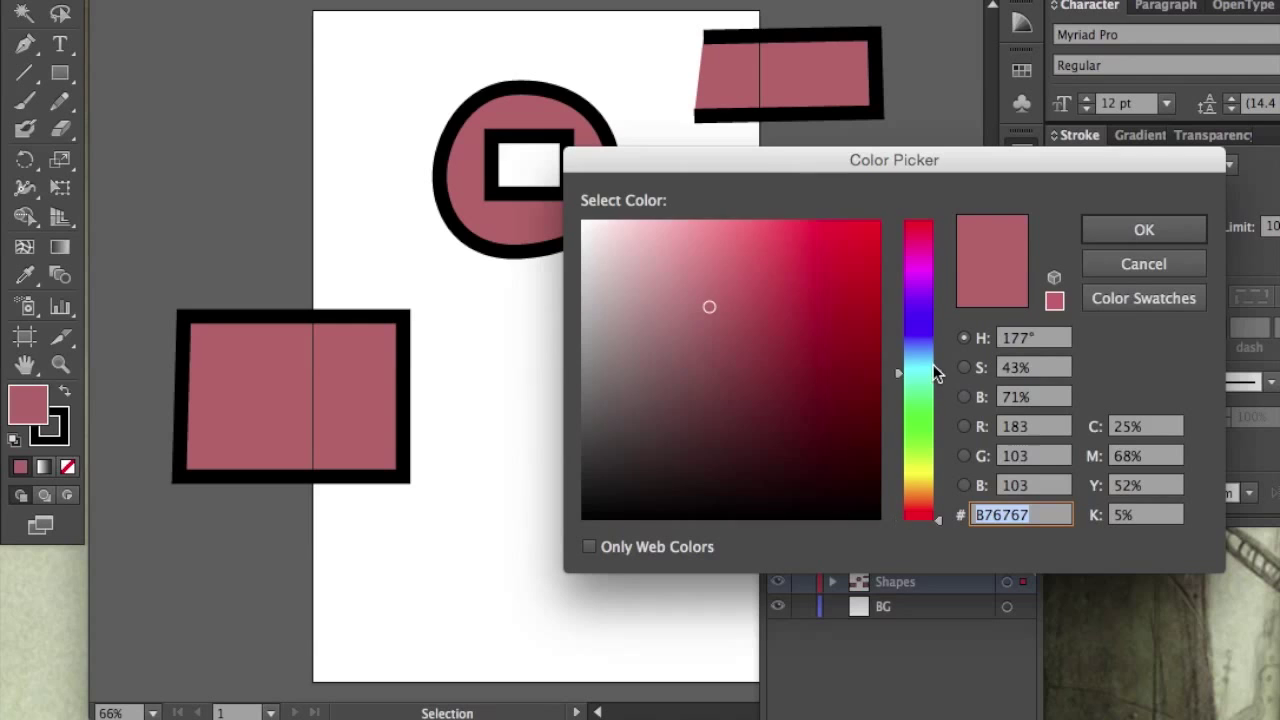
{"action": "left_click", "coordinate": [1165, 230]}
{"action": "left_click_drag", "start_coordinate": [863, 367], "coordinate": [591, 267]}
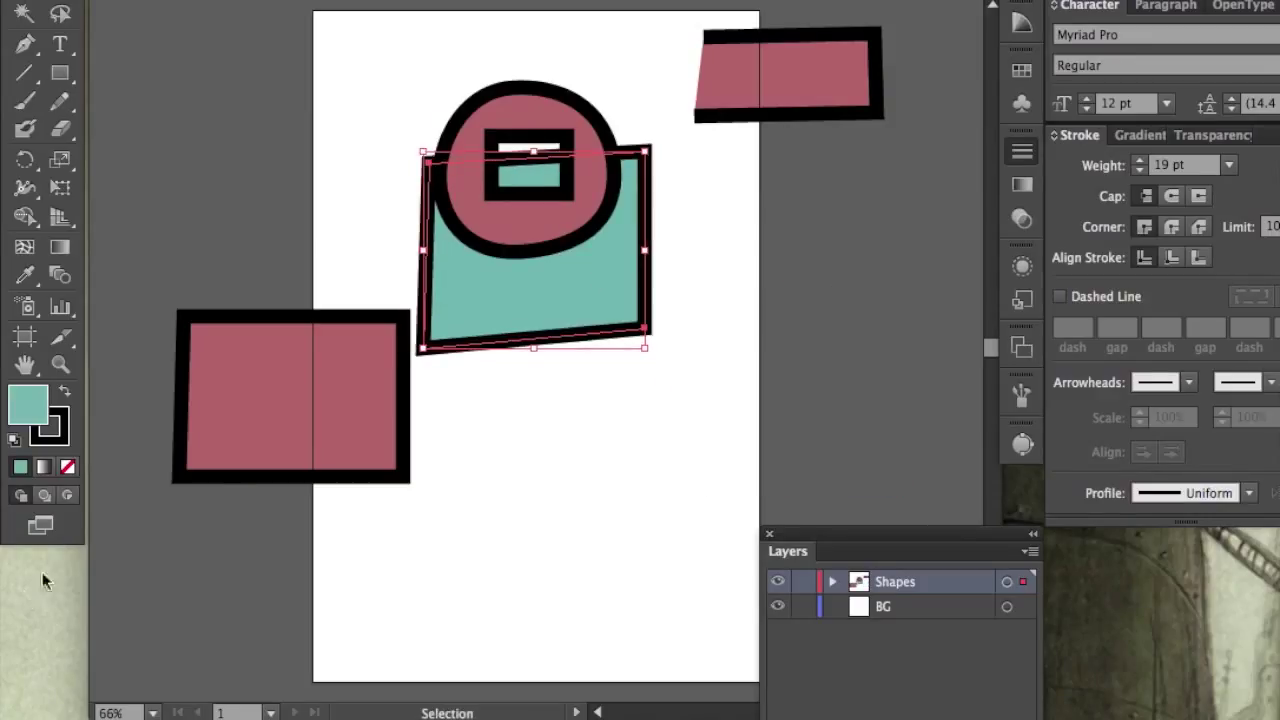
{"action": "left_click", "coordinate": [56, 437]}
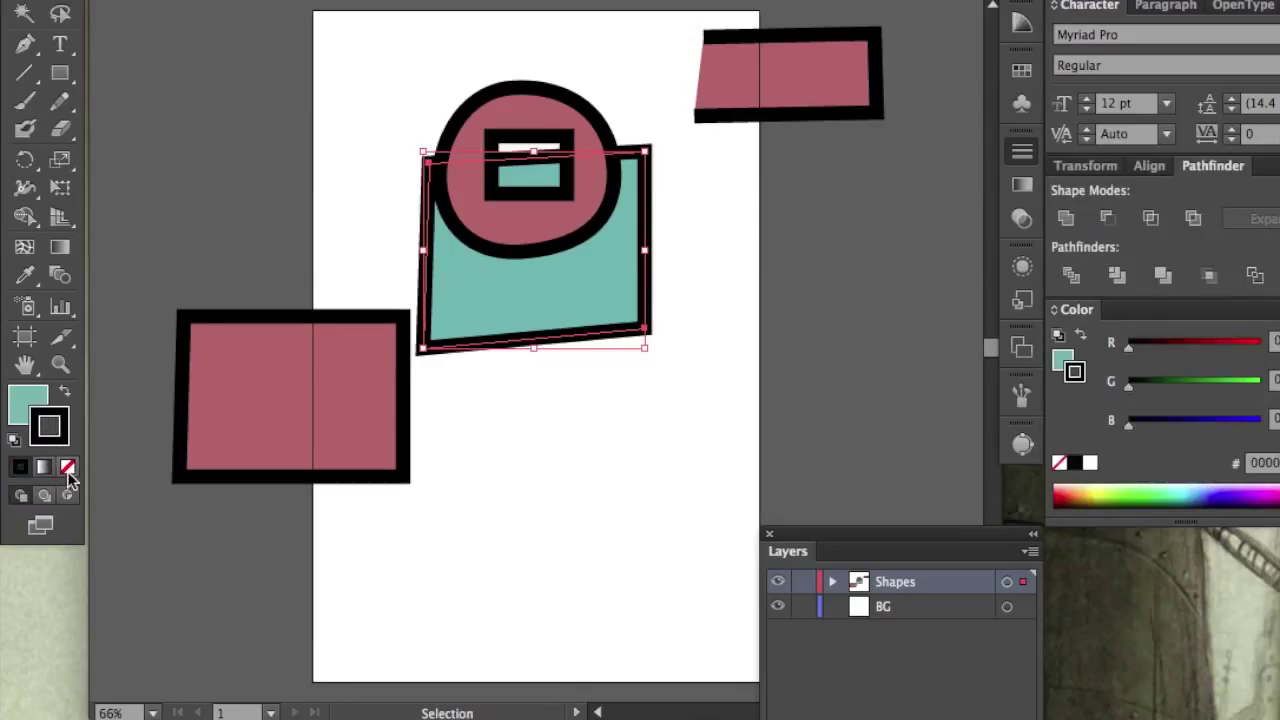
{"action": "left_click", "coordinate": [68, 469]}
{"action": "left_click_drag", "start_coordinate": [600, 334], "coordinate": [578, 323]}
{"action": "left_click", "coordinate": [500, 556]}
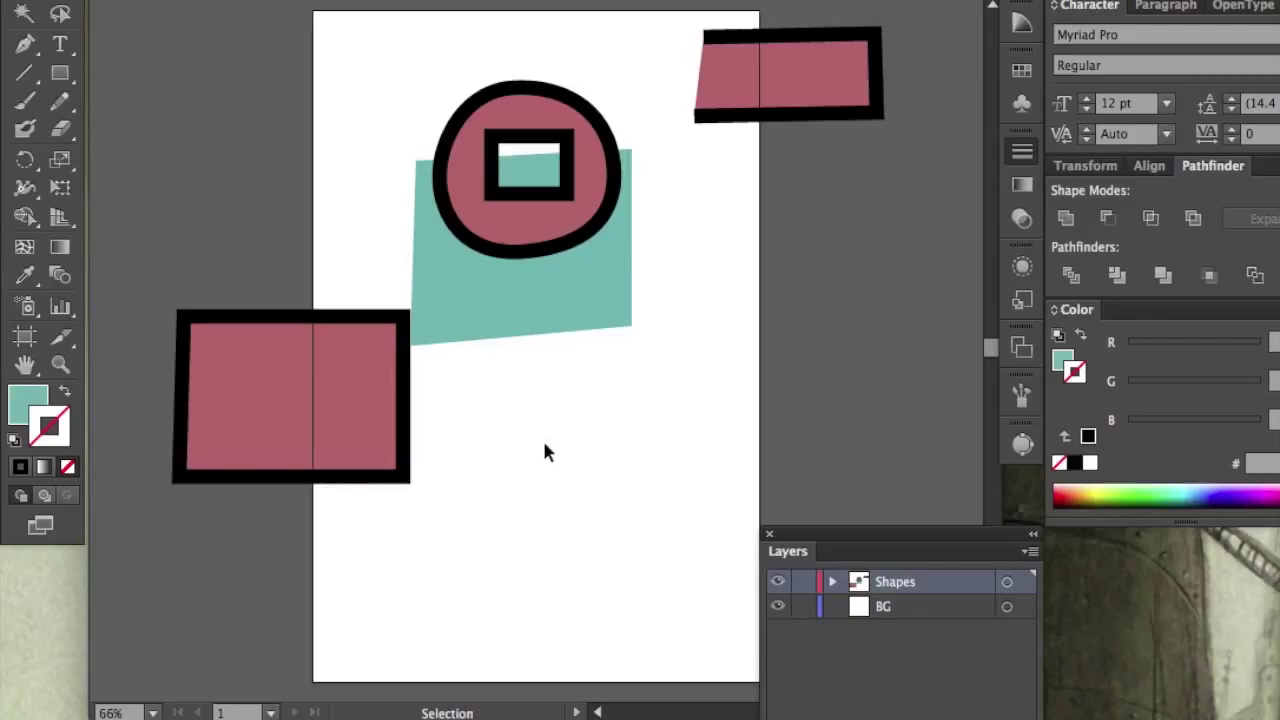
- Review the assignment checklist PDF, then switch over to Photoshop
{"action": "left_click", "coordinate": [330, 16]}
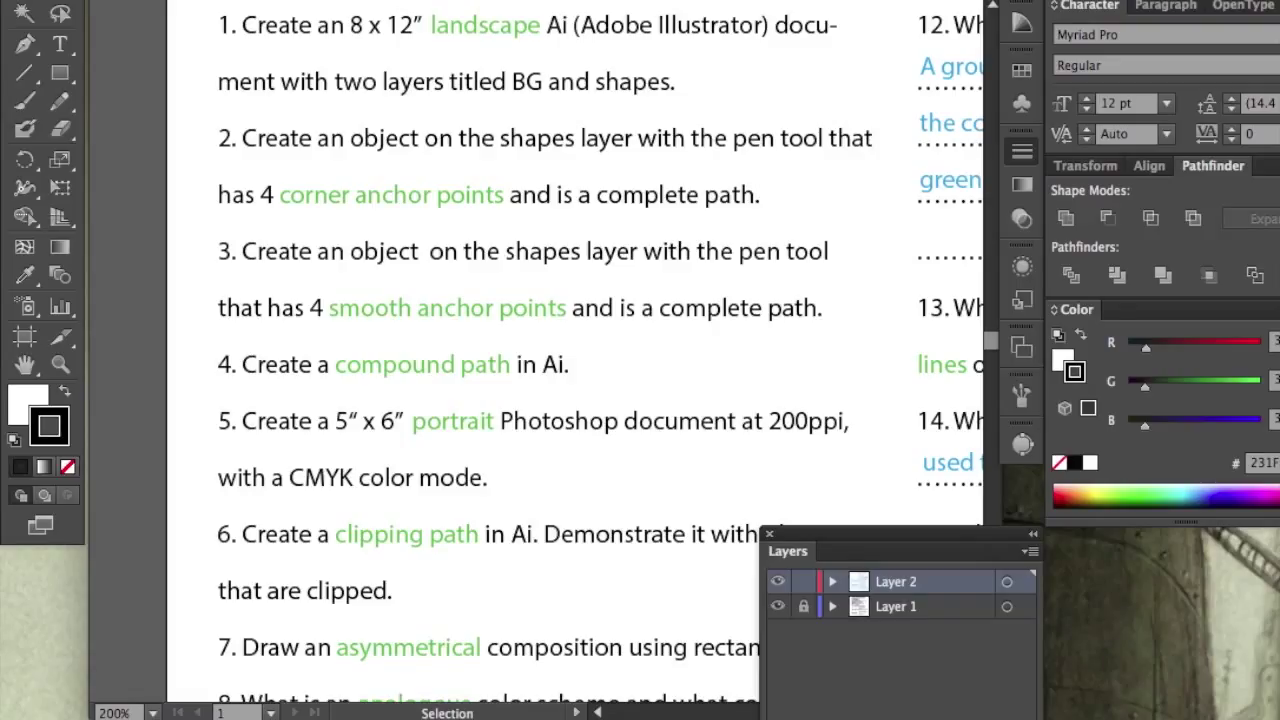
{"action": "key", "text": "super+Tab"}
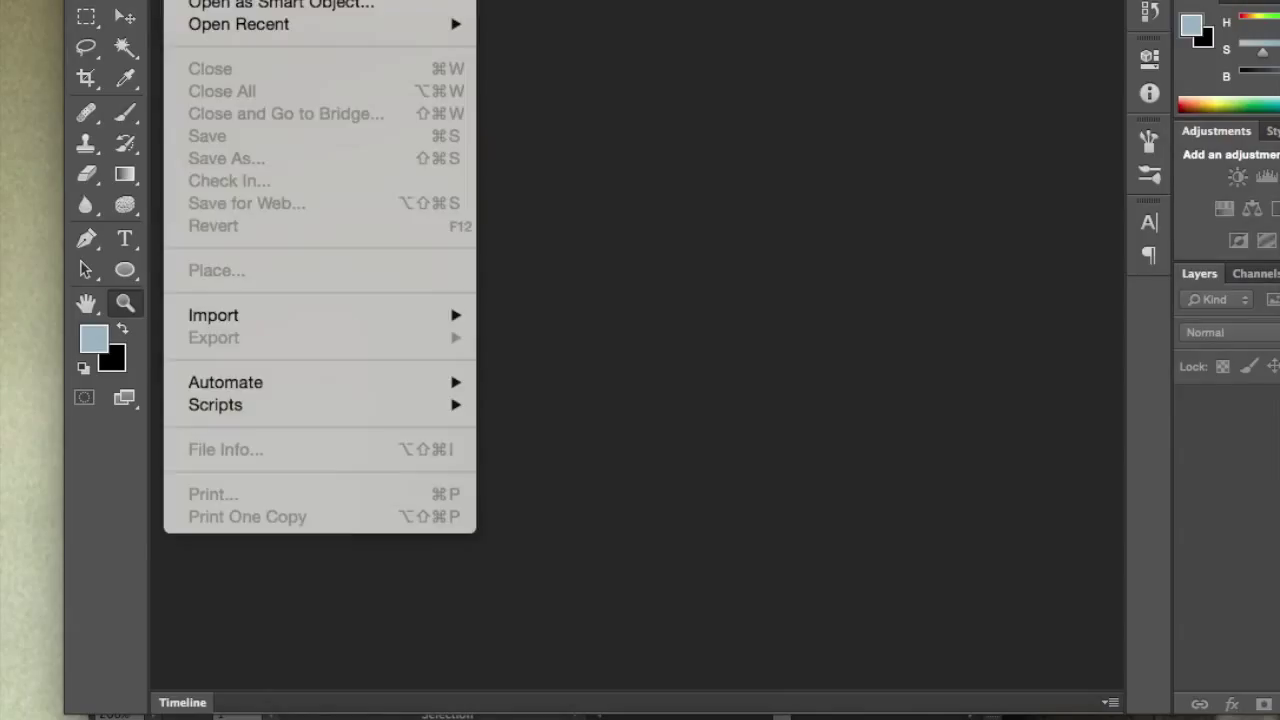
- Start a new document using the U.S. Paper preset in CMYK Color mode
{"action": "key", "text": "super+n"}
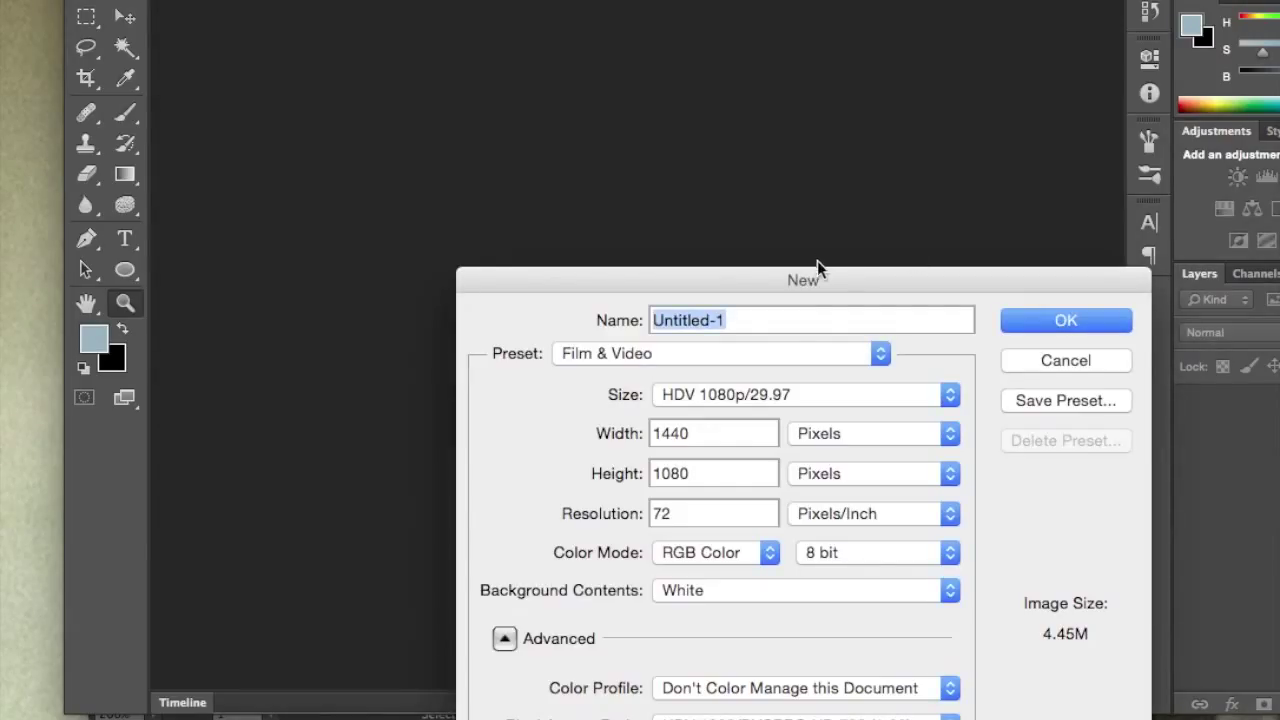
{"action": "left_click", "coordinate": [773, 358]}
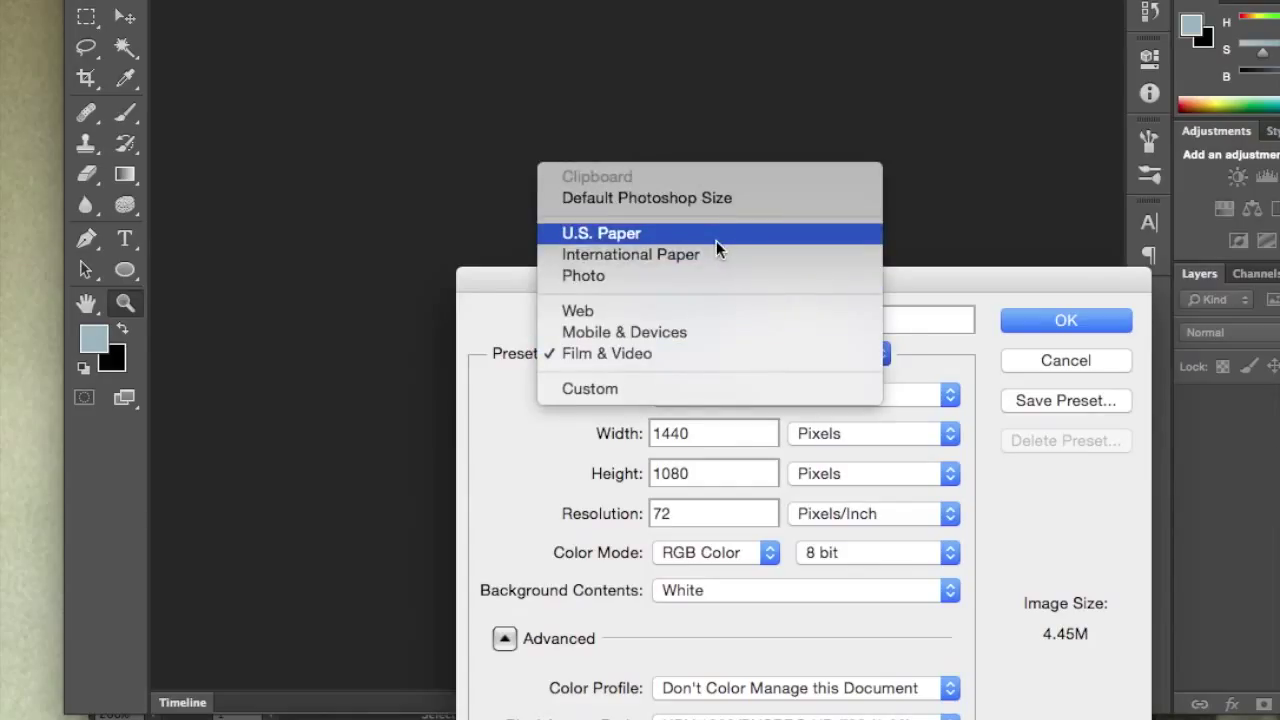
{"action": "left_click", "coordinate": [677, 311]}
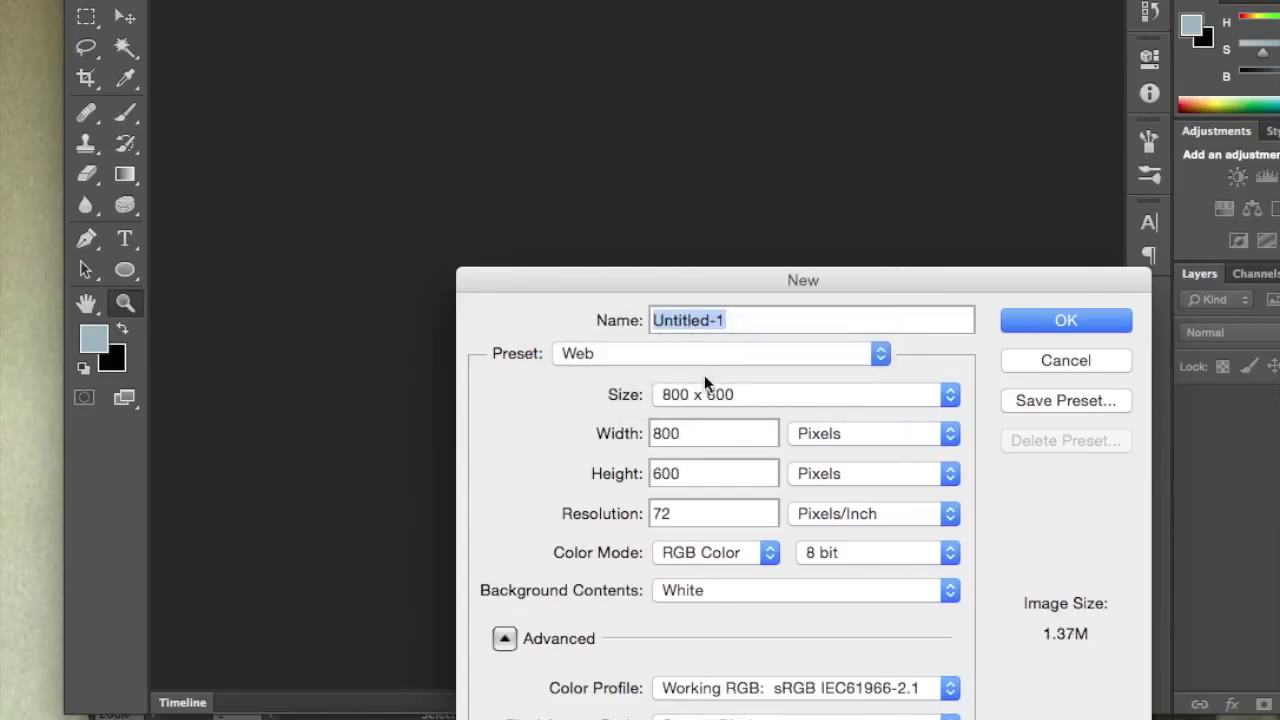
{"action": "left_click", "coordinate": [647, 350]}
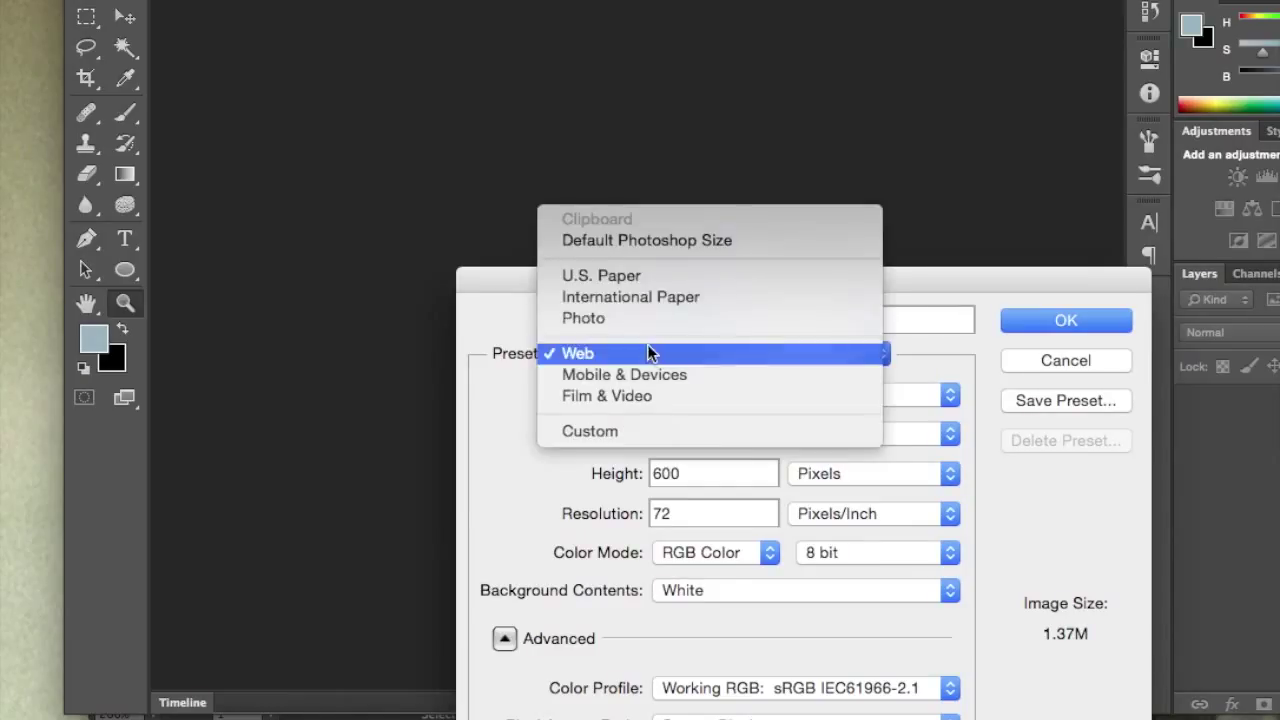
{"action": "left_click", "coordinate": [614, 276]}
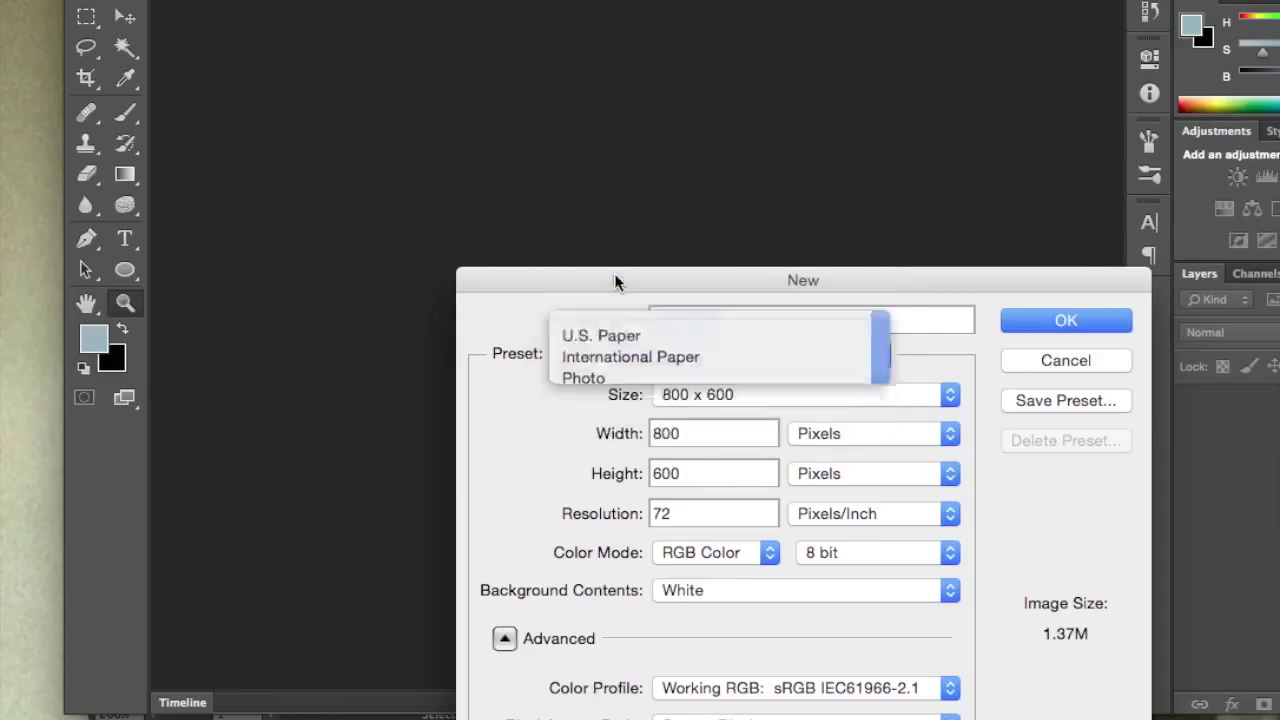
{"action": "left_click", "coordinate": [758, 552]}
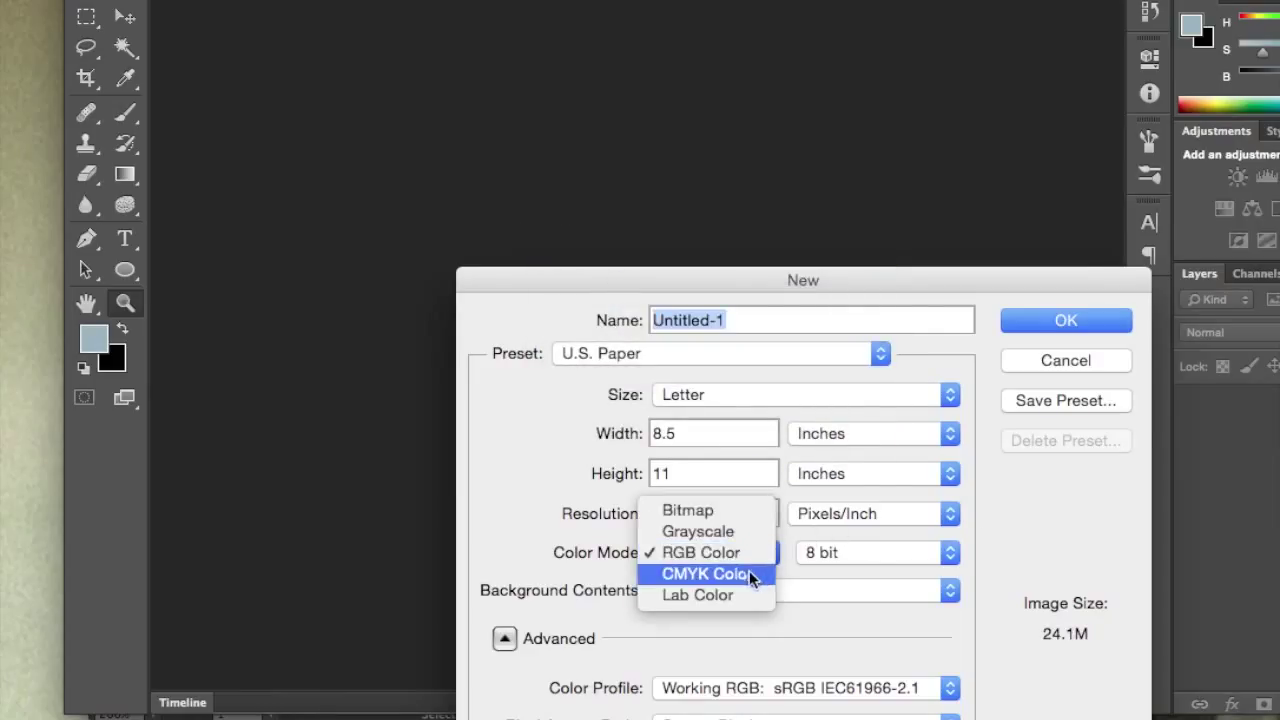
{"action": "left_click", "coordinate": [748, 576]}
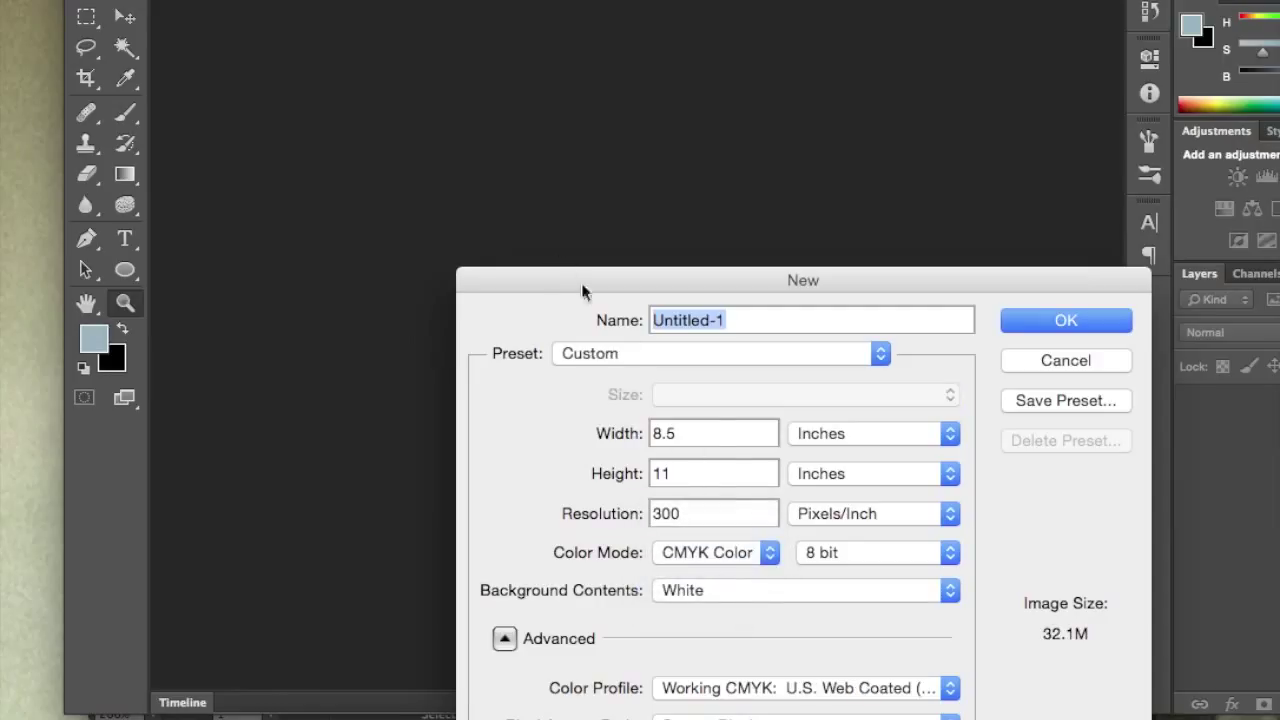
- Set width 5 in, height 6 in and resolution 200 ppi, then create the document
{"action": "double_click", "coordinate": [700, 430]}
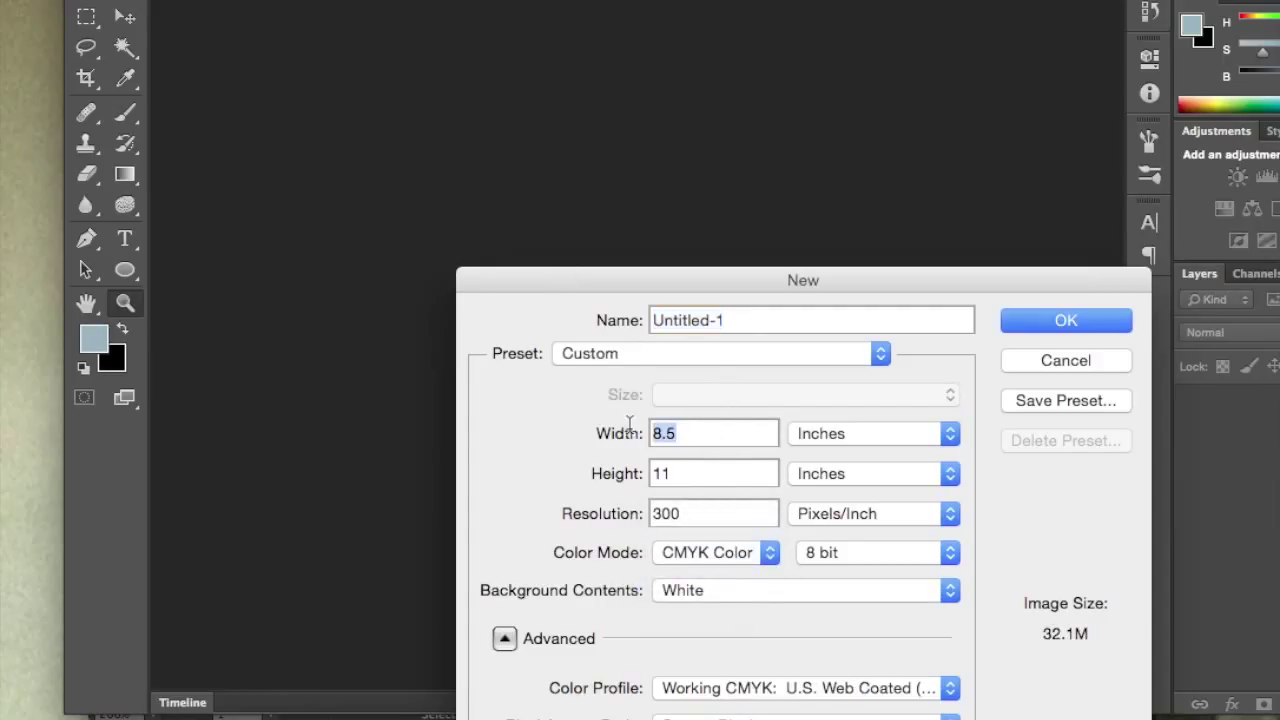
{"action": "type", "text": "5"}
{"action": "double_click", "coordinate": [678, 473]}
{"action": "type", "text": "6"}
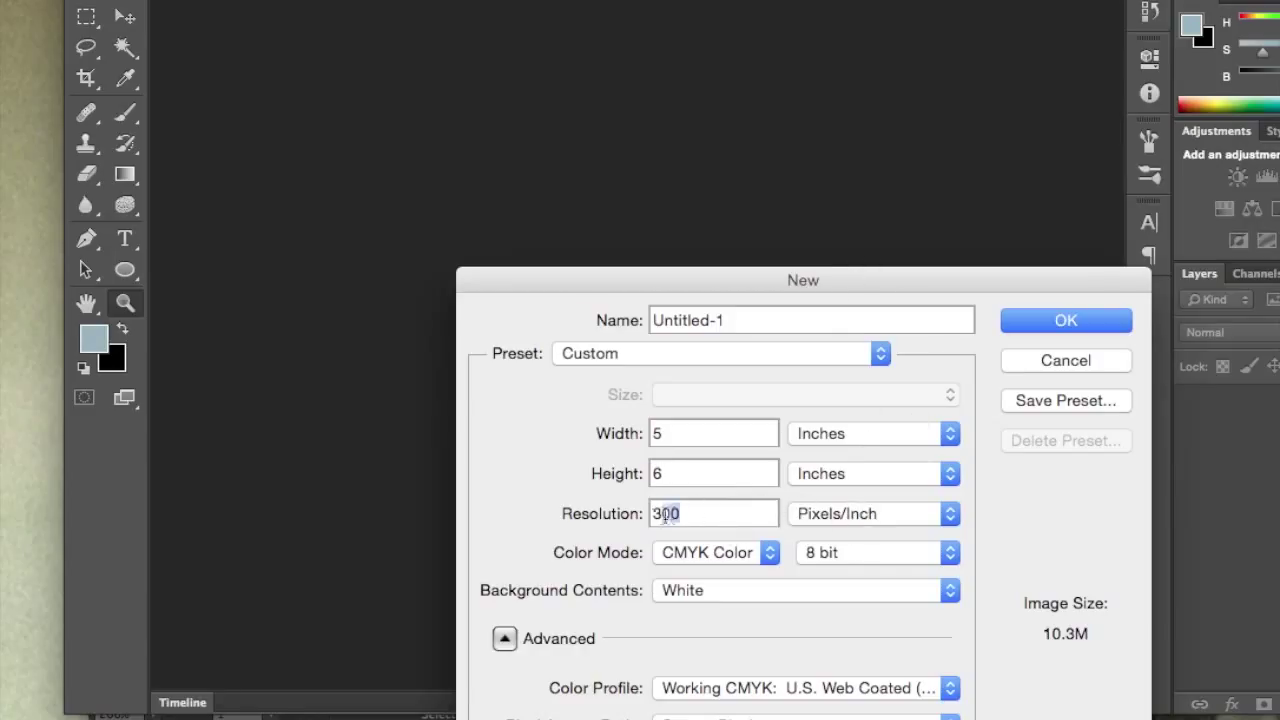
{"action": "left_click_drag", "start_coordinate": [681, 513], "coordinate": [651, 522]}
{"action": "type", "text": "200"}
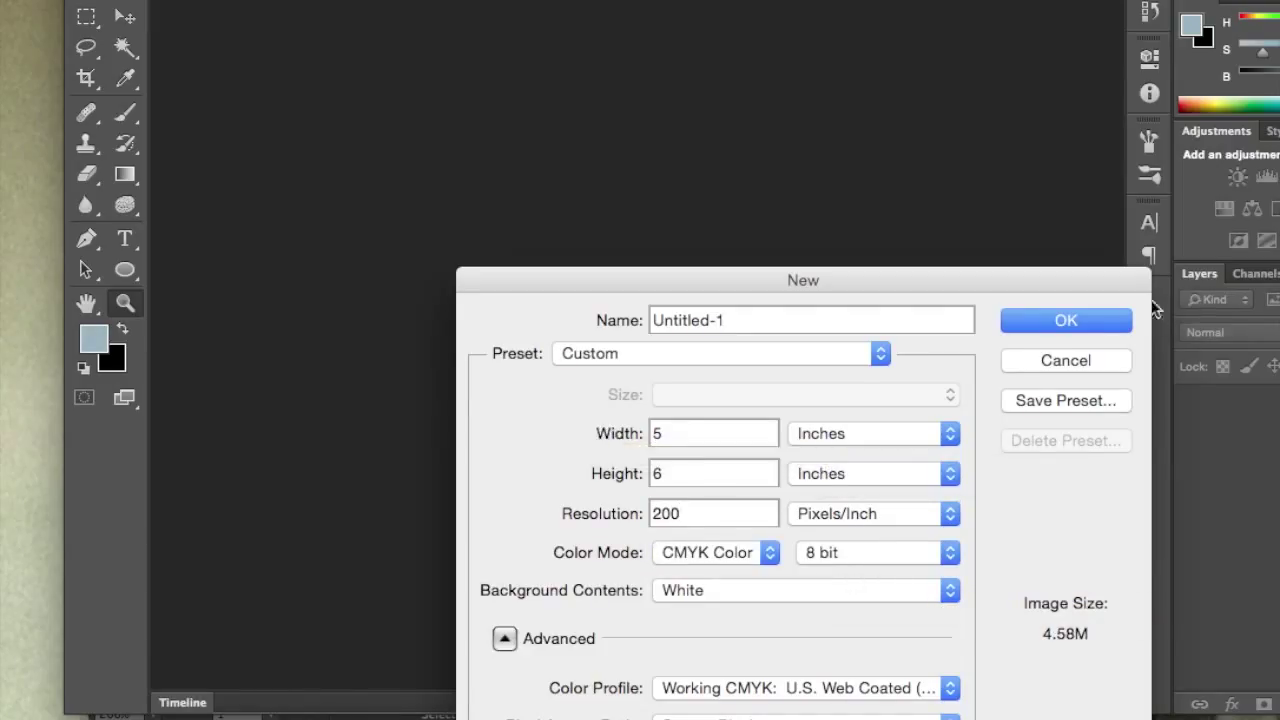
{"action": "left_click", "coordinate": [1033, 319]}
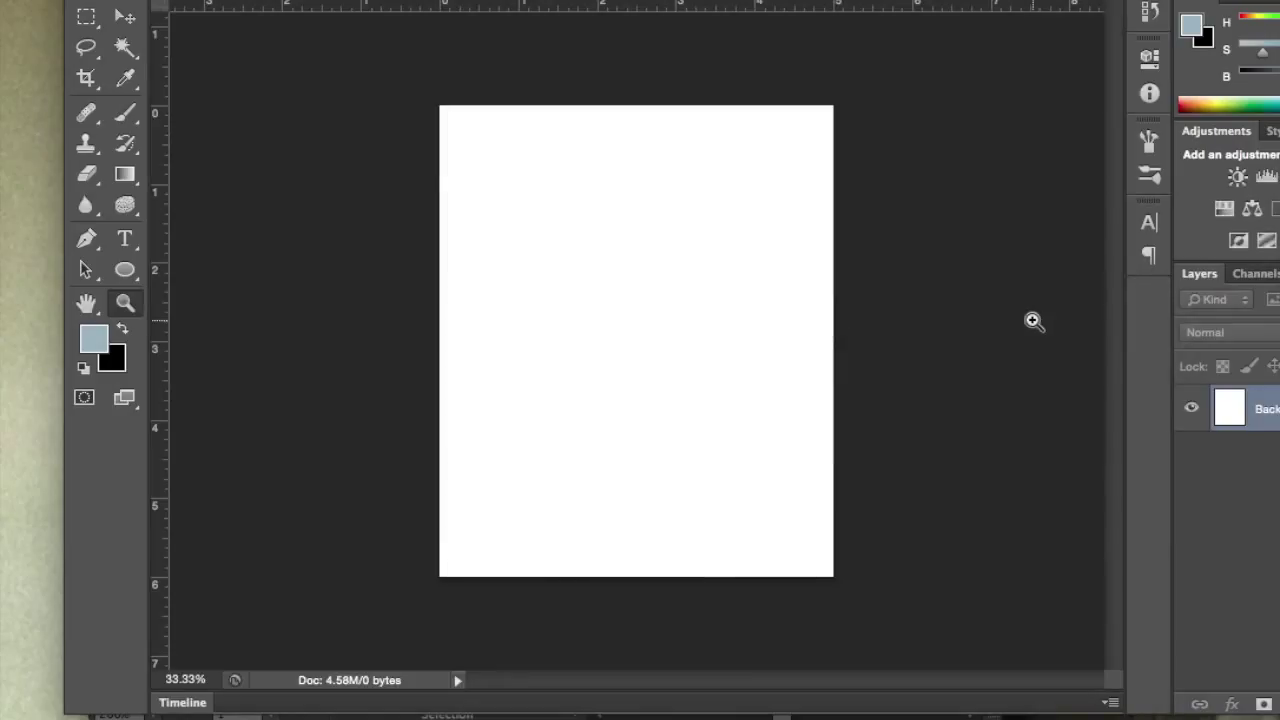
{"action": "left_click", "coordinate": [322, 687]}
- Back in Illustrator, drag the left pink rectangle down-left so it hangs off the artboard edge
{"action": "key", "text": "super+Tab"}
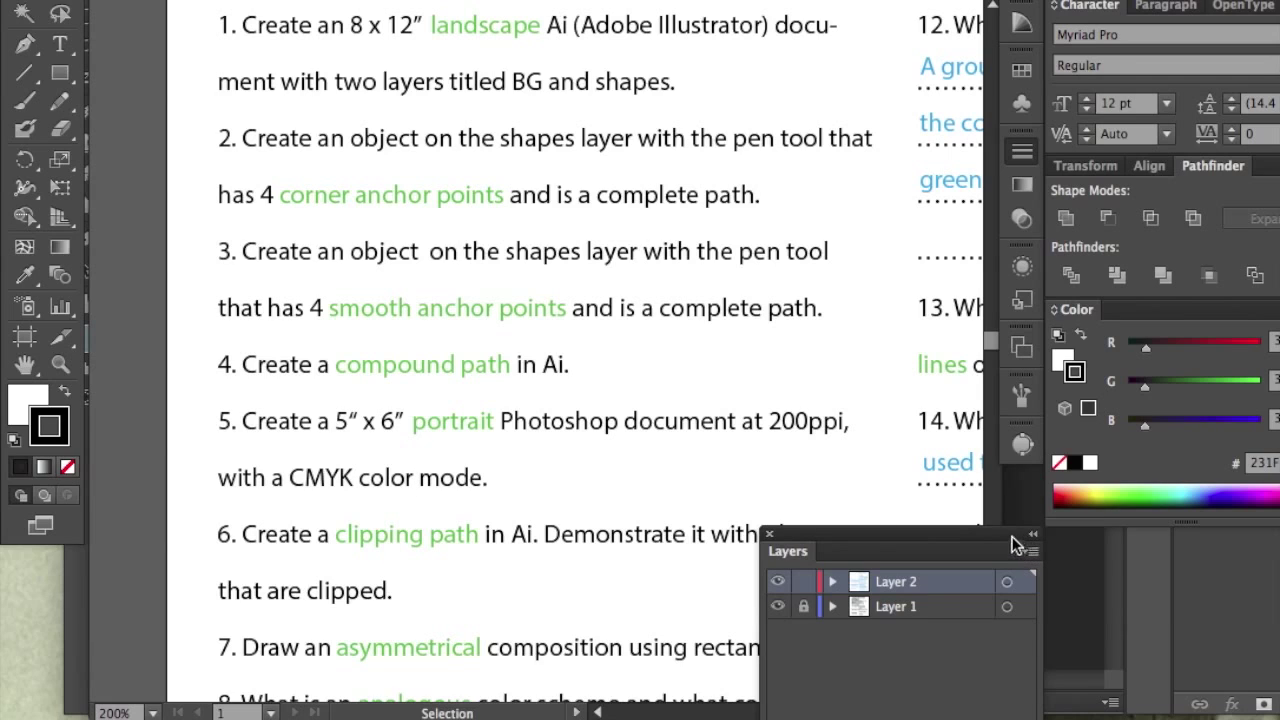
{"action": "left_click_drag", "start_coordinate": [998, 533], "coordinate": [1043, 596]}
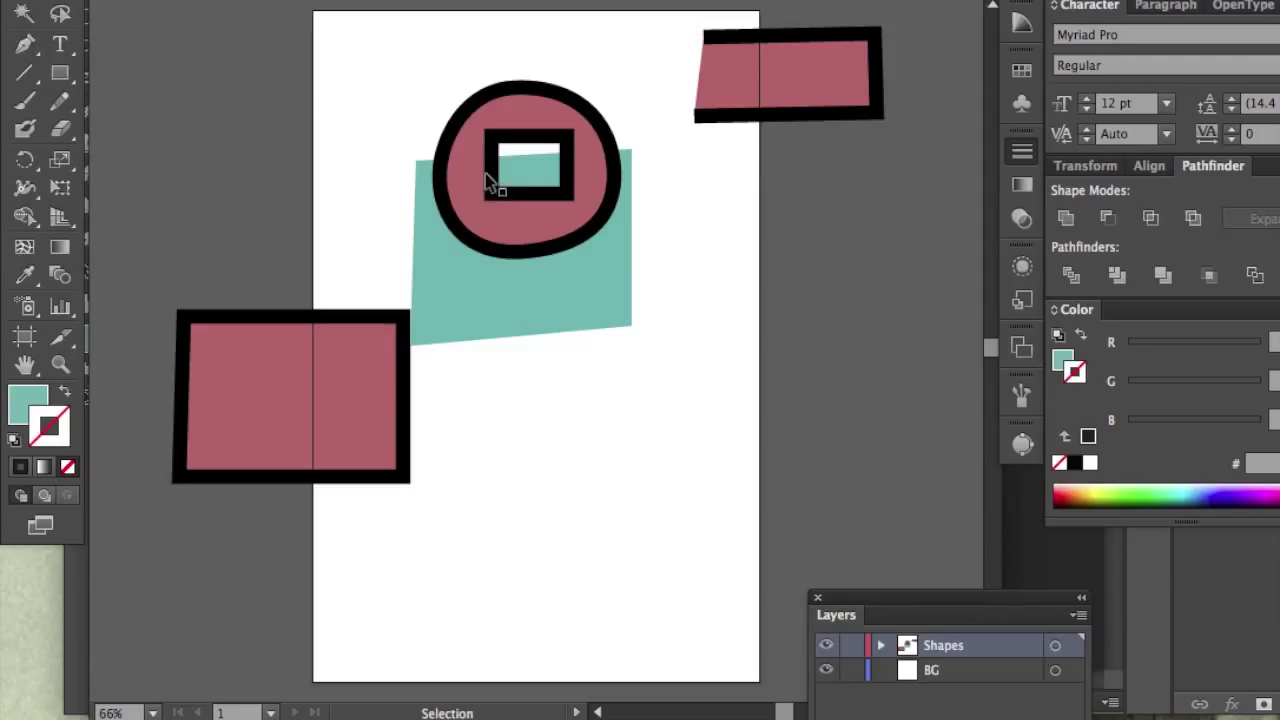
{"action": "left_click_drag", "start_coordinate": [320, 393], "coordinate": [206, 458]}
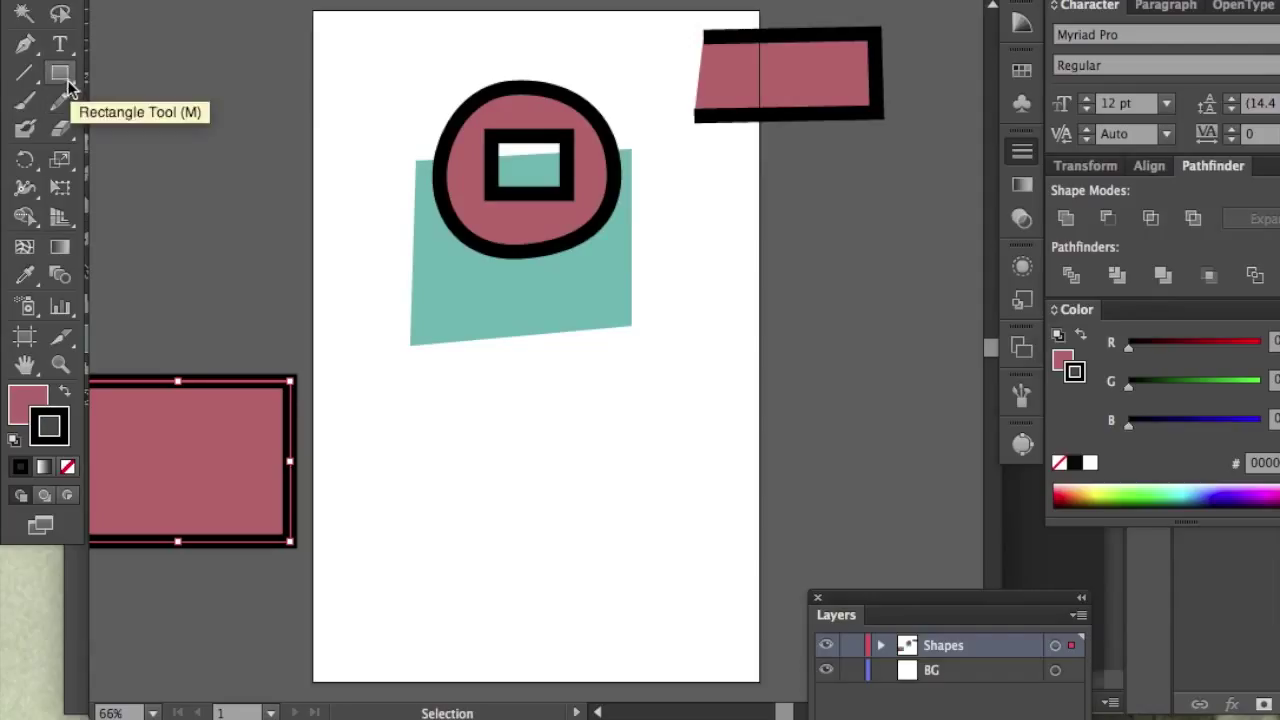
{"action": "left_click", "coordinate": [28, 47]}
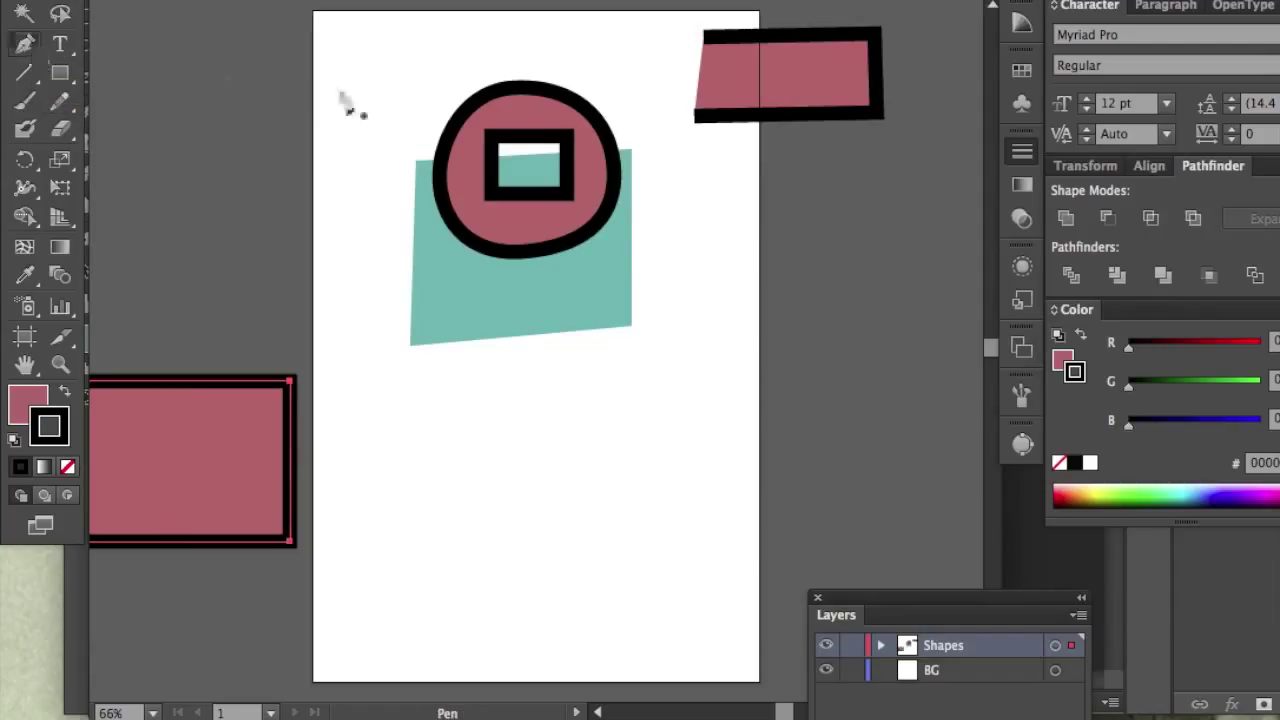
- Draw a 13-point zigzag Pen path around the circle and close it at the first anchor
{"action": "left_click", "coordinate": [513, 88]}
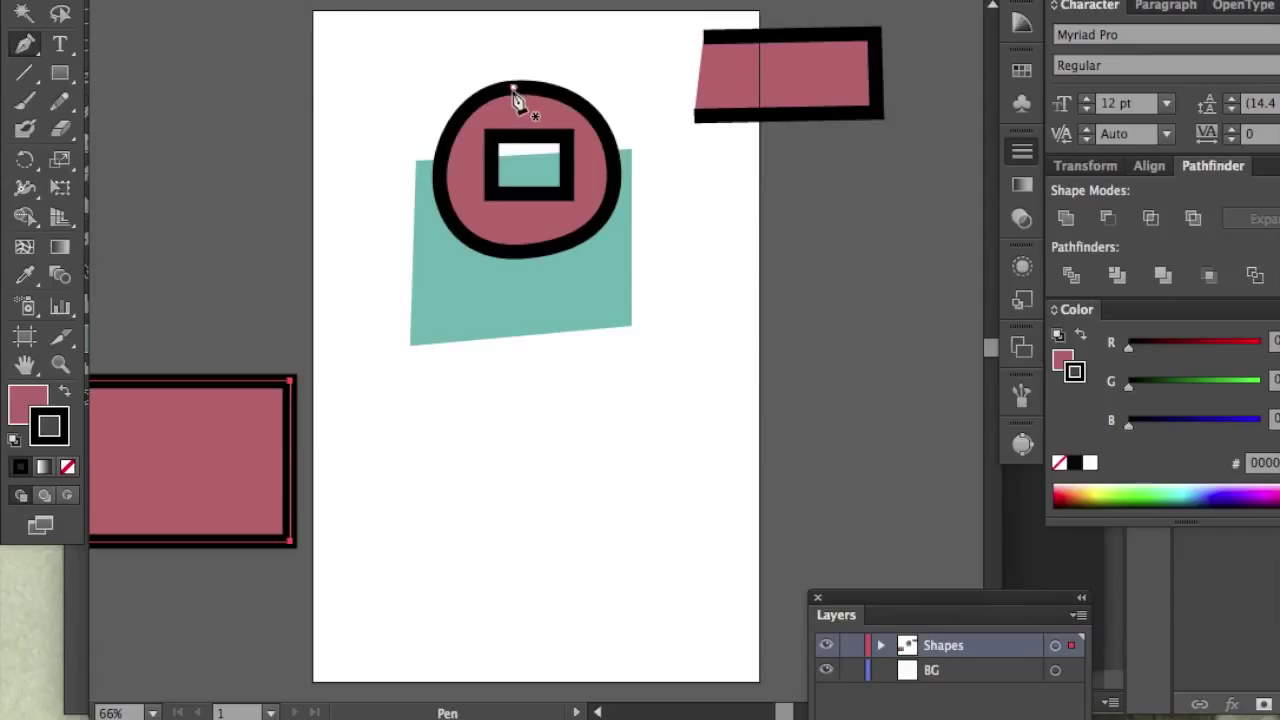
{"action": "left_click", "coordinate": [477, 142]}
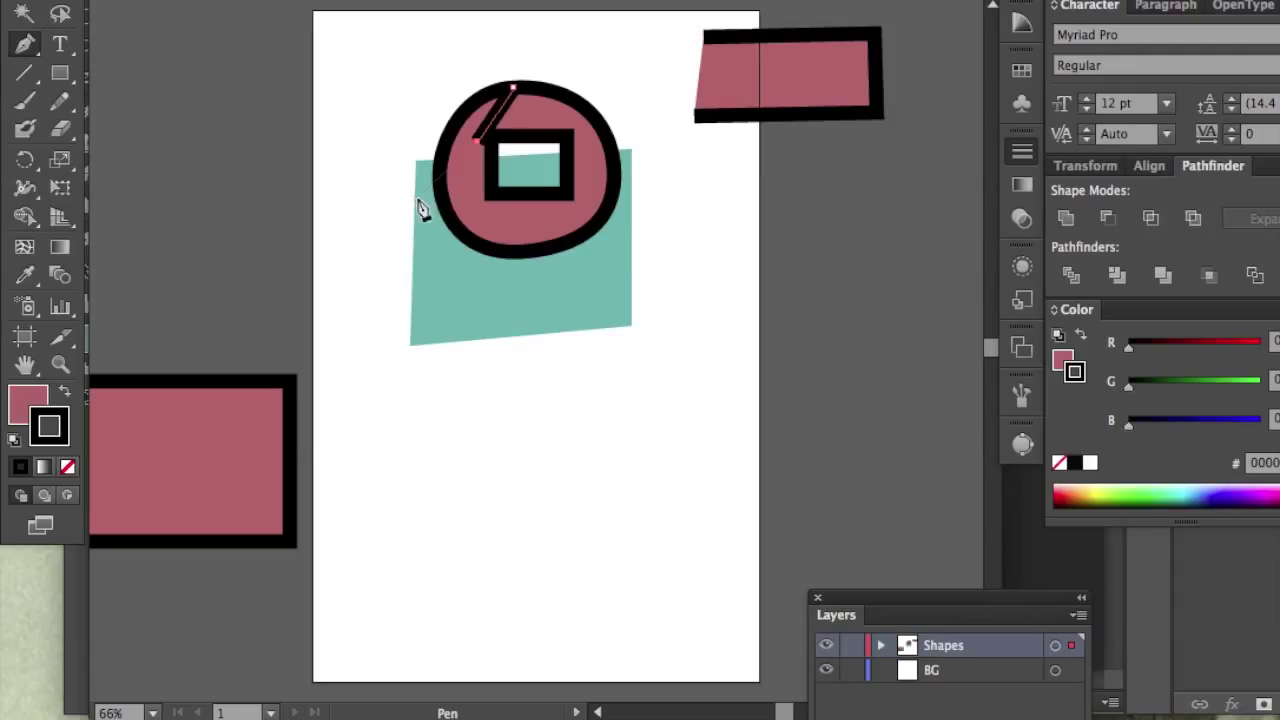
{"action": "left_click", "coordinate": [417, 198]}
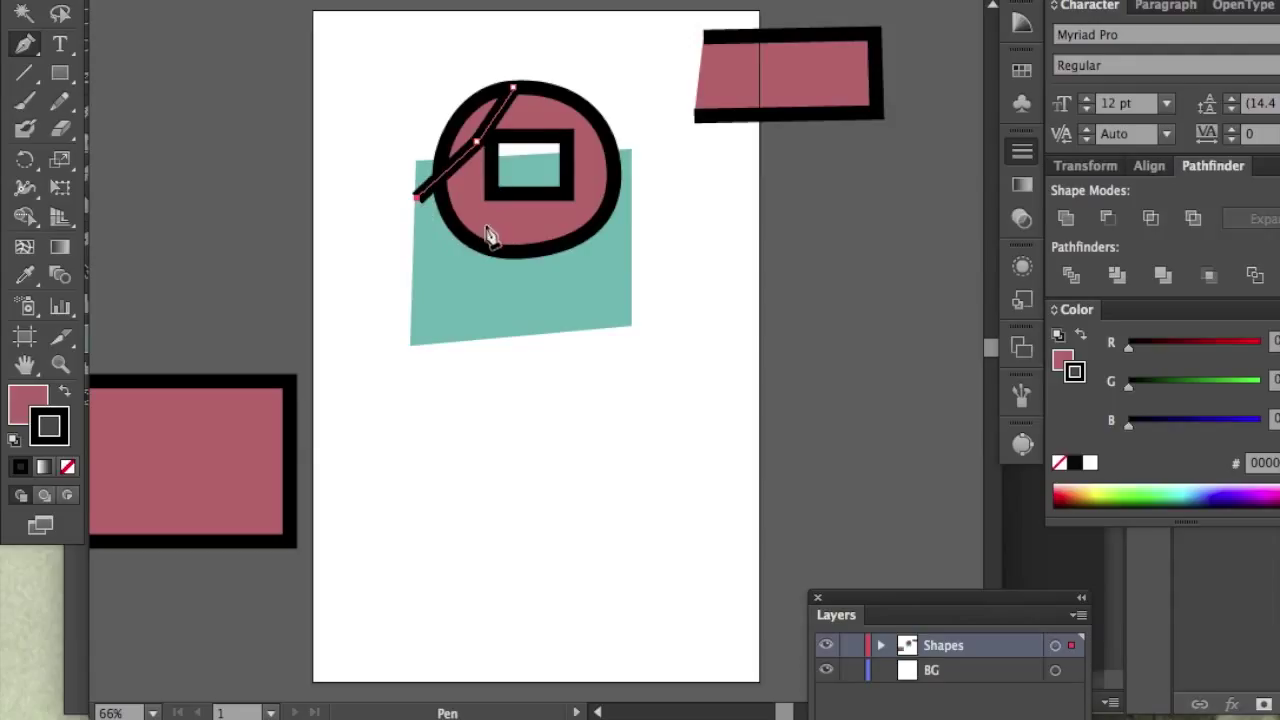
{"action": "left_click", "coordinate": [485, 228]}
{"action": "left_click", "coordinate": [436, 312]}
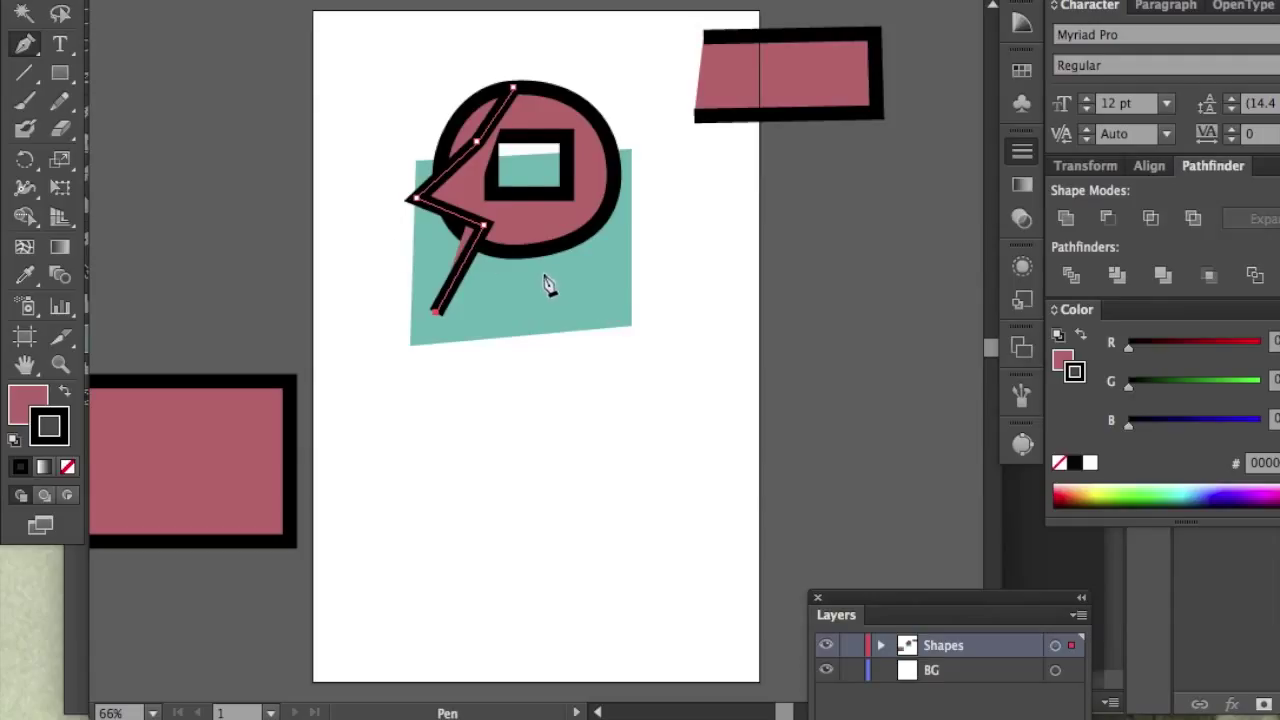
{"action": "left_click", "coordinate": [543, 272]}
{"action": "left_click", "coordinate": [612, 302]}
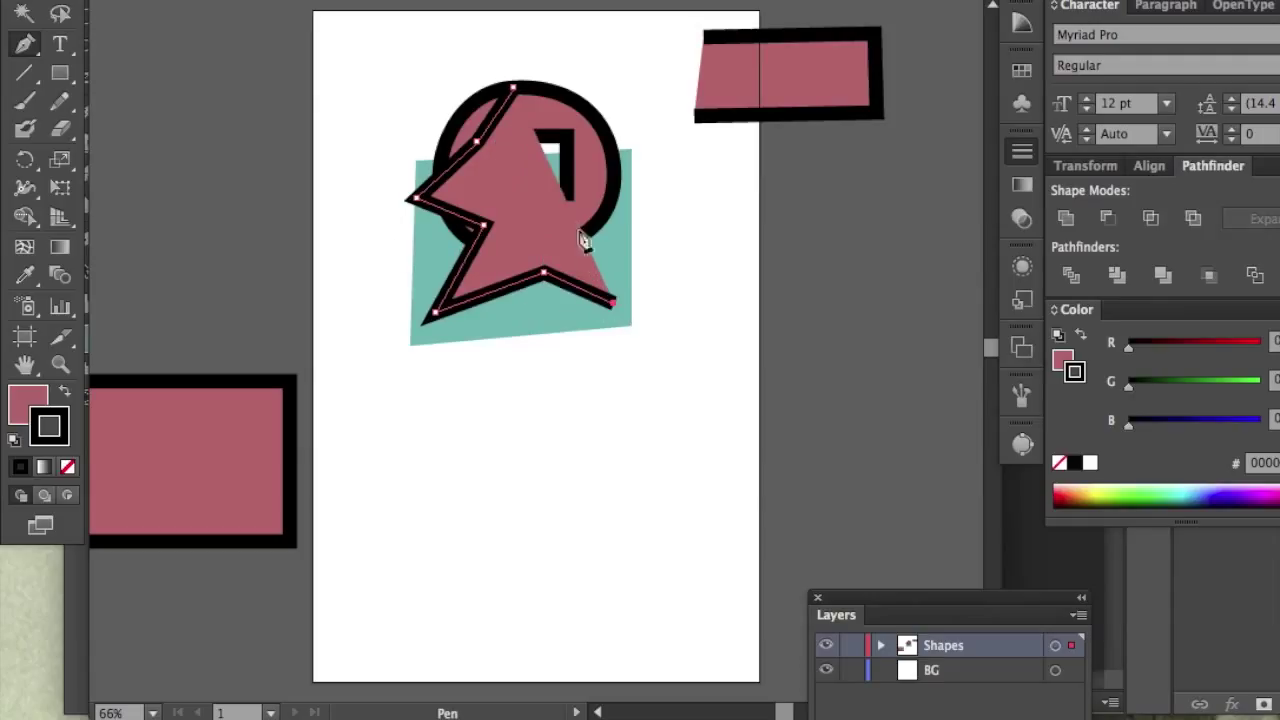
{"action": "left_click", "coordinate": [582, 234]}
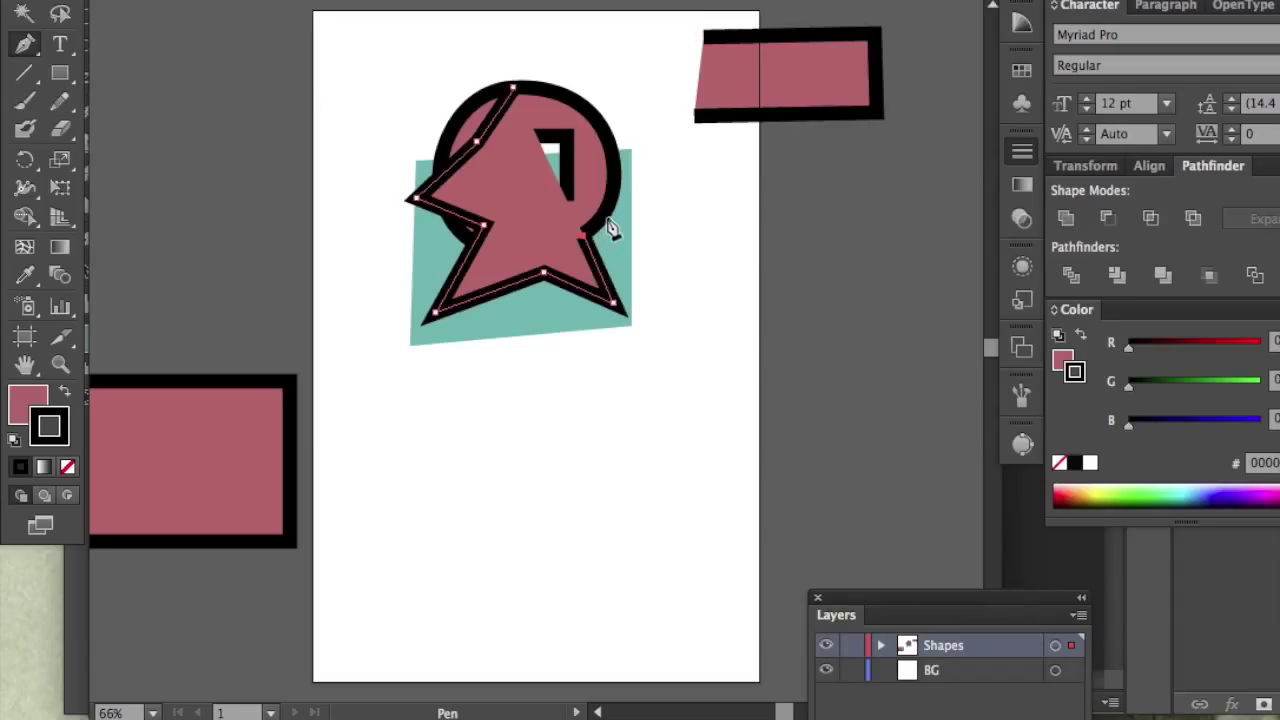
{"action": "left_click", "coordinate": [618, 187]}
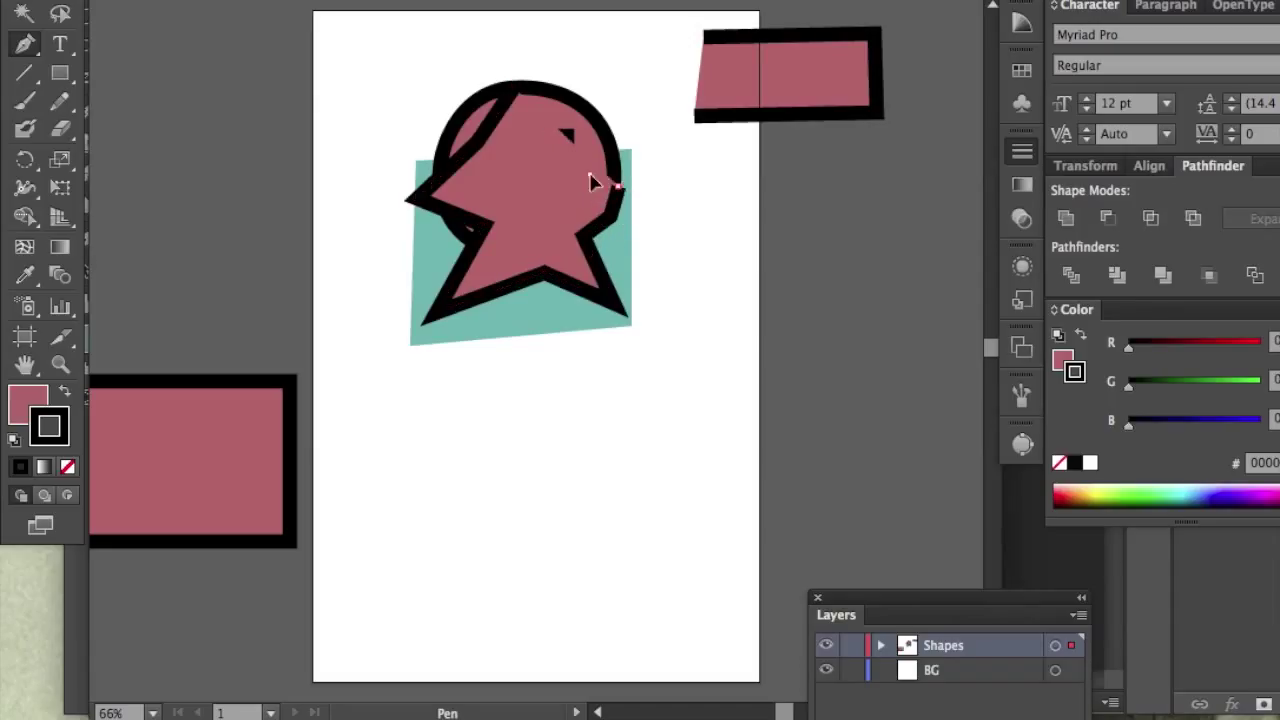
{"action": "left_click", "coordinate": [591, 176]}
{"action": "left_click", "coordinate": [601, 147]}
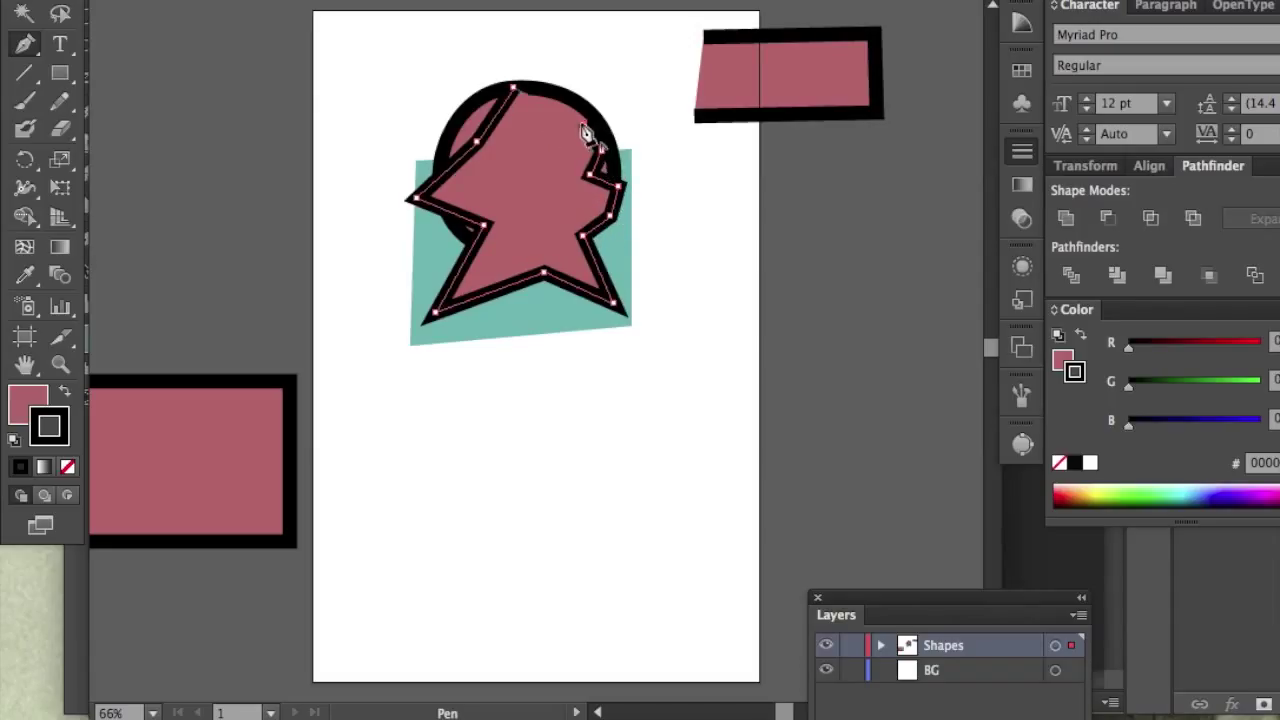
{"action": "left_click", "coordinate": [583, 122]}
{"action": "left_click", "coordinate": [536, 138]}
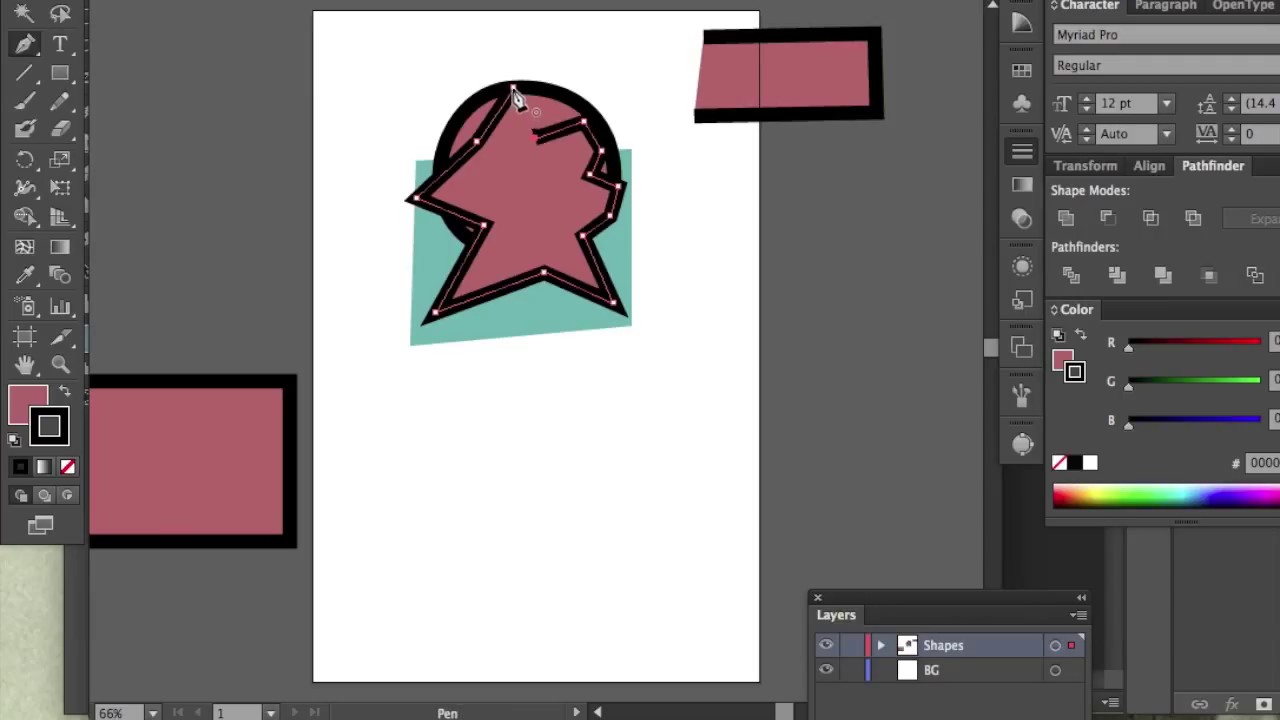
{"action": "left_click", "coordinate": [513, 90]}
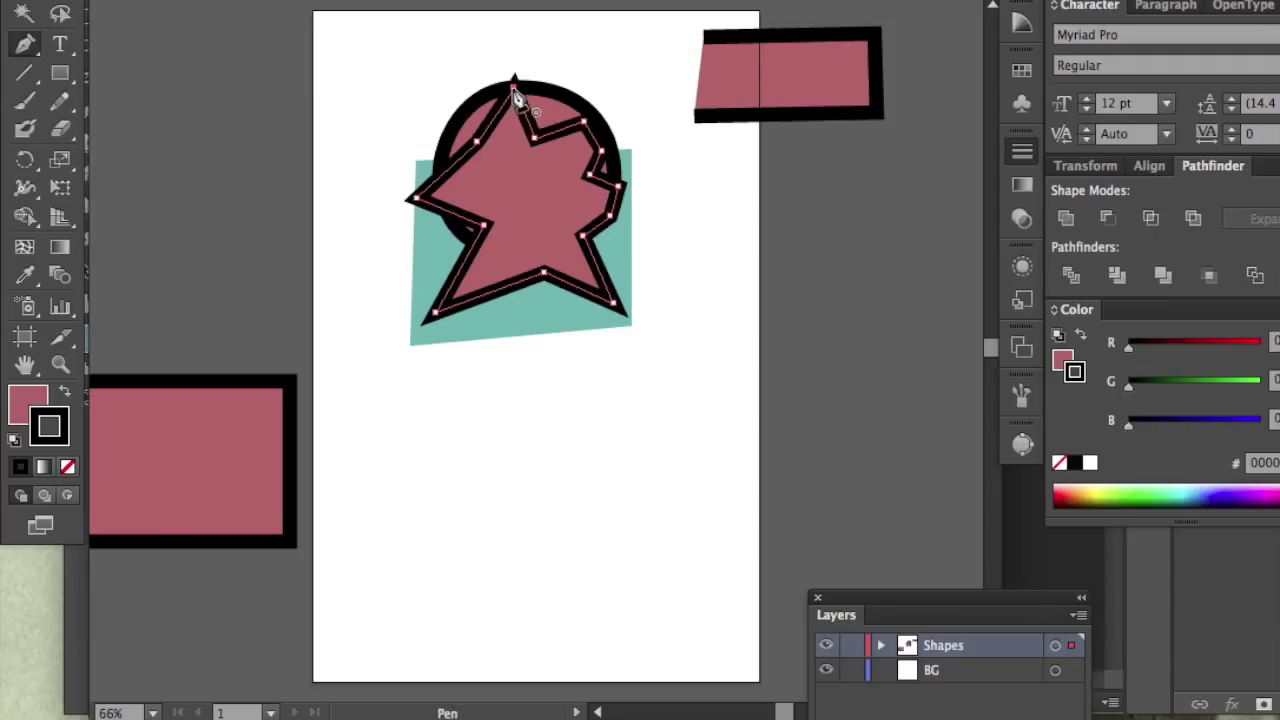
{"action": "left_click", "coordinate": [24, 13]}
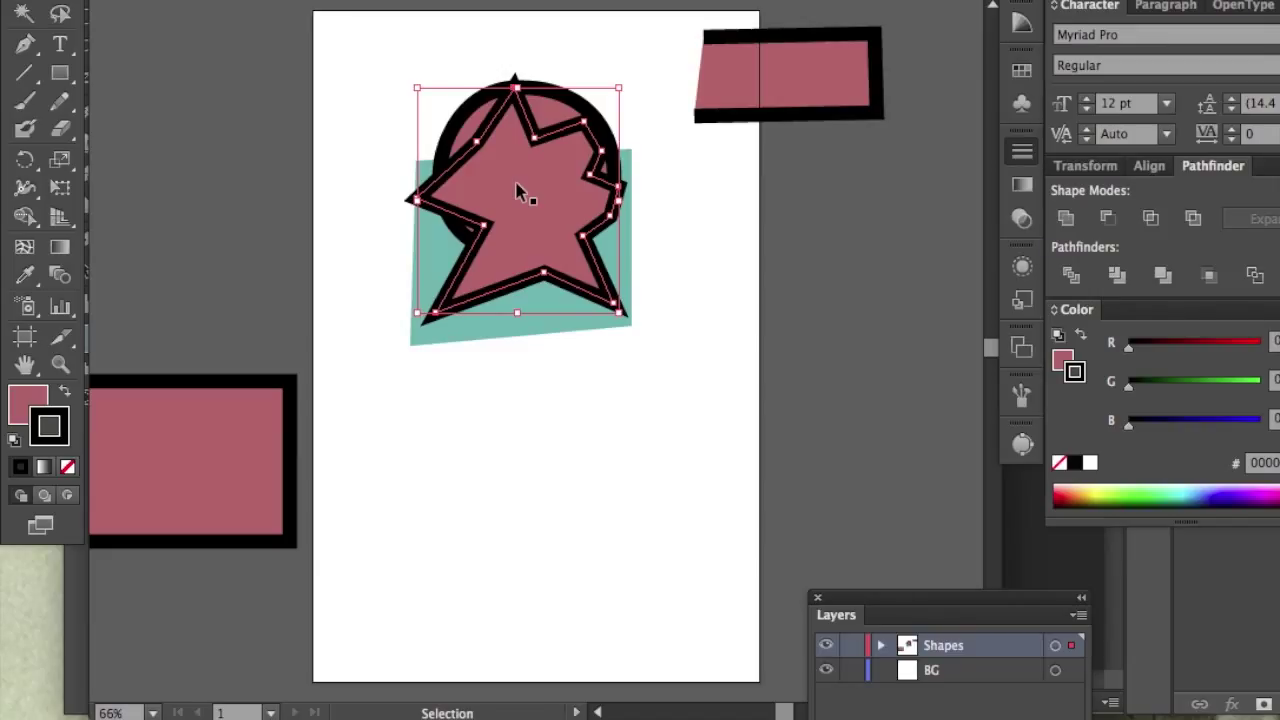
{"action": "left_click_drag", "start_coordinate": [646, 43], "coordinate": [347, 477]}
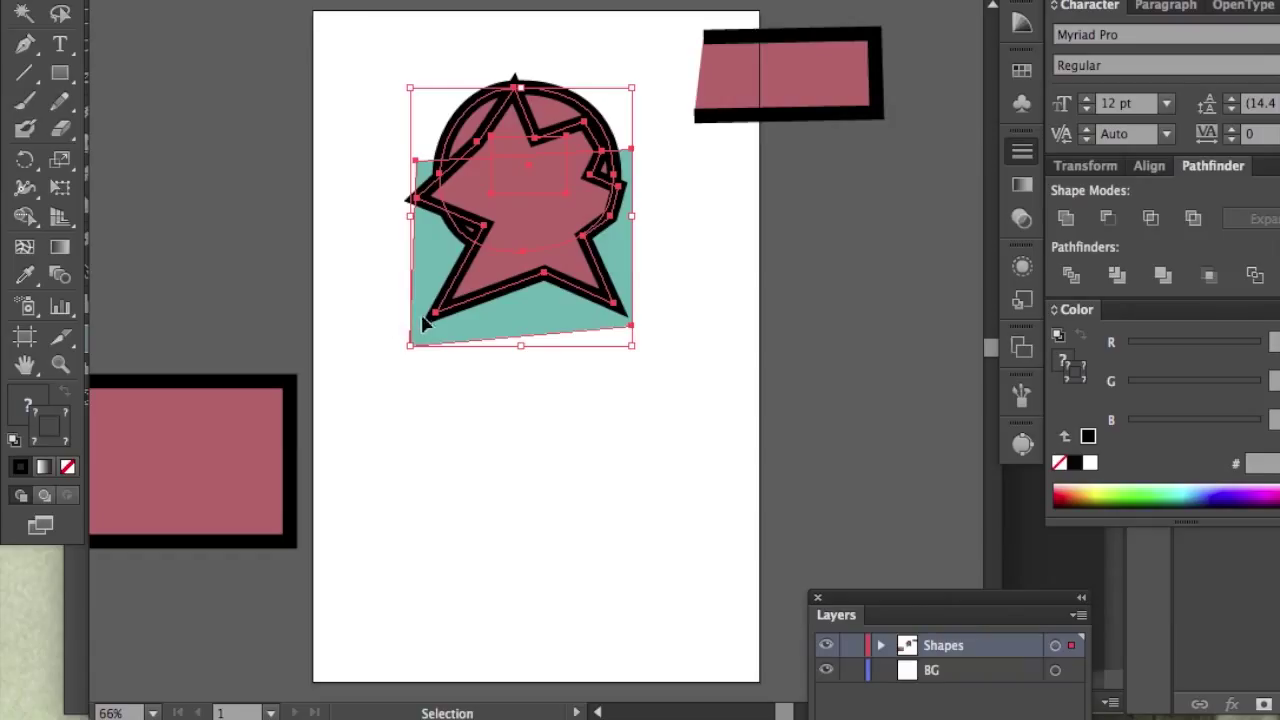
{"action": "left_click", "coordinate": [340, 33]}
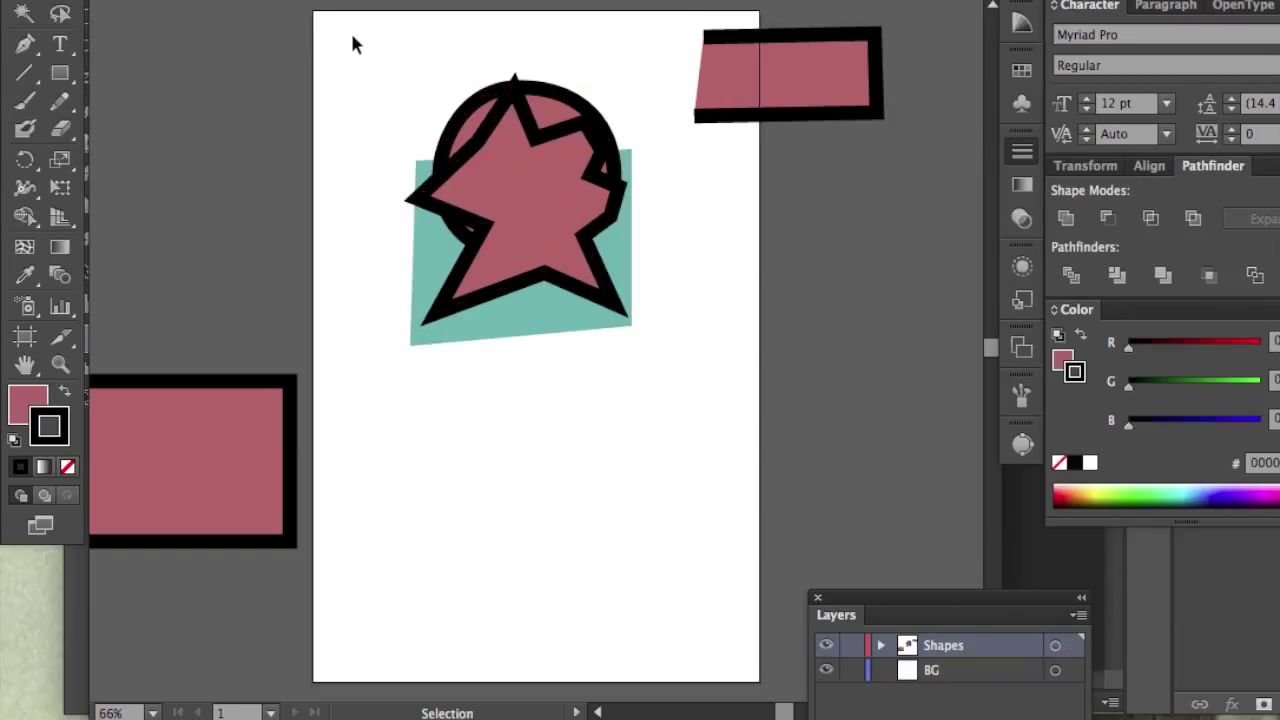
{"action": "left_click", "coordinate": [559, 134]}
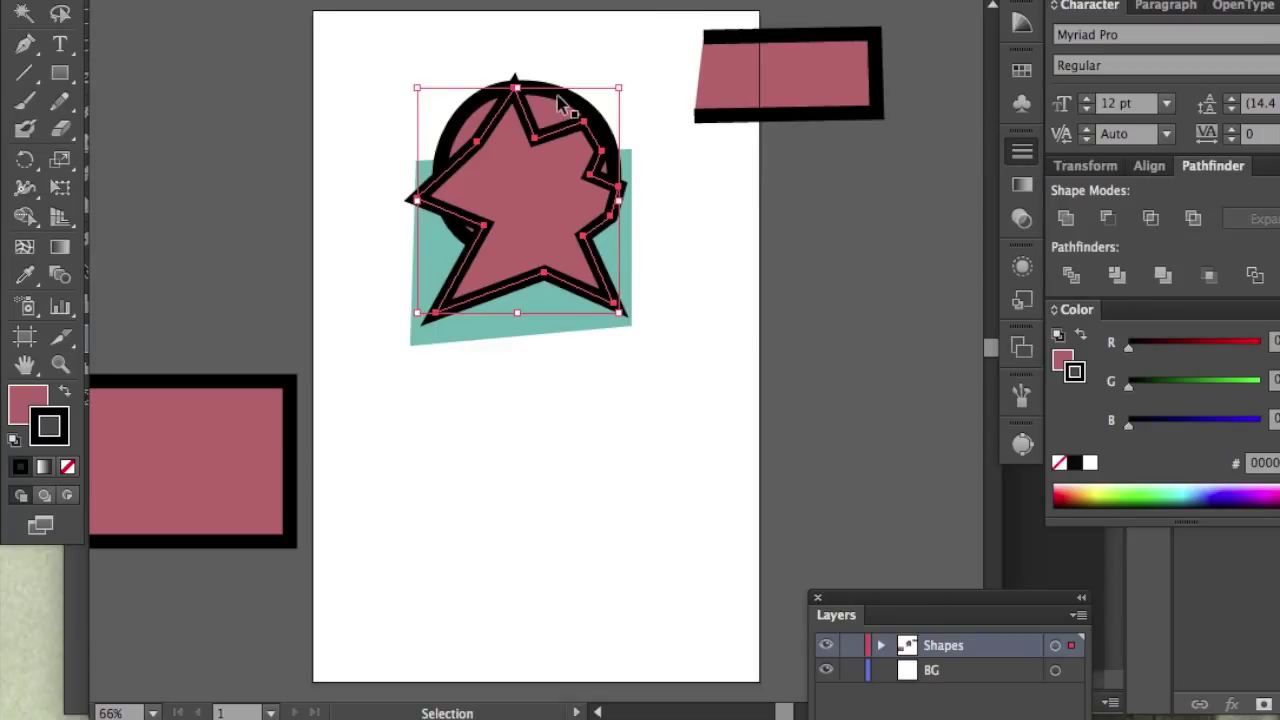
{"action": "left_click", "coordinate": [559, 101]}
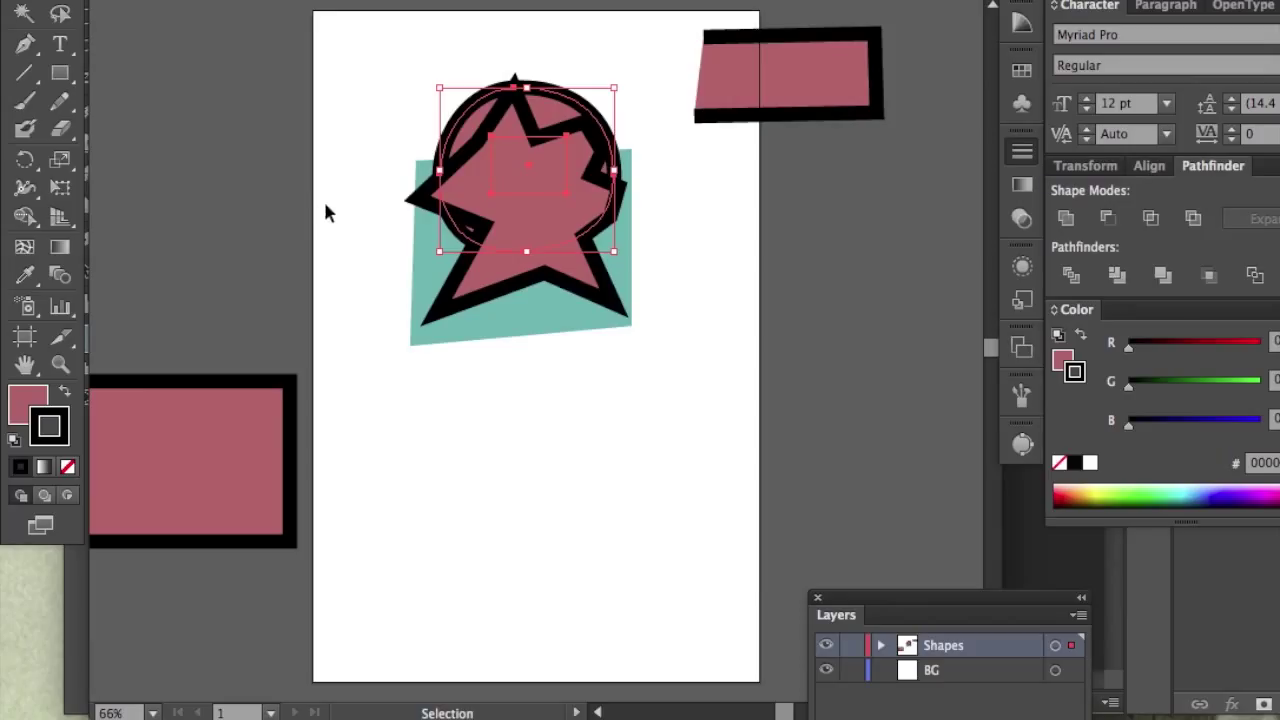
- Give the circle no stroke and a green fill, and nudge it slightly left
{"action": "left_click", "coordinate": [67, 466]}
{"action": "double_click", "coordinate": [32, 404]}
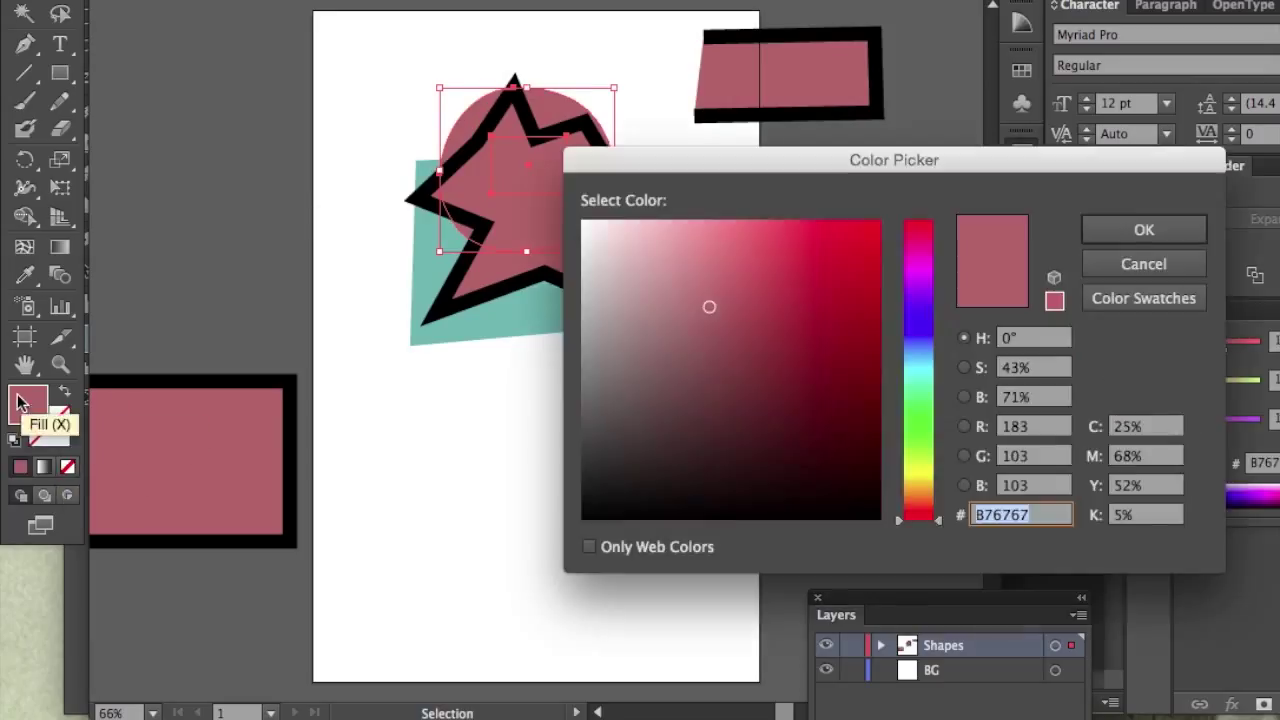
{"action": "left_click", "coordinate": [922, 428]}
{"action": "left_click", "coordinate": [1158, 229]}
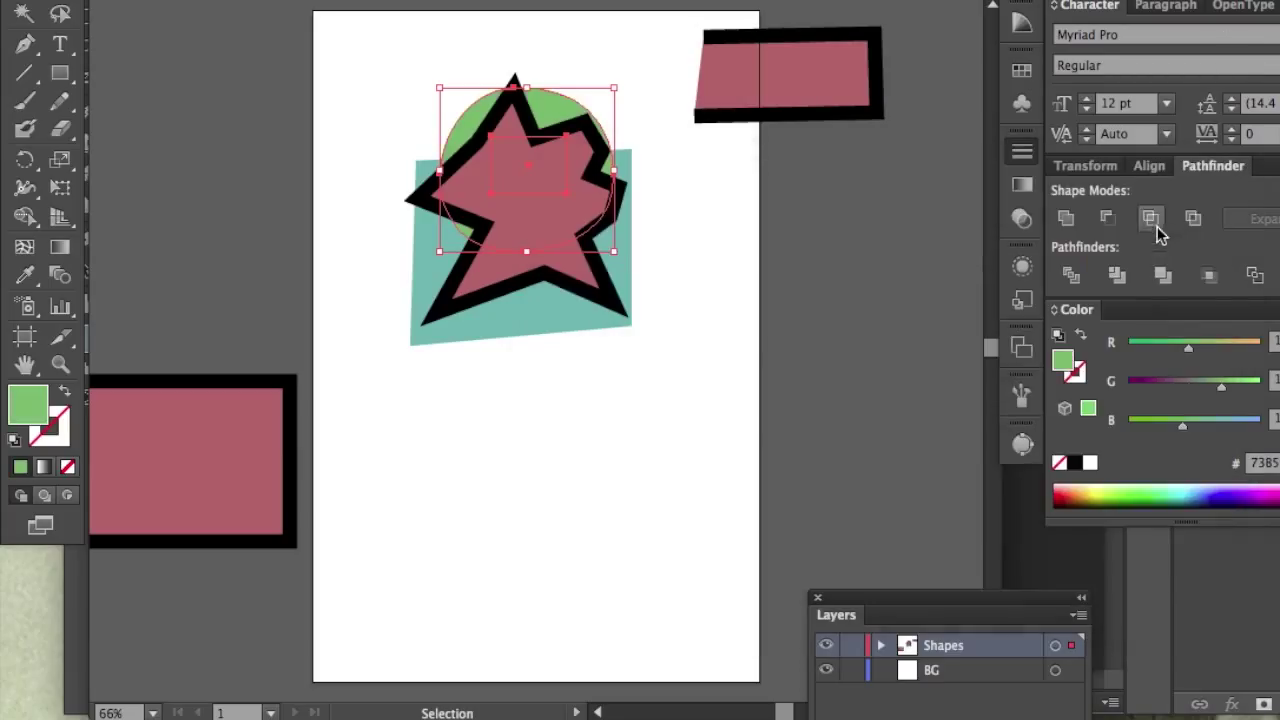
{"action": "left_click", "coordinate": [686, 224]}
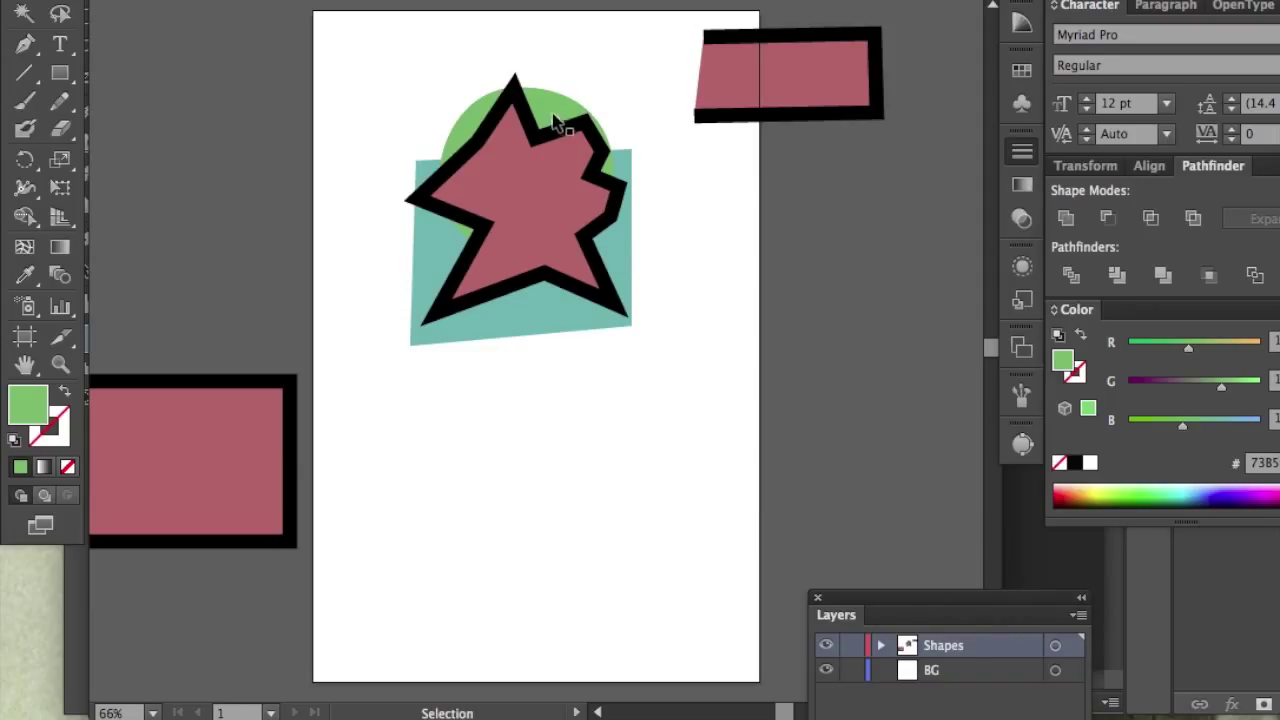
{"action": "left_click_drag", "start_coordinate": [560, 123], "coordinate": [541, 130]}
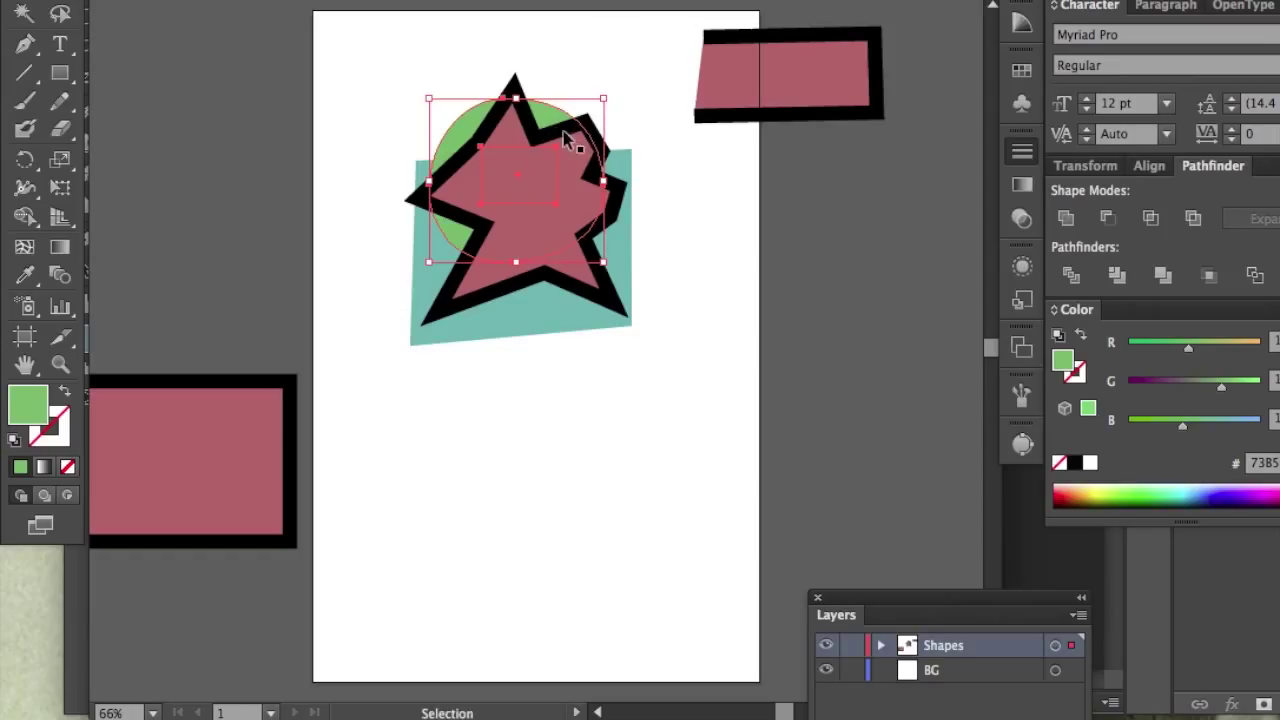
- Select the star, circle and teal shape together and make a clipping mask
{"action": "left_click_drag", "start_coordinate": [631, 47], "coordinate": [391, 468]}
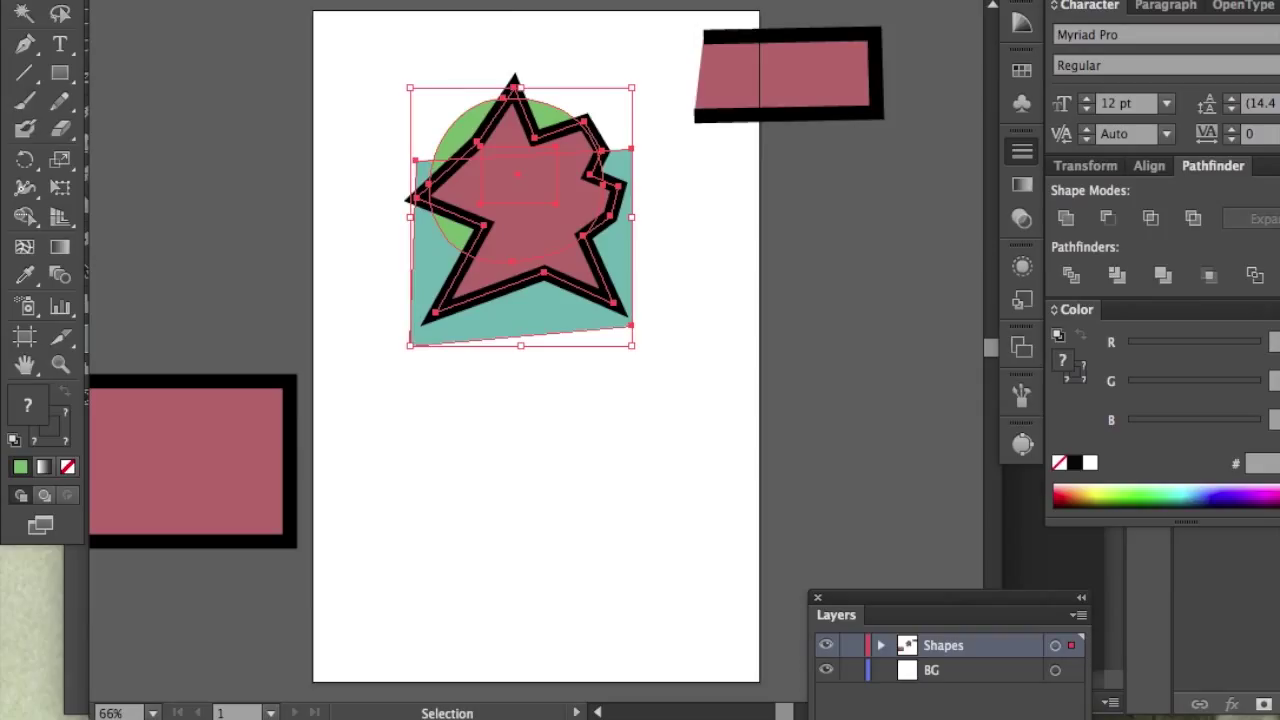
{"action": "left_click", "coordinate": [290, 0]}
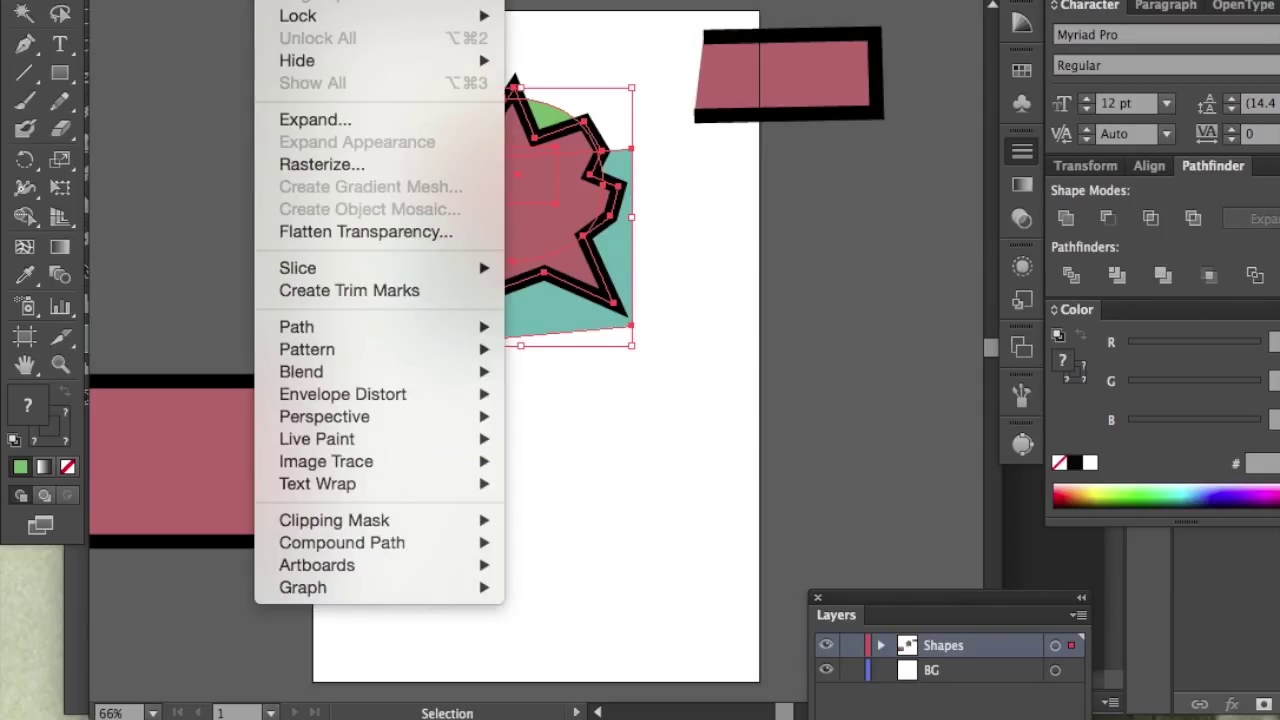
{"action": "mouse_move", "coordinate": [434, 520]}
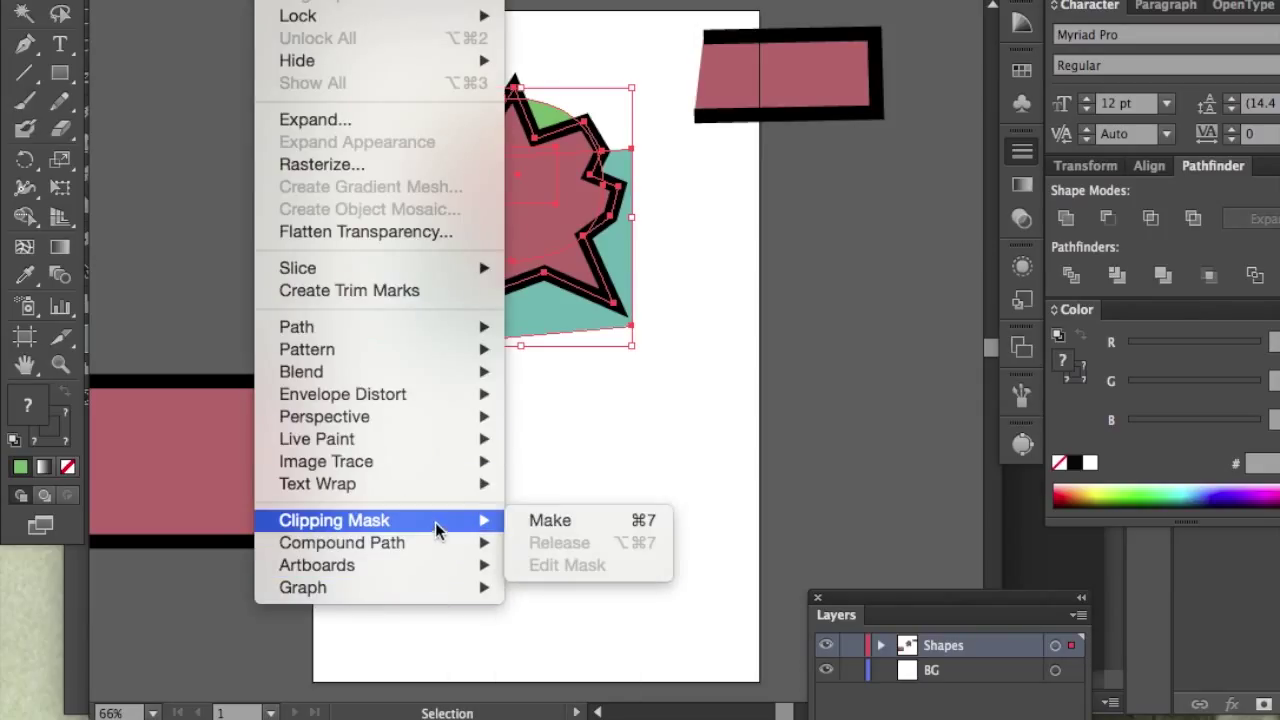
{"action": "left_click", "coordinate": [560, 520]}
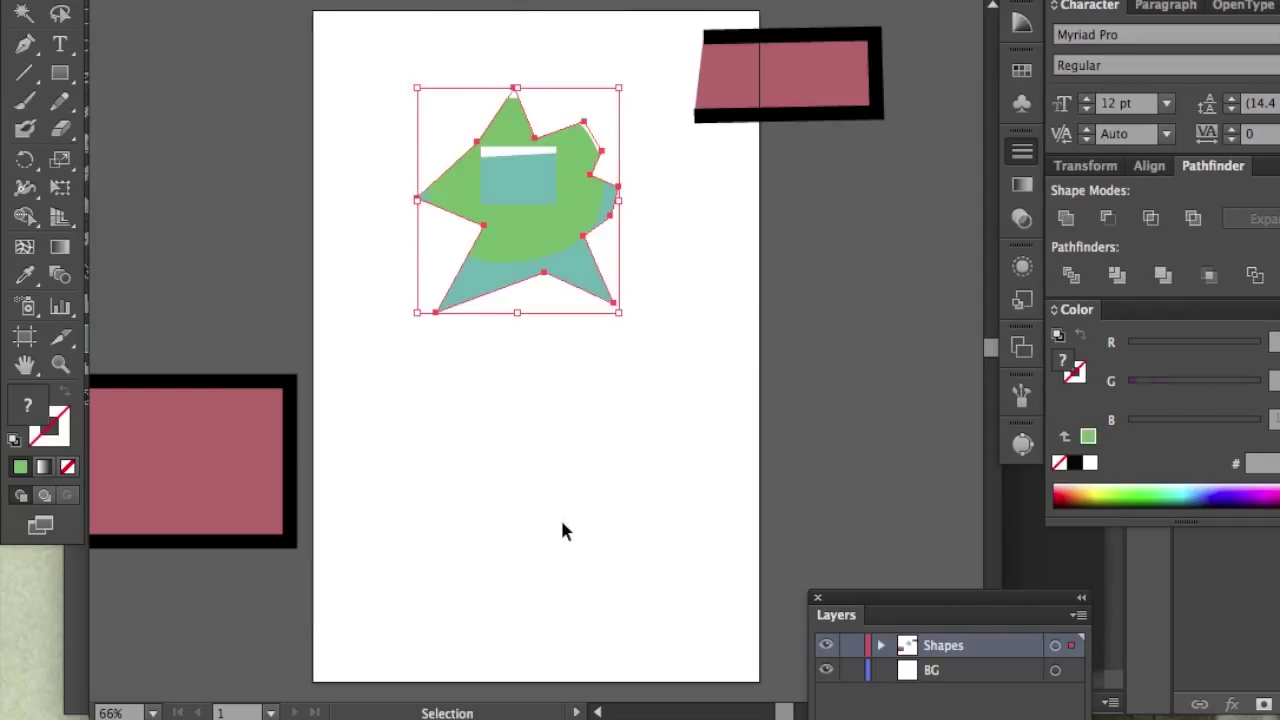
{"action": "left_click", "coordinate": [560, 531]}
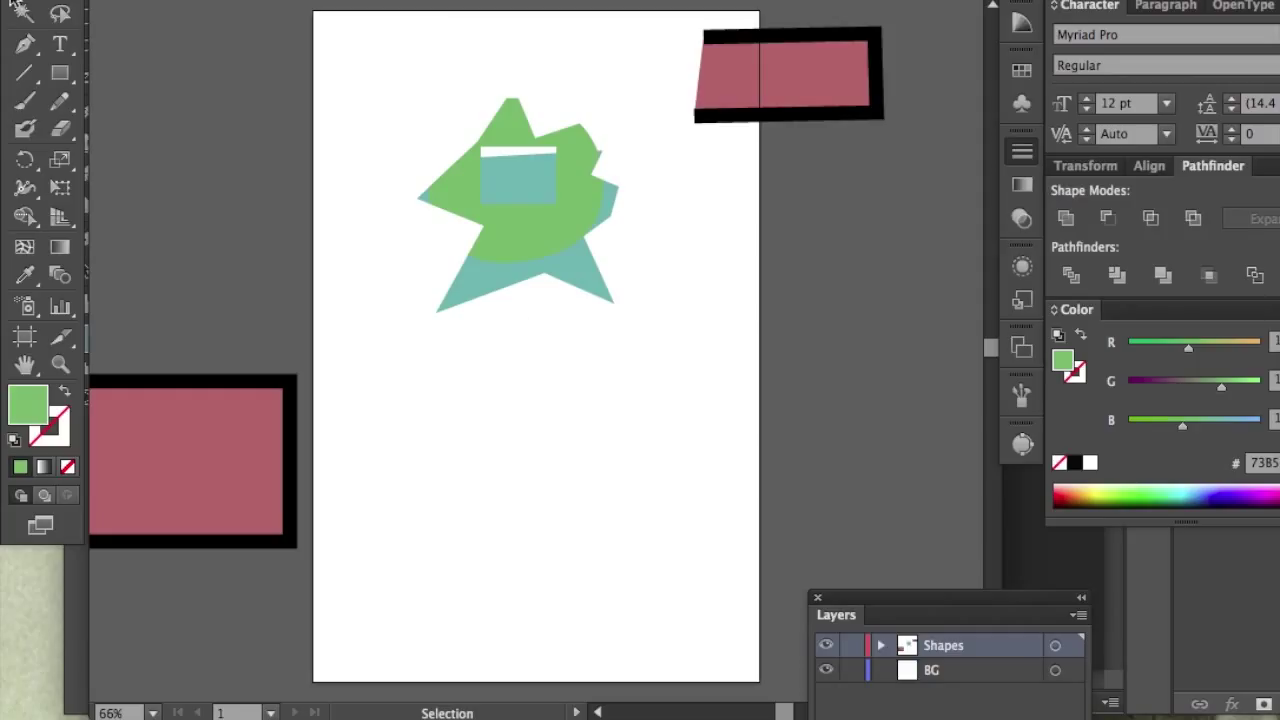
{"action": "key", "text": "a"}
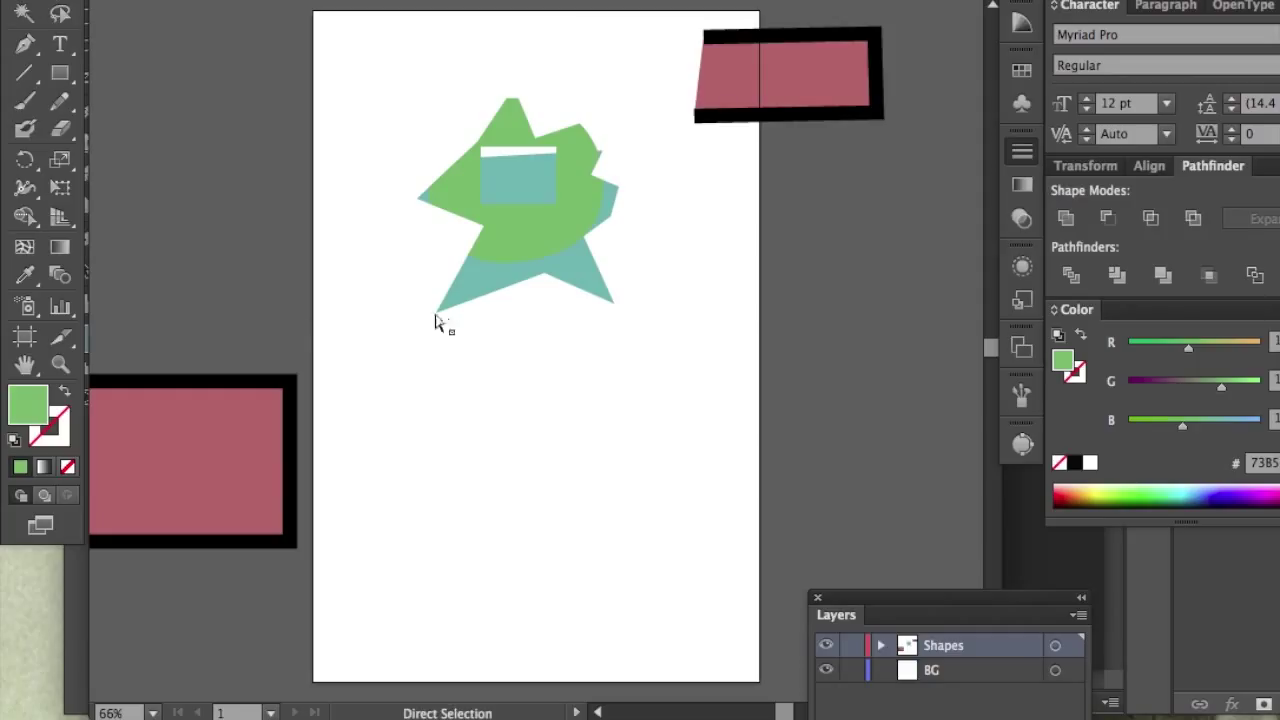
- Drag the clipping outline's lower-left, left and top anchors outward to enlarge the mask
{"action": "left_click_drag", "start_coordinate": [437, 310], "coordinate": [377, 338]}
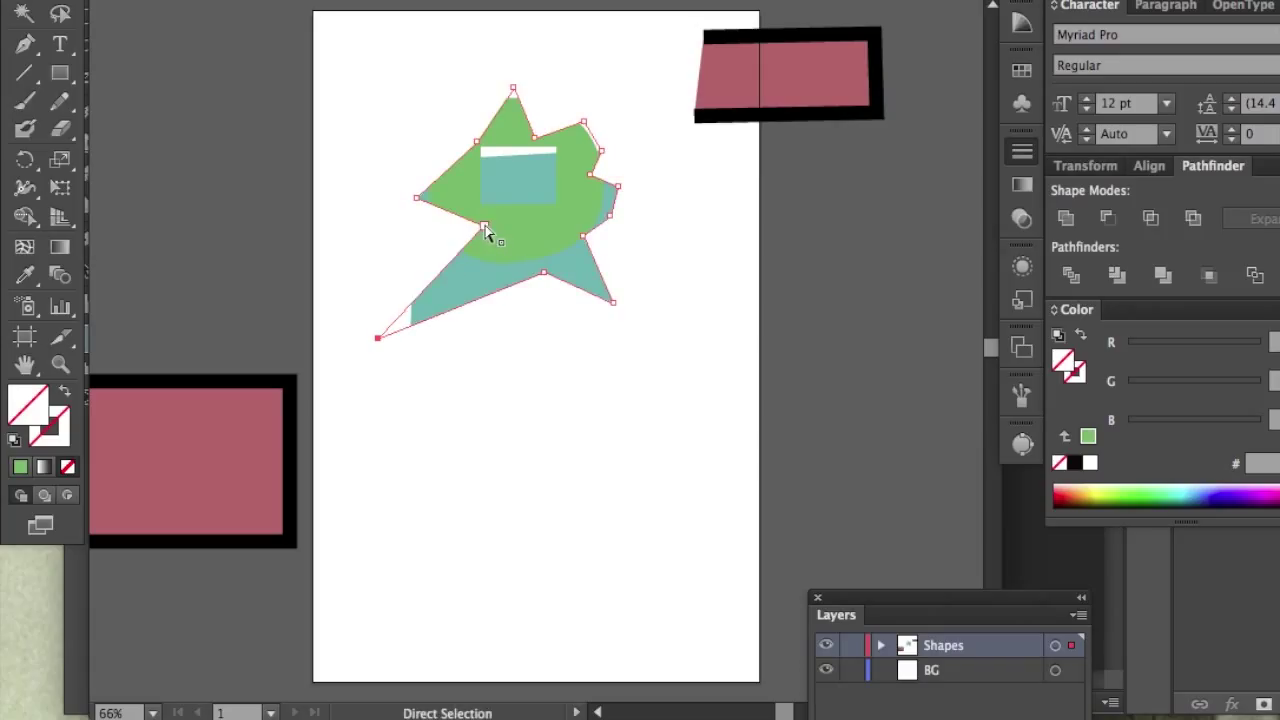
{"action": "left_click_drag", "start_coordinate": [484, 226], "coordinate": [390, 257]}
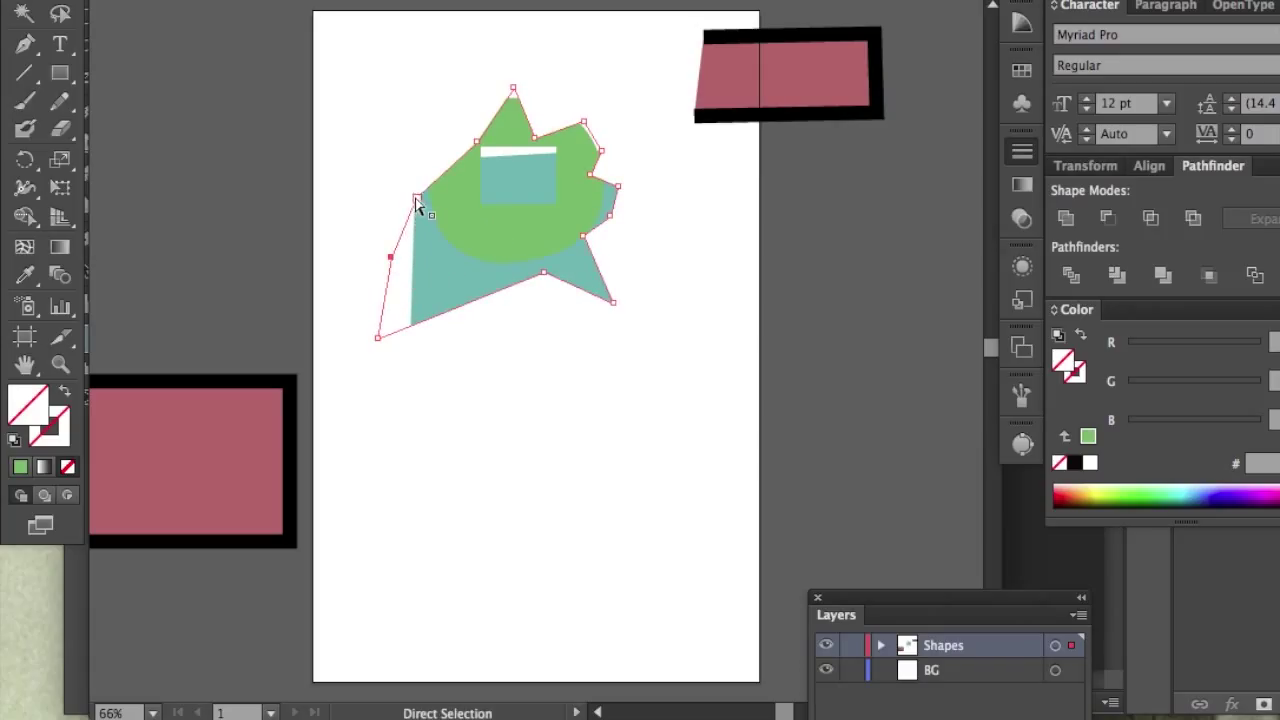
{"action": "left_click_drag", "start_coordinate": [415, 199], "coordinate": [348, 97]}
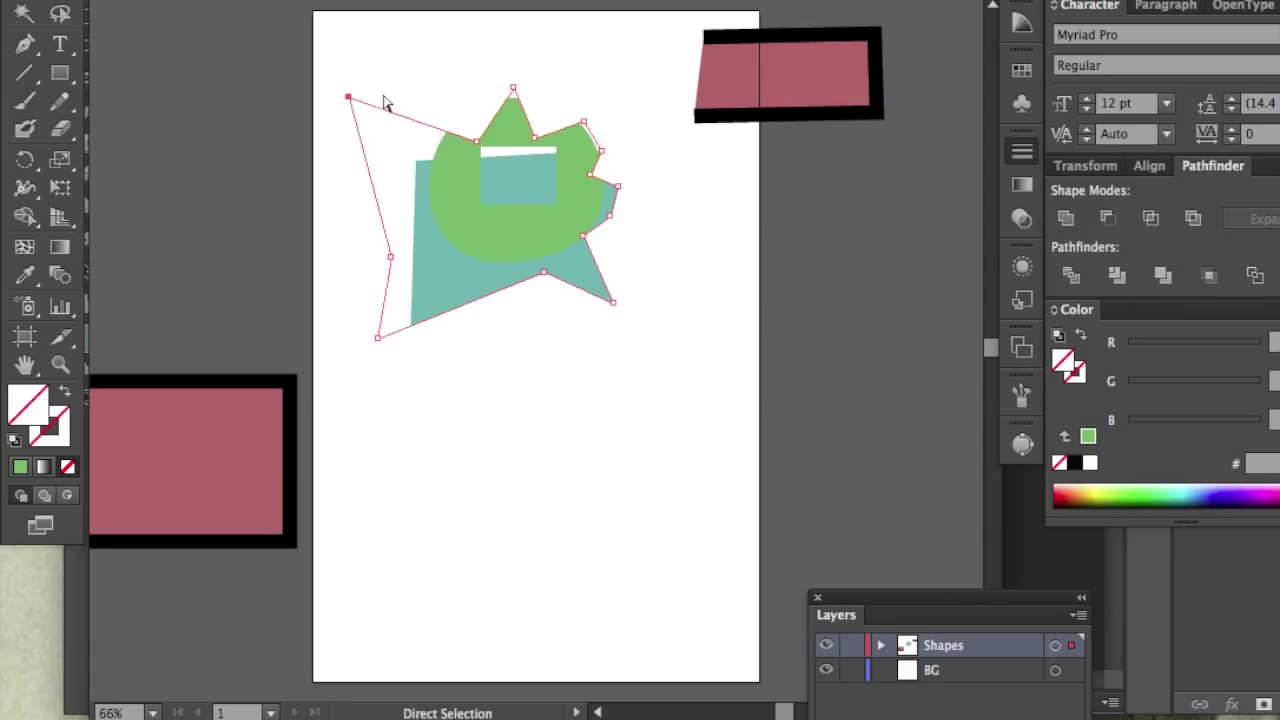
{"action": "left_click_drag", "start_coordinate": [480, 146], "coordinate": [460, 80]}
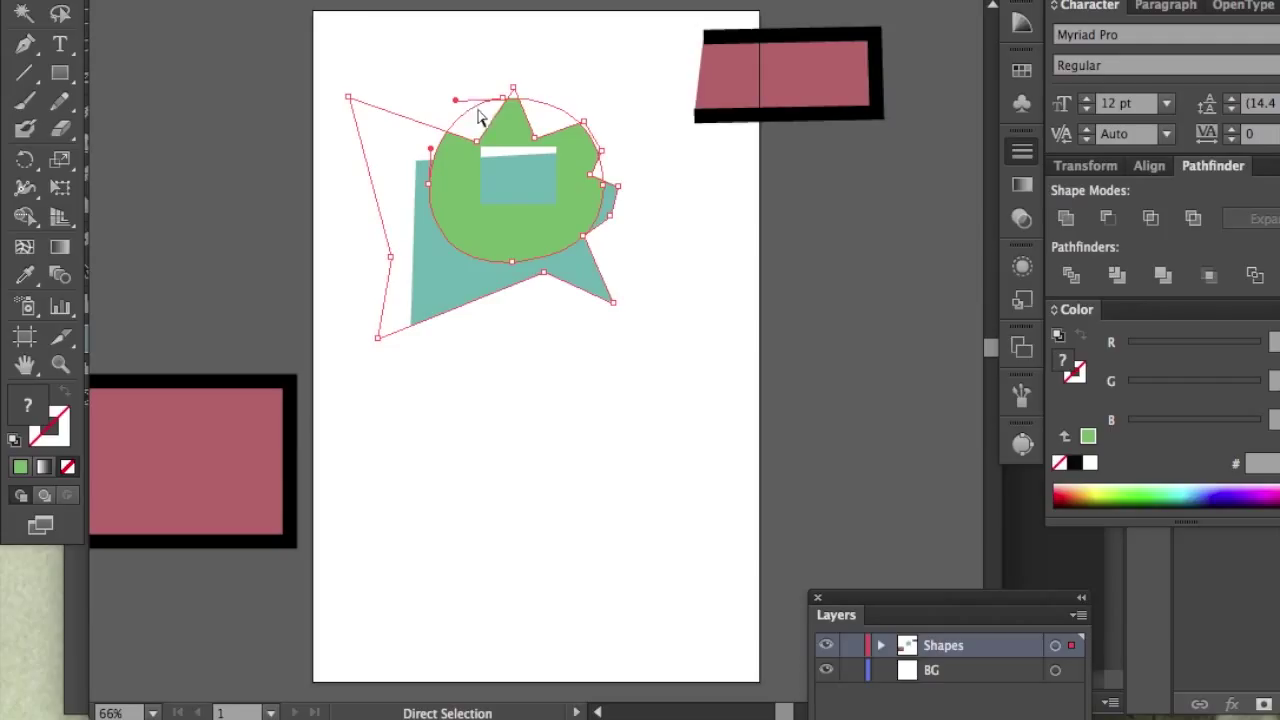
{"action": "left_click_drag", "start_coordinate": [486, 146], "coordinate": [467, 75]}
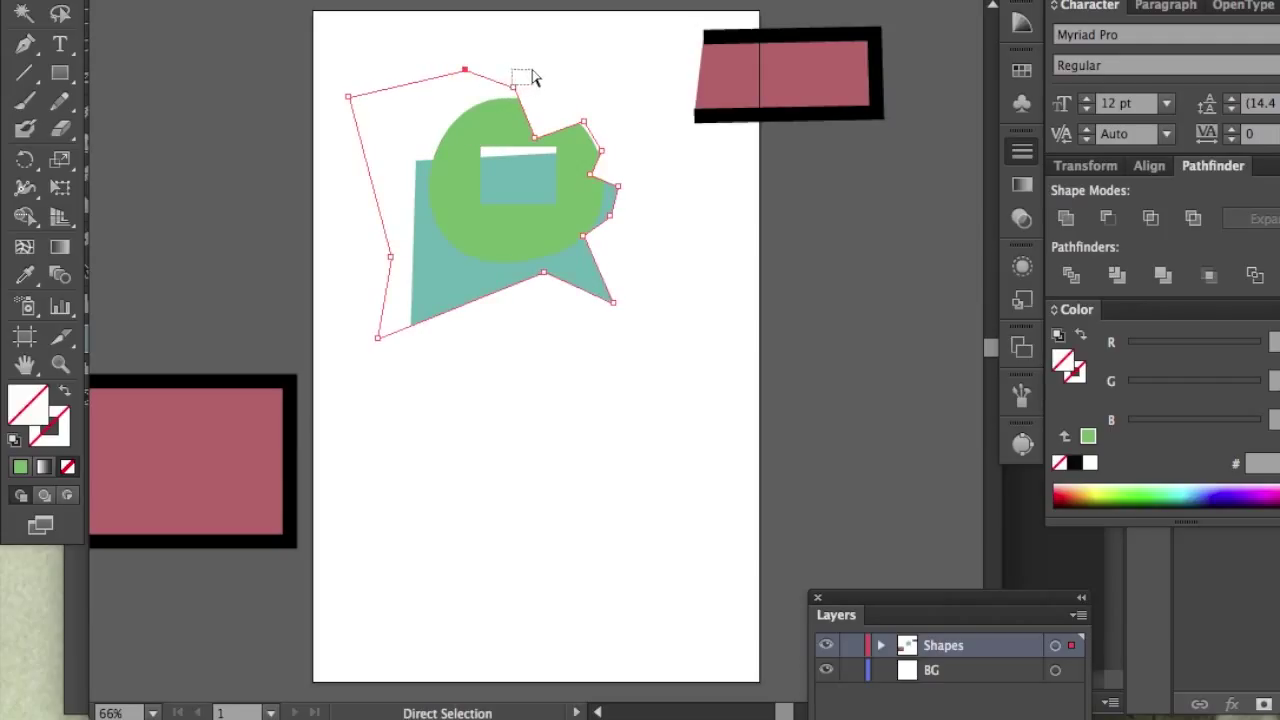
{"action": "left_click", "coordinate": [542, 92]}
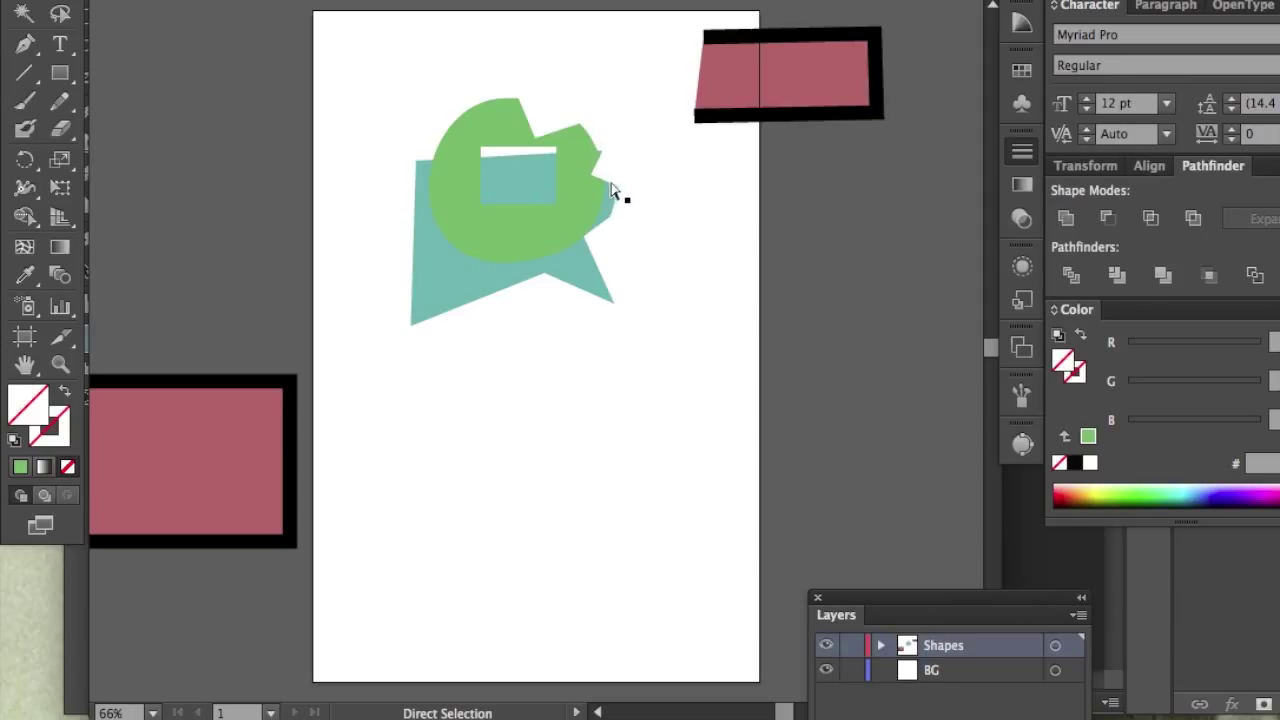
- Pull the right and lower anchors outward and drag the top anchor down into a V notch
{"action": "left_click_drag", "start_coordinate": [616, 193], "coordinate": [692, 184]}
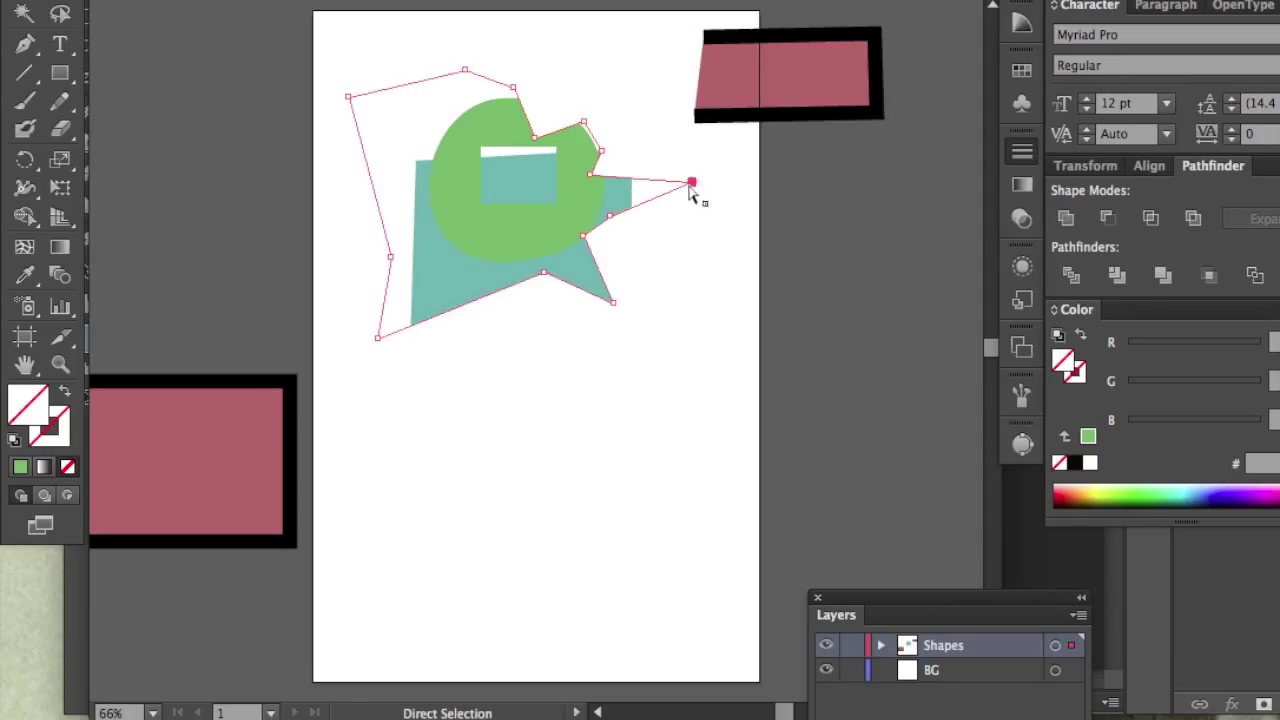
{"action": "left_click_drag", "start_coordinate": [610, 222], "coordinate": [673, 255]}
{"action": "left_click_drag", "start_coordinate": [584, 239], "coordinate": [616, 260]}
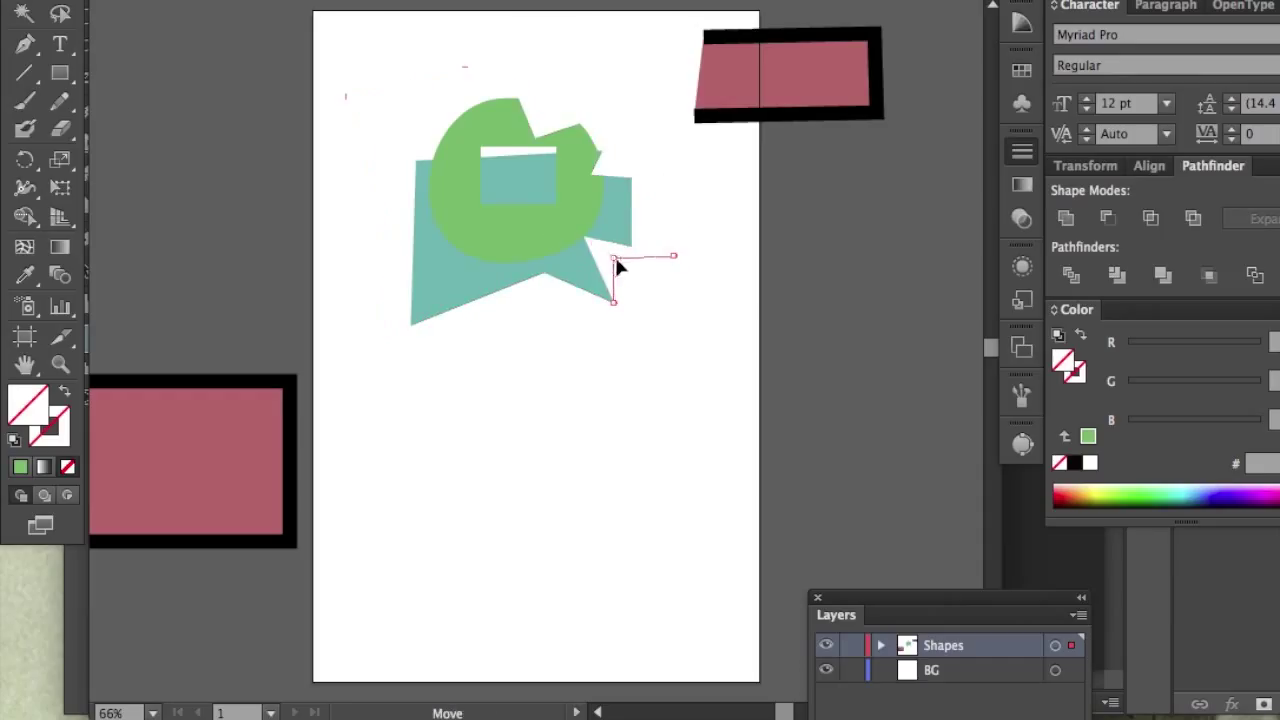
{"action": "left_click_drag", "start_coordinate": [651, 312], "coordinate": [597, 420]}
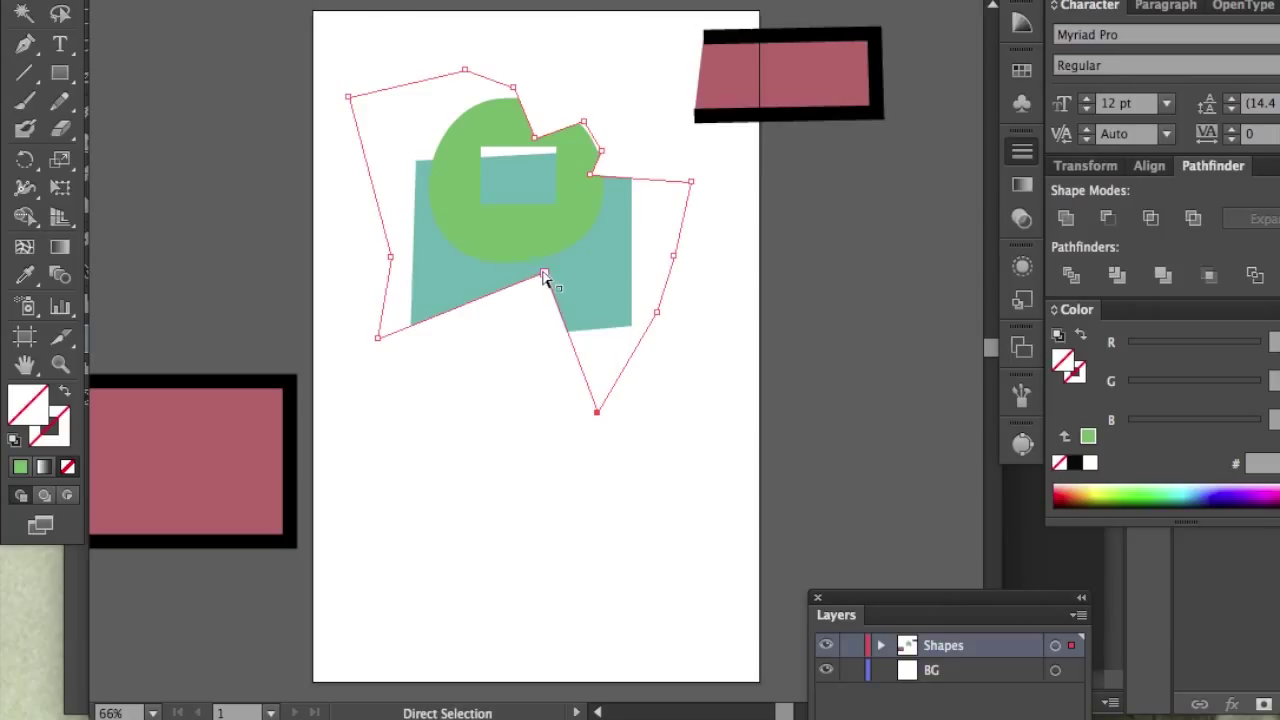
{"action": "left_click_drag", "start_coordinate": [545, 274], "coordinate": [460, 483]}
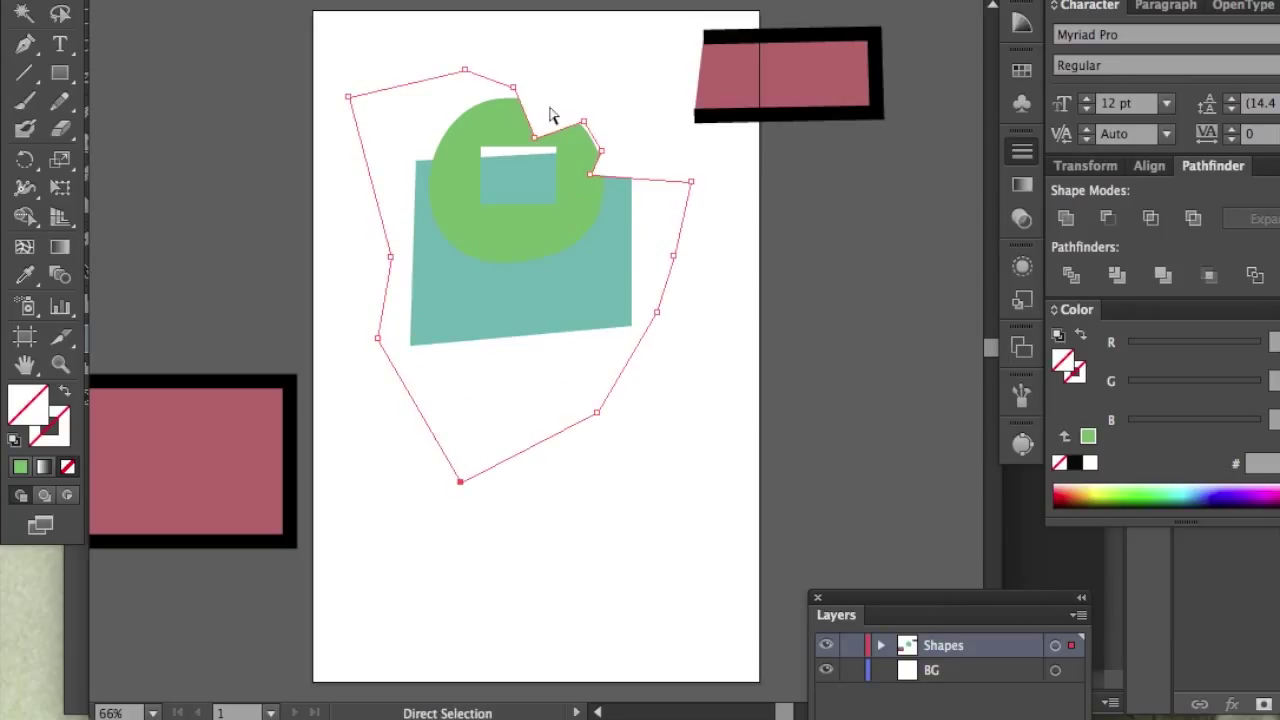
{"action": "left_click_drag", "start_coordinate": [537, 136], "coordinate": [550, 58]}
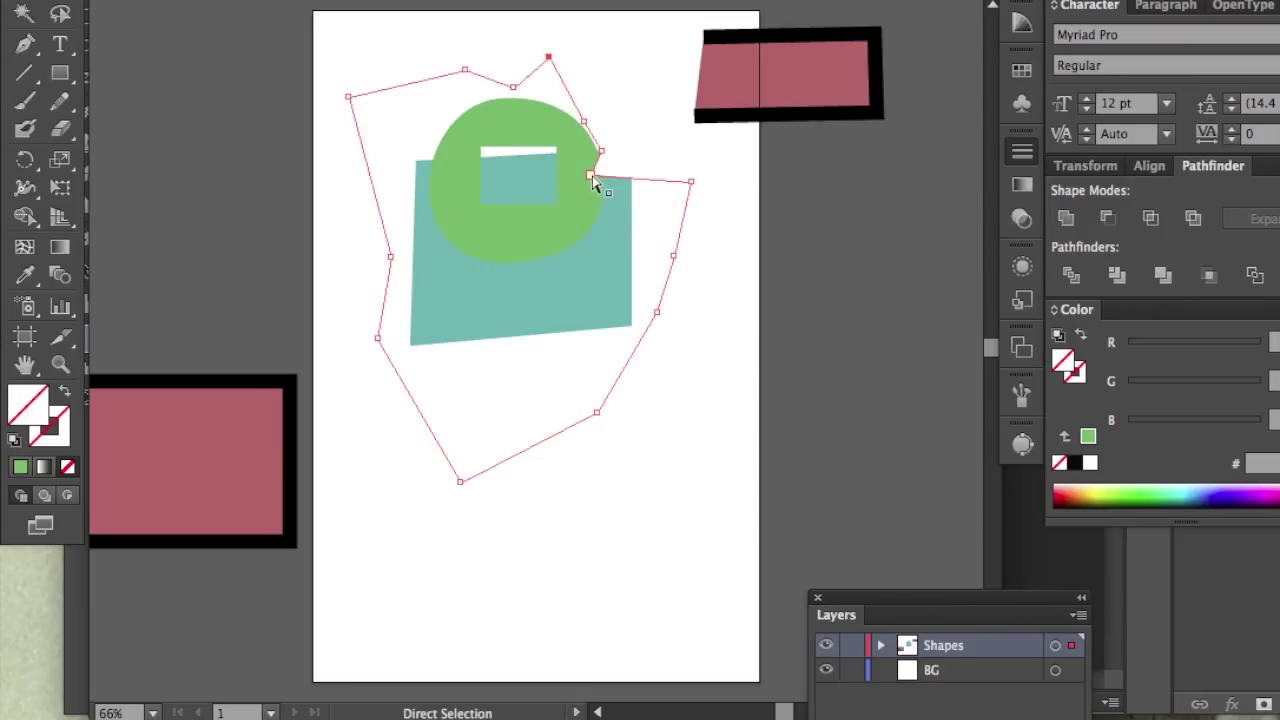
{"action": "left_click_drag", "start_coordinate": [595, 178], "coordinate": [681, 130]}
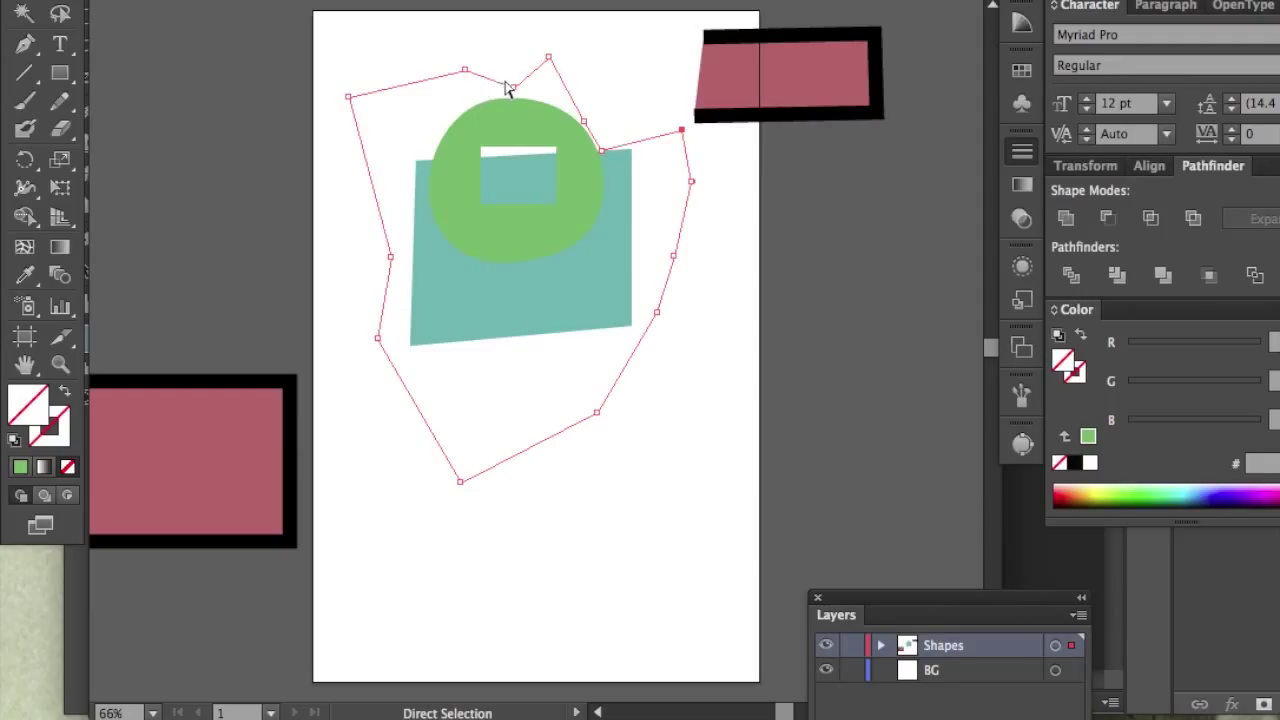
{"action": "left_click_drag", "start_coordinate": [511, 89], "coordinate": [514, 266]}
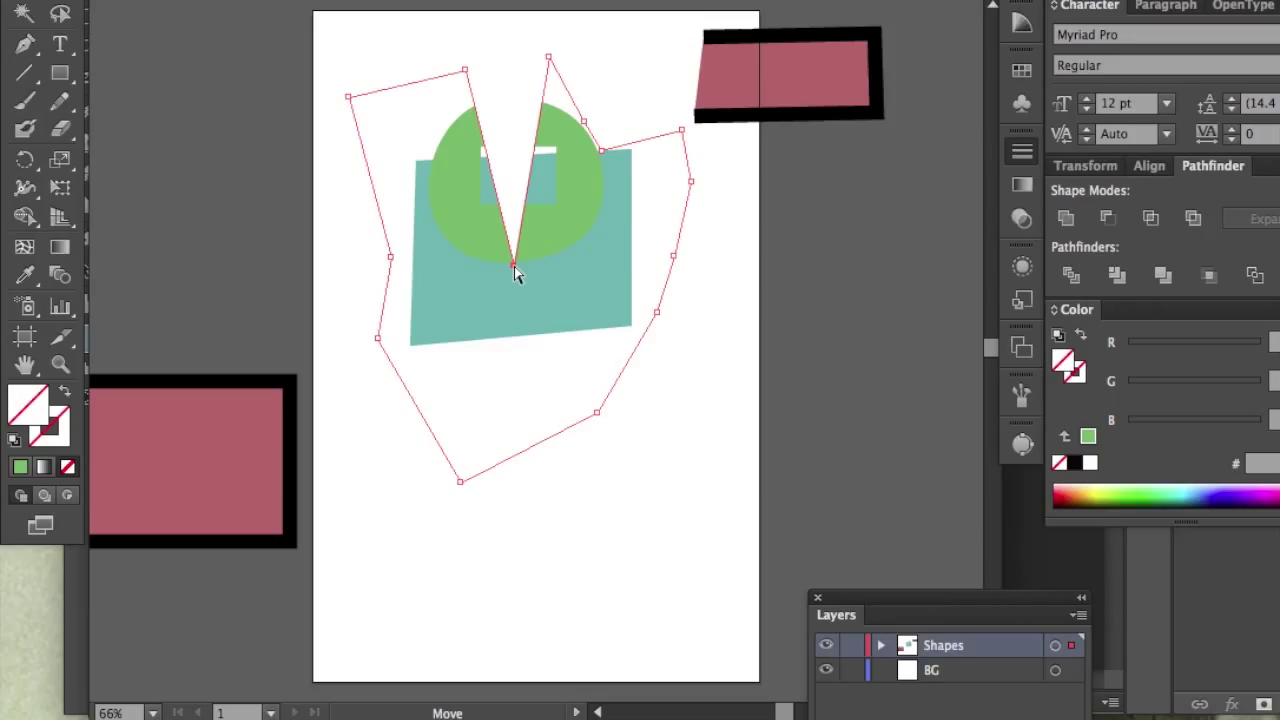
{"action": "left_click_drag", "start_coordinate": [514, 266], "coordinate": [514, 266]}
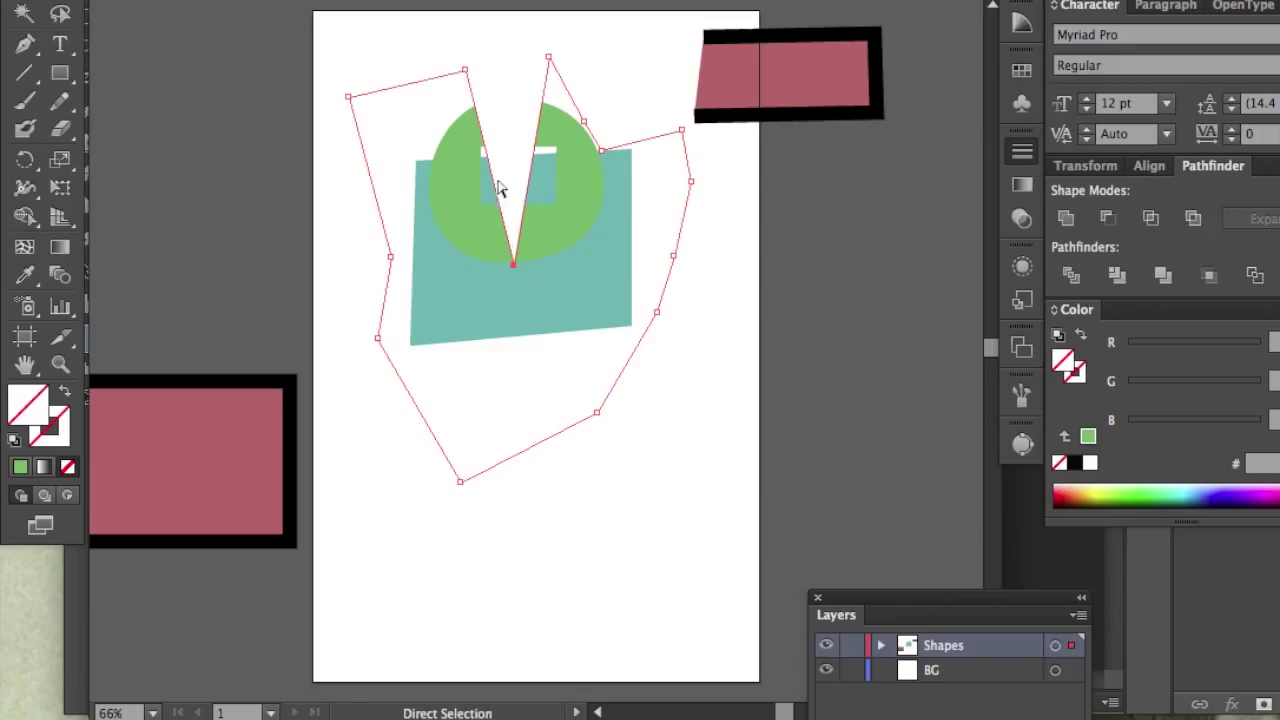
{"action": "left_click", "coordinate": [346, 6]}
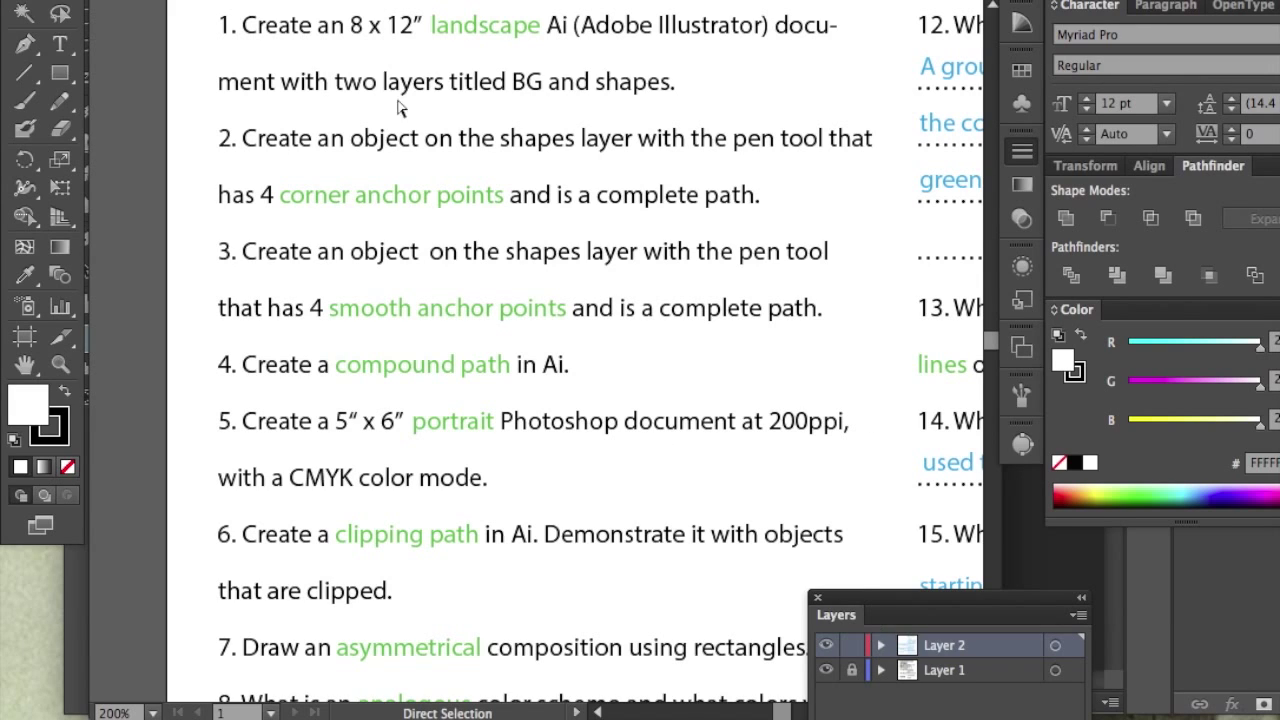
- In Untitled-1, drag the clipped group and the top pink rectangle off the artboard's right side
{"action": "left_click", "coordinate": [503, 5]}
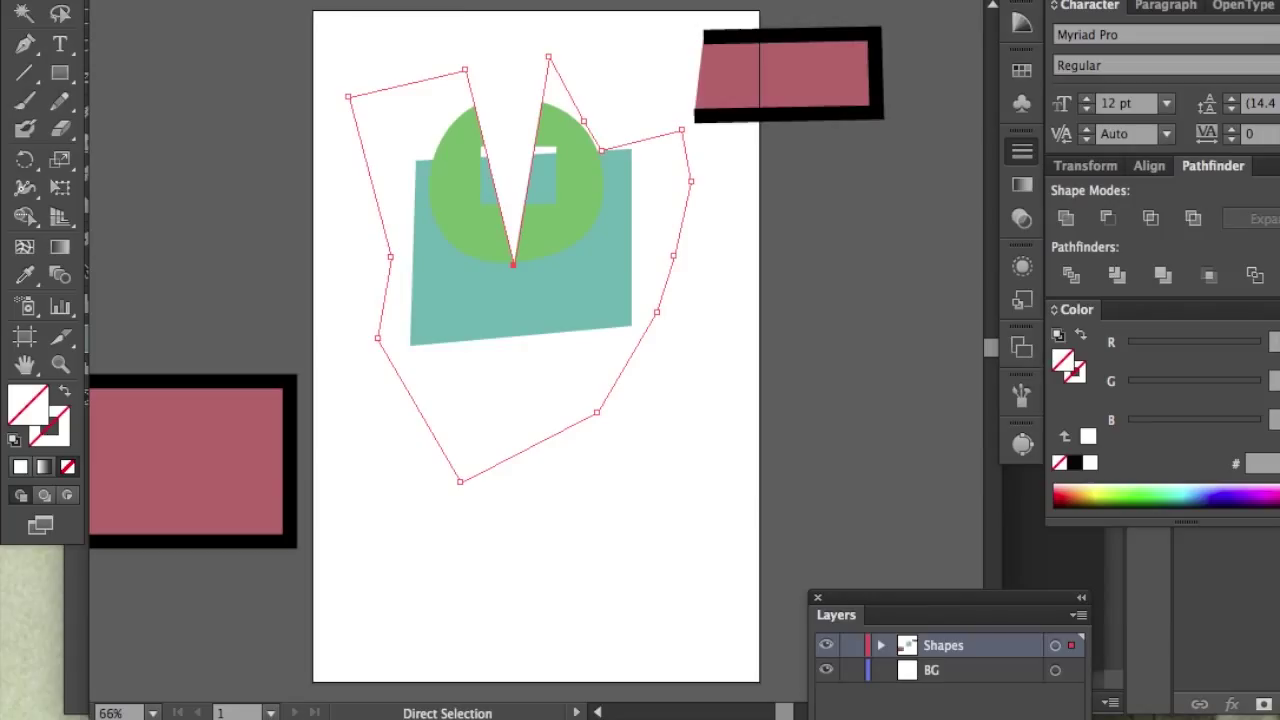
{"action": "left_click", "coordinate": [23, 13]}
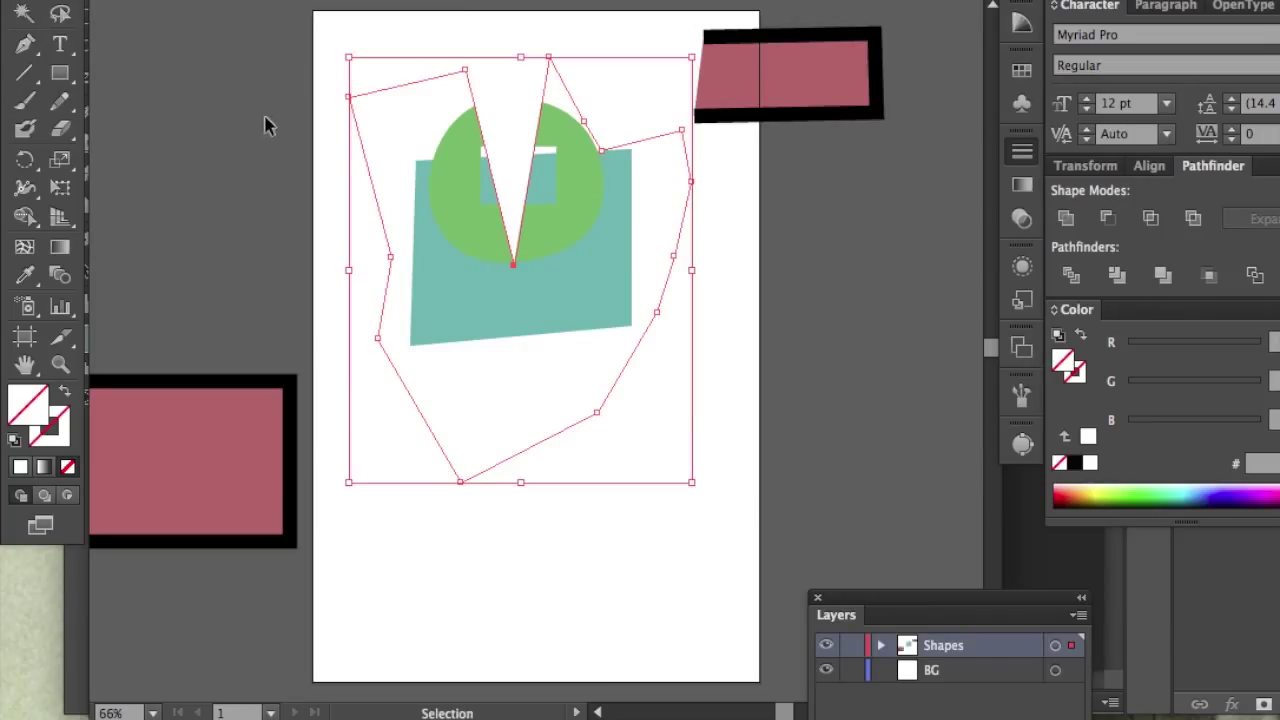
{"action": "left_click_drag", "start_coordinate": [474, 237], "coordinate": [912, 372]}
{"action": "left_click_drag", "start_coordinate": [751, 49], "coordinate": [886, 82]}
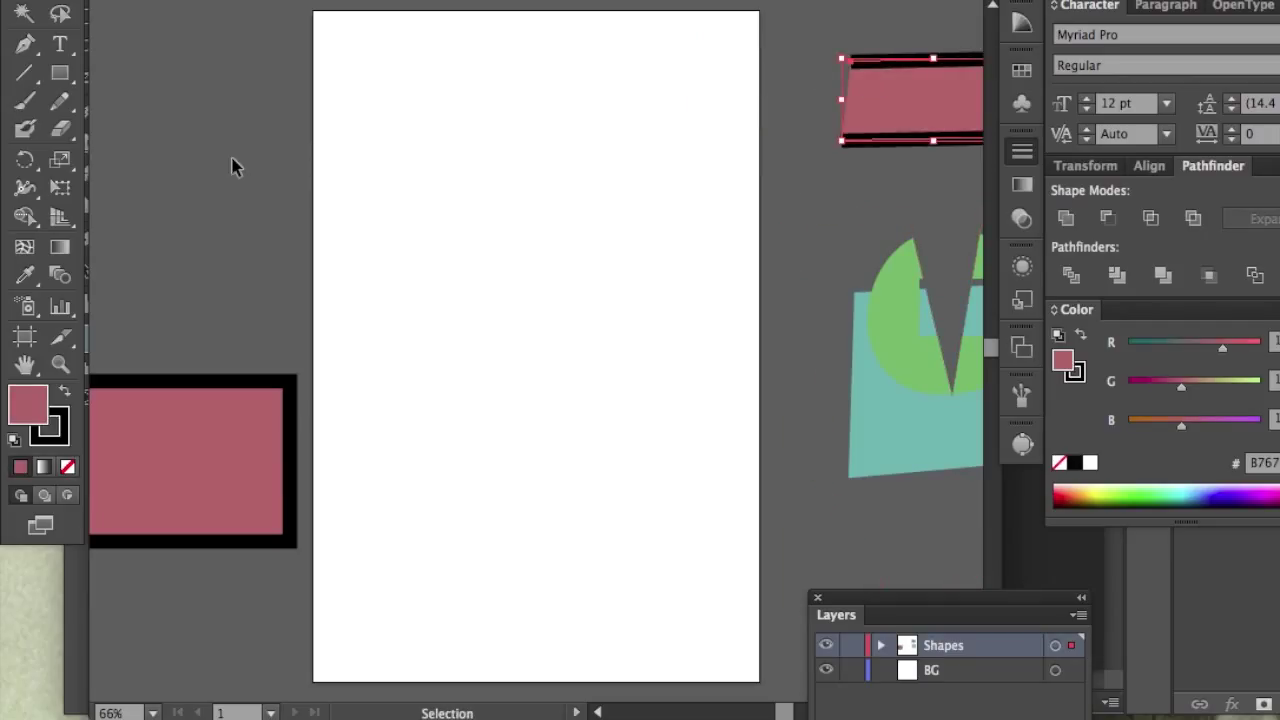
{"action": "left_click", "coordinate": [60, 73]}
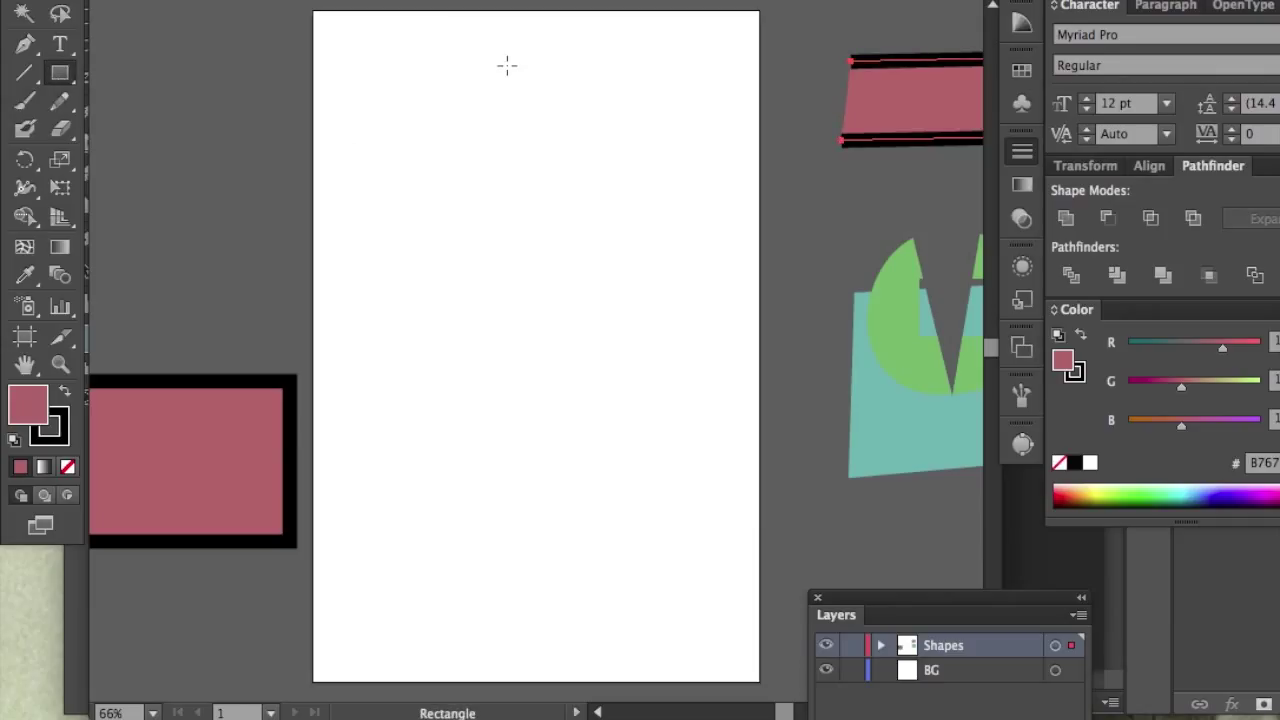
- Draw four pink rectangles of varying widths down the artboard, then move the lowest one further down
{"action": "mouse_move", "coordinate": [418, 74]}
{"action": "left_mouse_down"}
{"action": "mouse_move", "coordinate": [854, 194]}
{"action": "mouse_move", "coordinate": [707, 155]}
{"action": "left_mouse_up"}
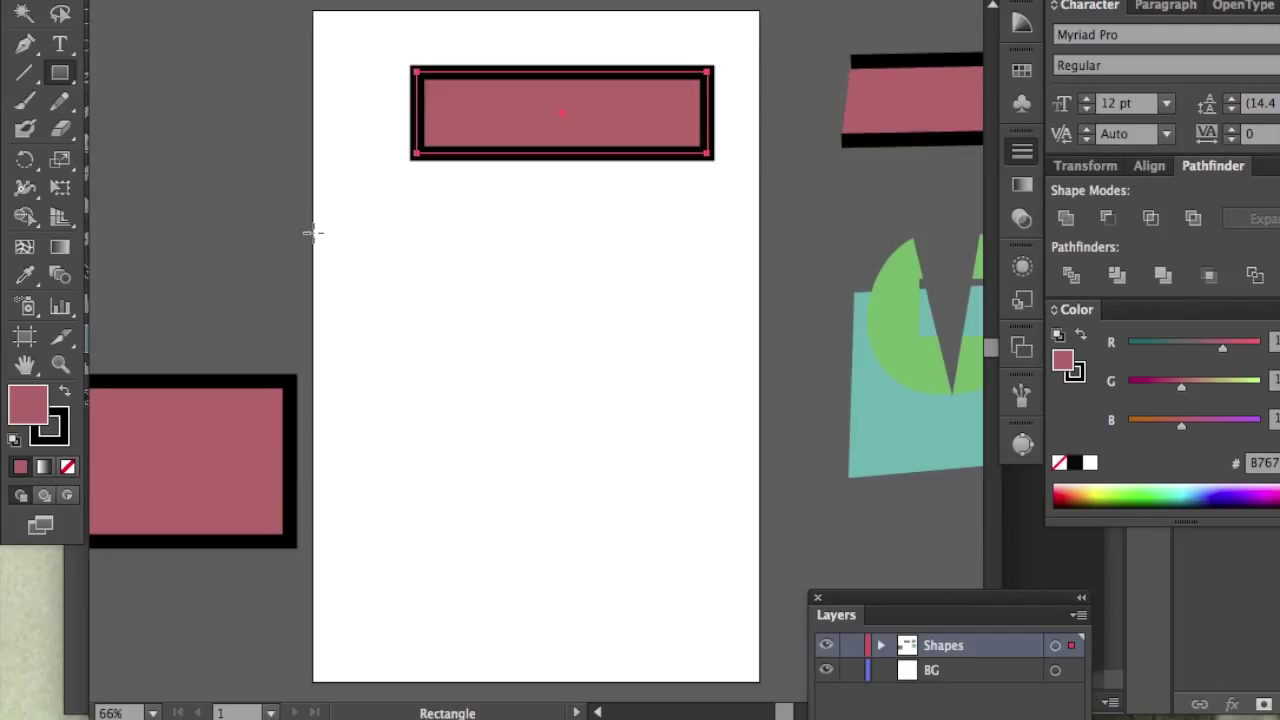
{"action": "left_click_drag", "start_coordinate": [328, 232], "coordinate": [677, 290]}
{"action": "mouse_move", "coordinate": [746, 347]}
{"action": "left_mouse_down"}
{"action": "mouse_move", "coordinate": [477, 425]}
{"action": "mouse_move", "coordinate": [542, 400]}
{"action": "mouse_move", "coordinate": [551, 503]}
{"action": "left_mouse_up"}
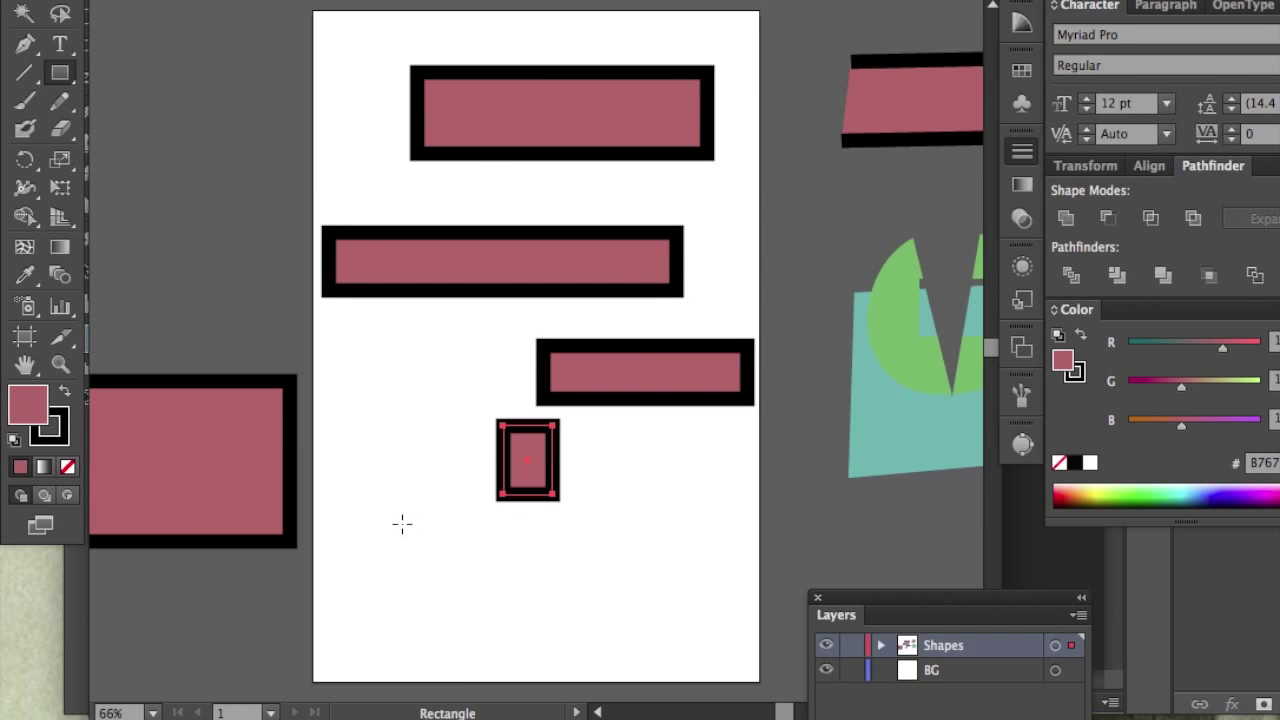
{"action": "mouse_move", "coordinate": [403, 523]}
{"action": "left_mouse_down"}
{"action": "mouse_move", "coordinate": [506, 715]}
{"action": "mouse_move", "coordinate": [473, 30]}
{"action": "mouse_move", "coordinate": [543, 371]}
{"action": "mouse_move", "coordinate": [554, 214]}
{"action": "mouse_move", "coordinate": [562, 228]}
{"action": "left_mouse_up"}
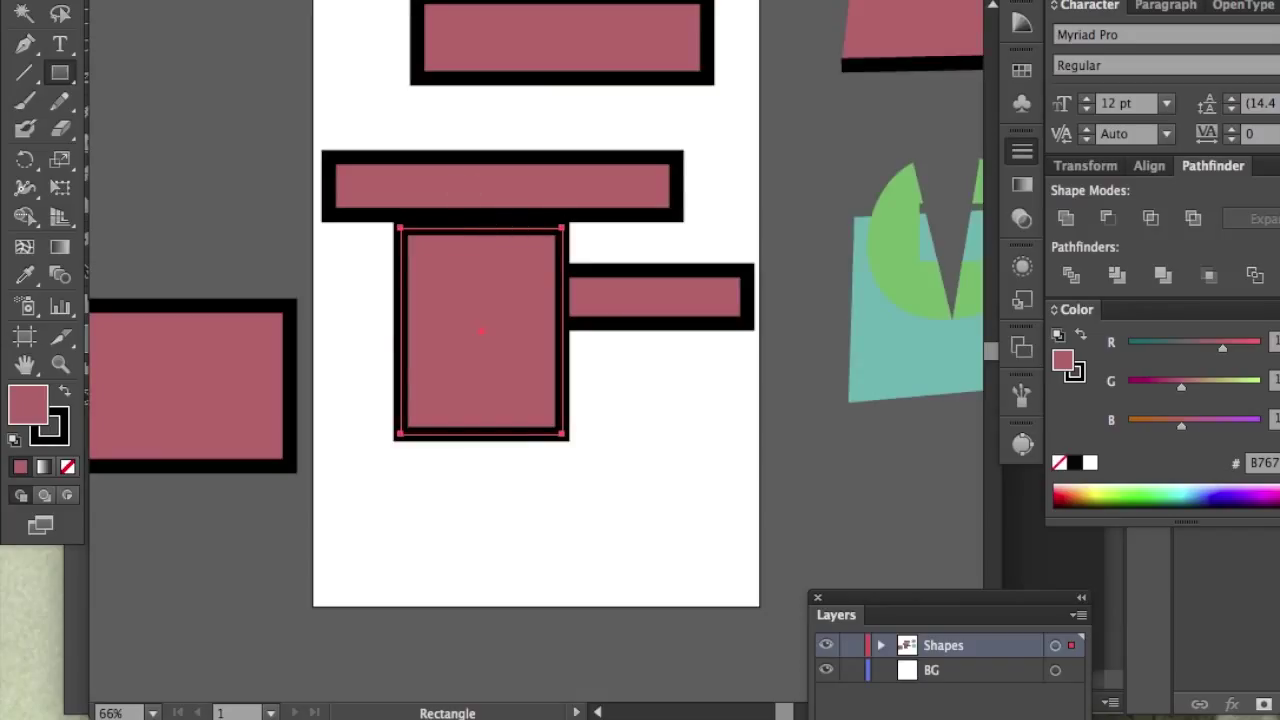
{"action": "key", "text": "v"}
{"action": "left_click_drag", "start_coordinate": [482, 250], "coordinate": [490, 378]}
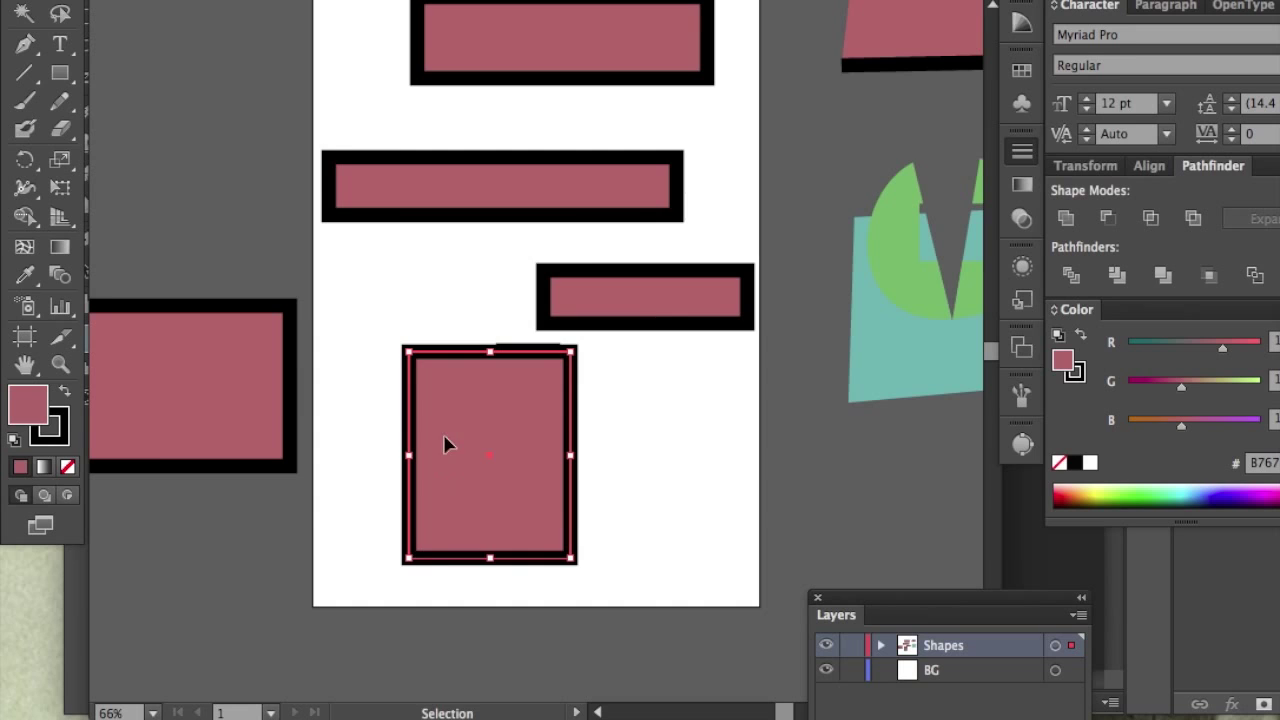
{"action": "key", "text": "space"}
{"action": "left_click_drag", "start_coordinate": [403, 94], "coordinate": [463, 157]}
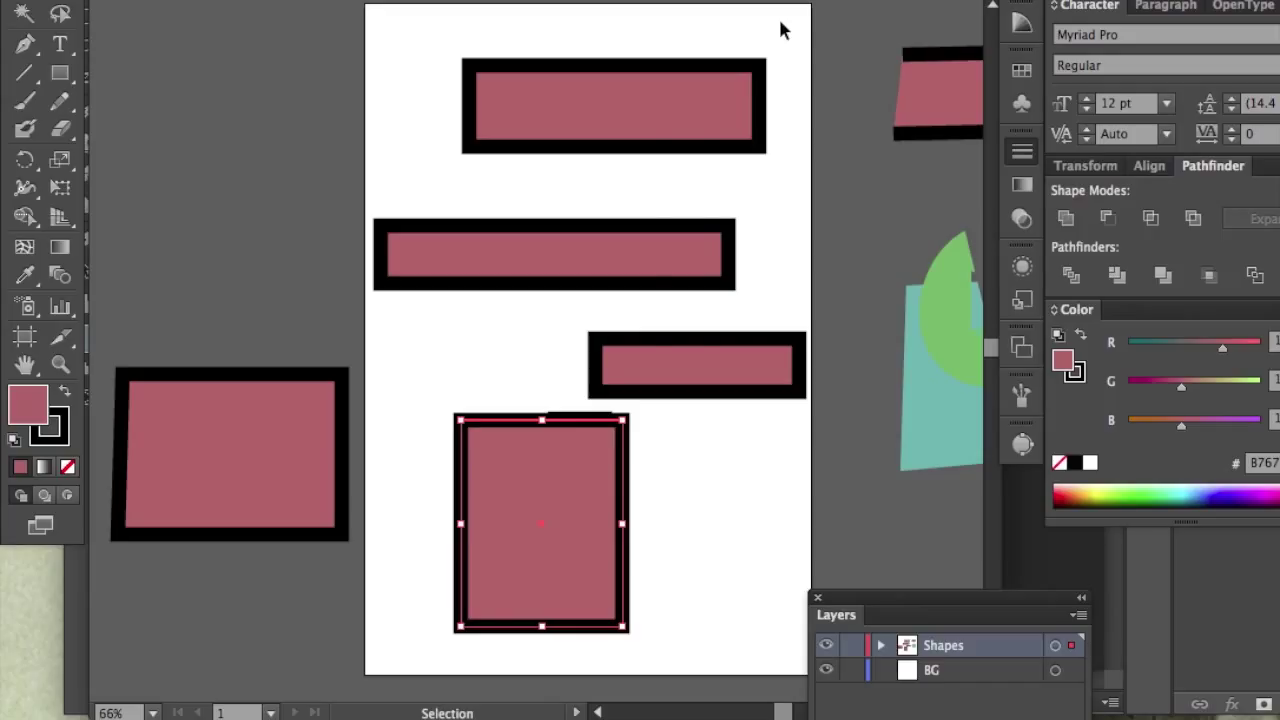
- Marquee-select all four pink rectangles on the artboard
{"action": "left_click_drag", "start_coordinate": [781, 22], "coordinate": [512, 682]}
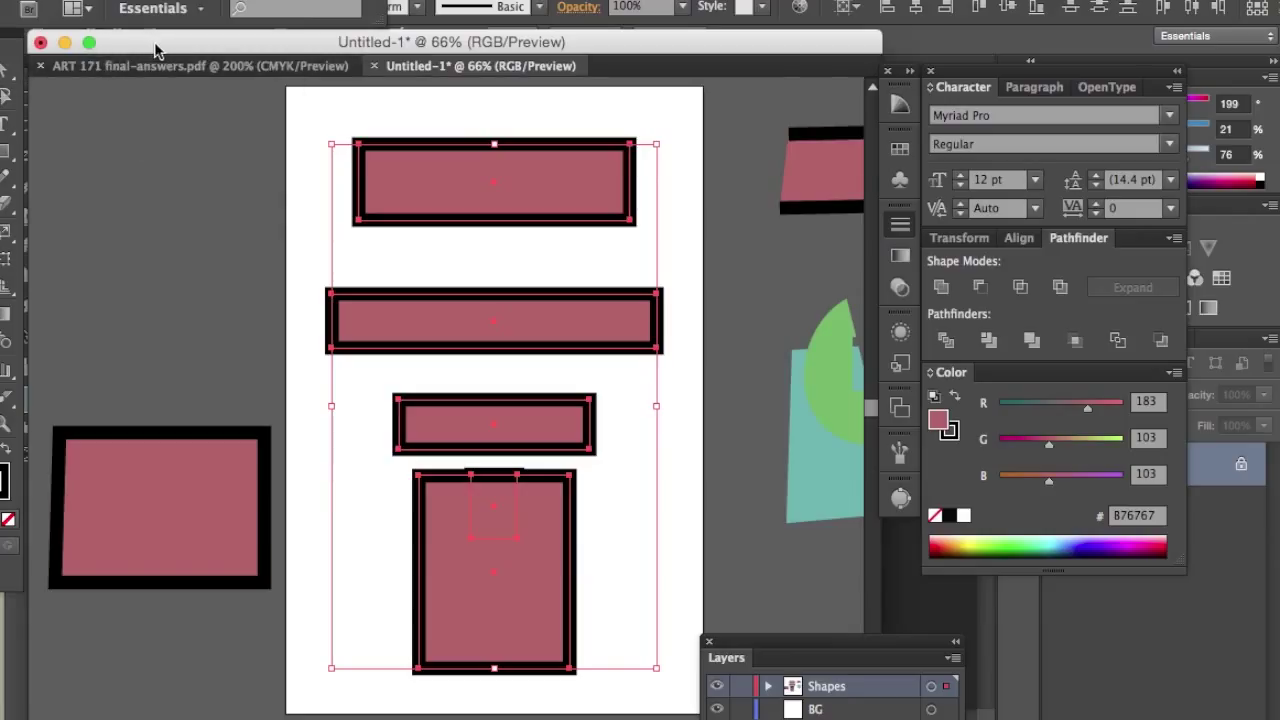
- Switch the artboard to 12 x 8 in landscape in Artboard Options, then exit artboard editing
{"action": "left_click_drag", "start_coordinate": [14, 48], "coordinate": [191, 81]}
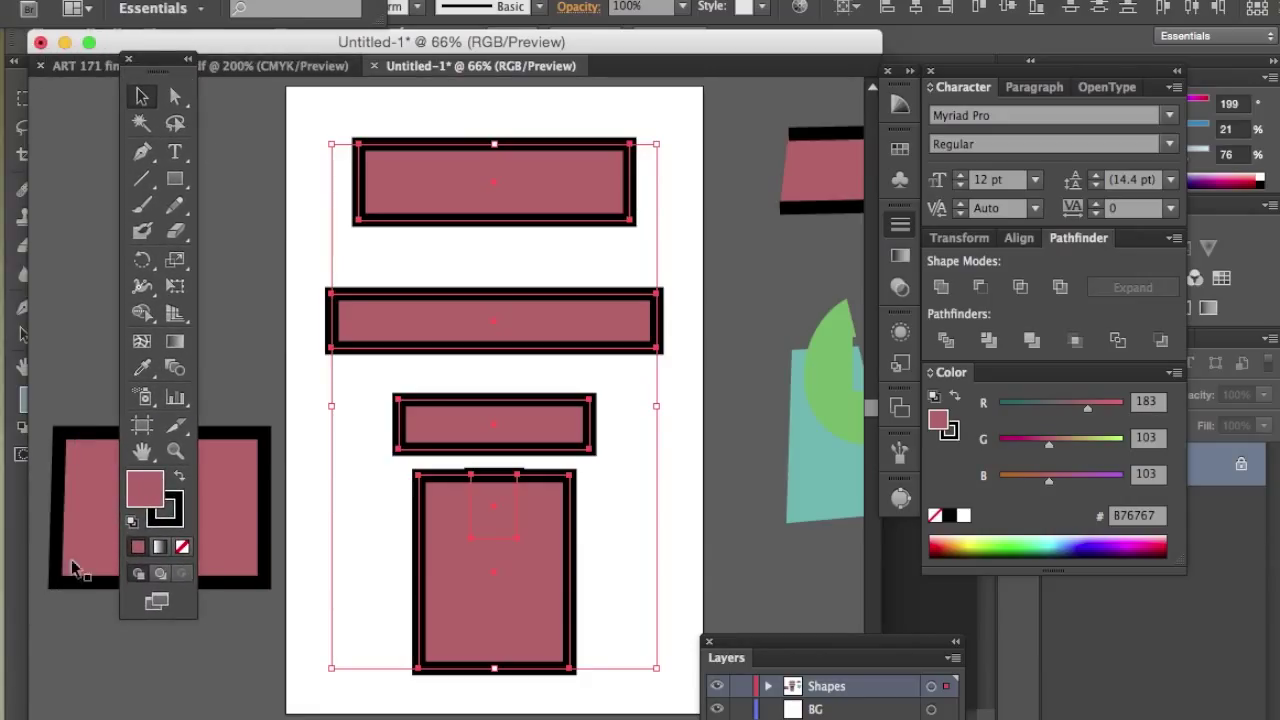
{"action": "double_click", "coordinate": [140, 430]}
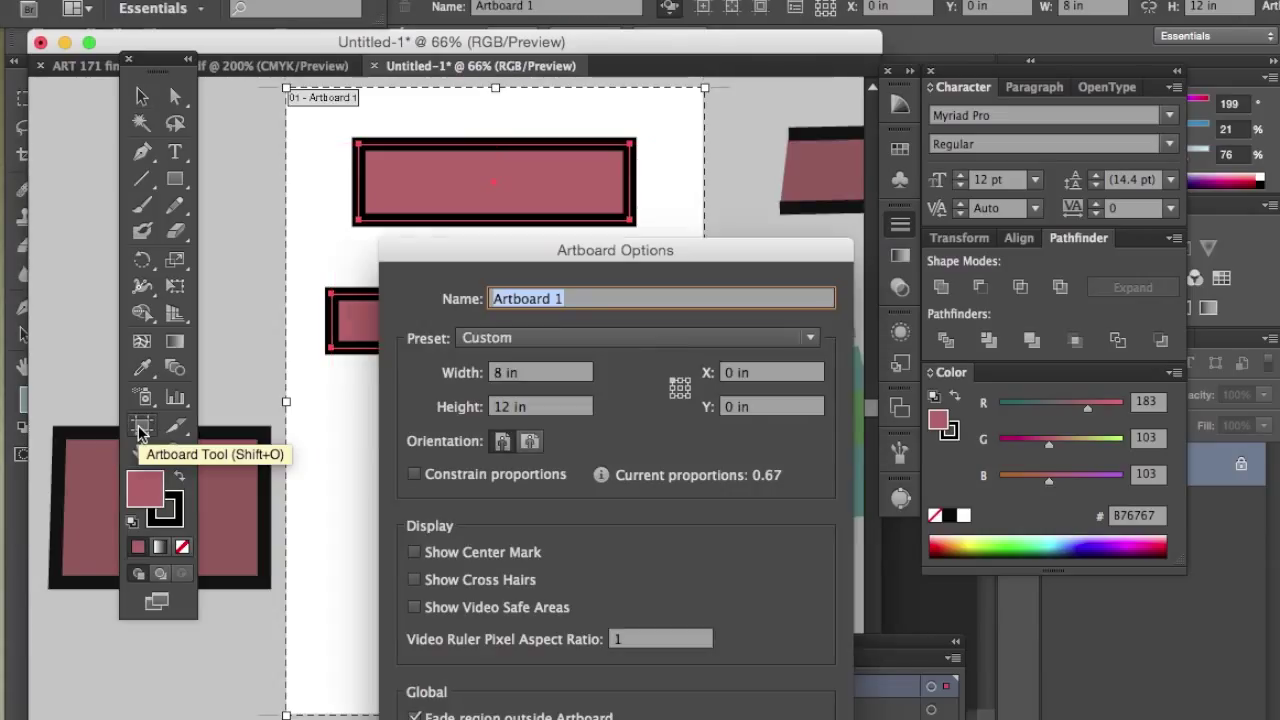
{"action": "left_click", "coordinate": [530, 442]}
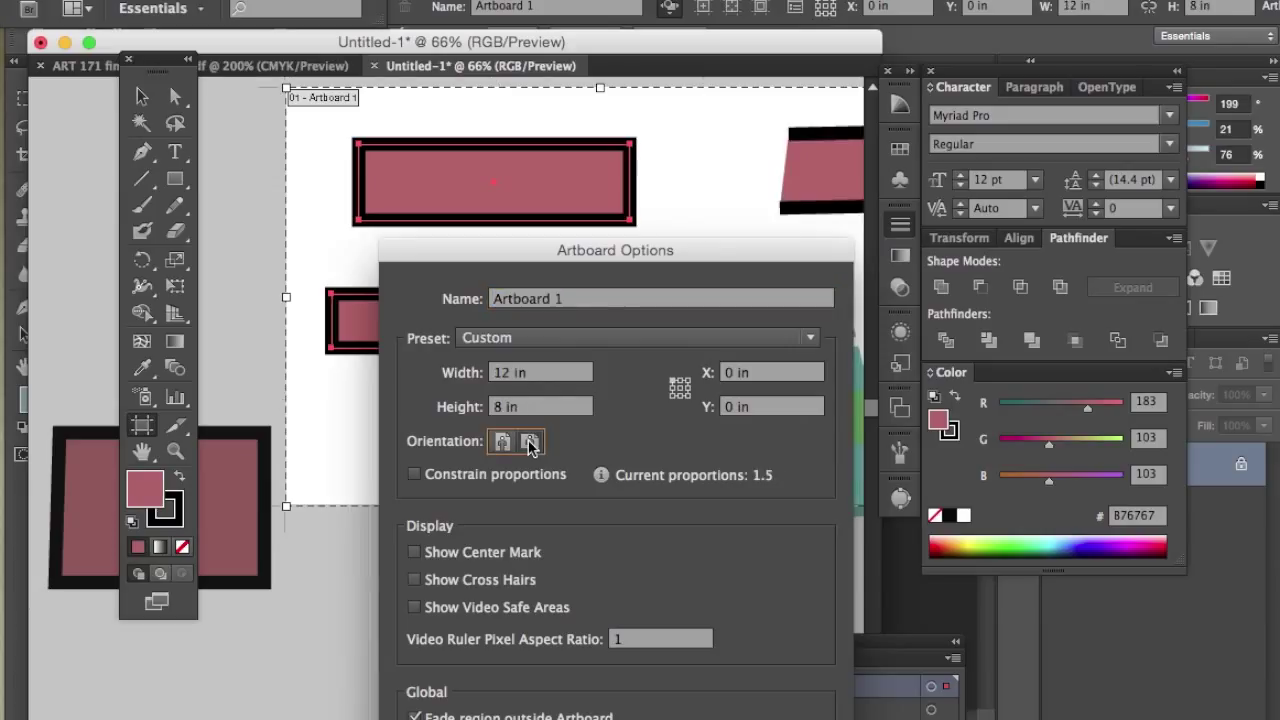
{"action": "key", "text": "Return"}
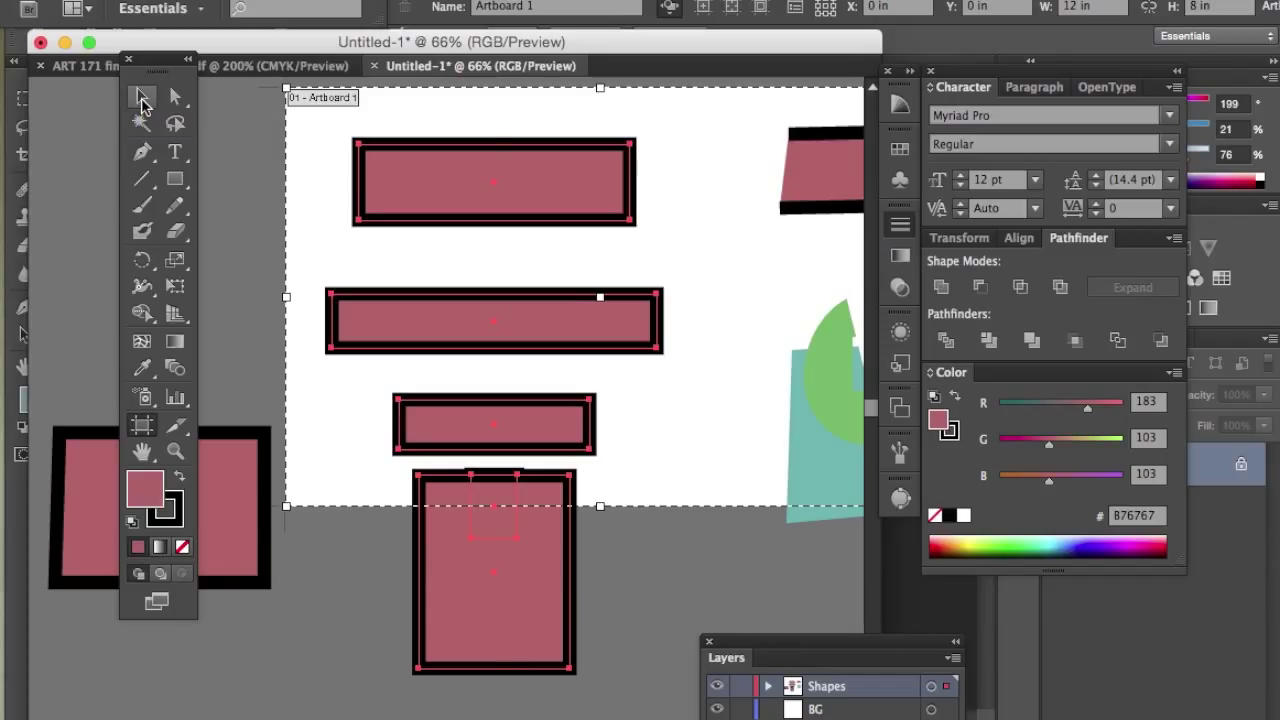
{"action": "left_click", "coordinate": [141, 100]}
{"action": "left_click", "coordinate": [228, 120]}
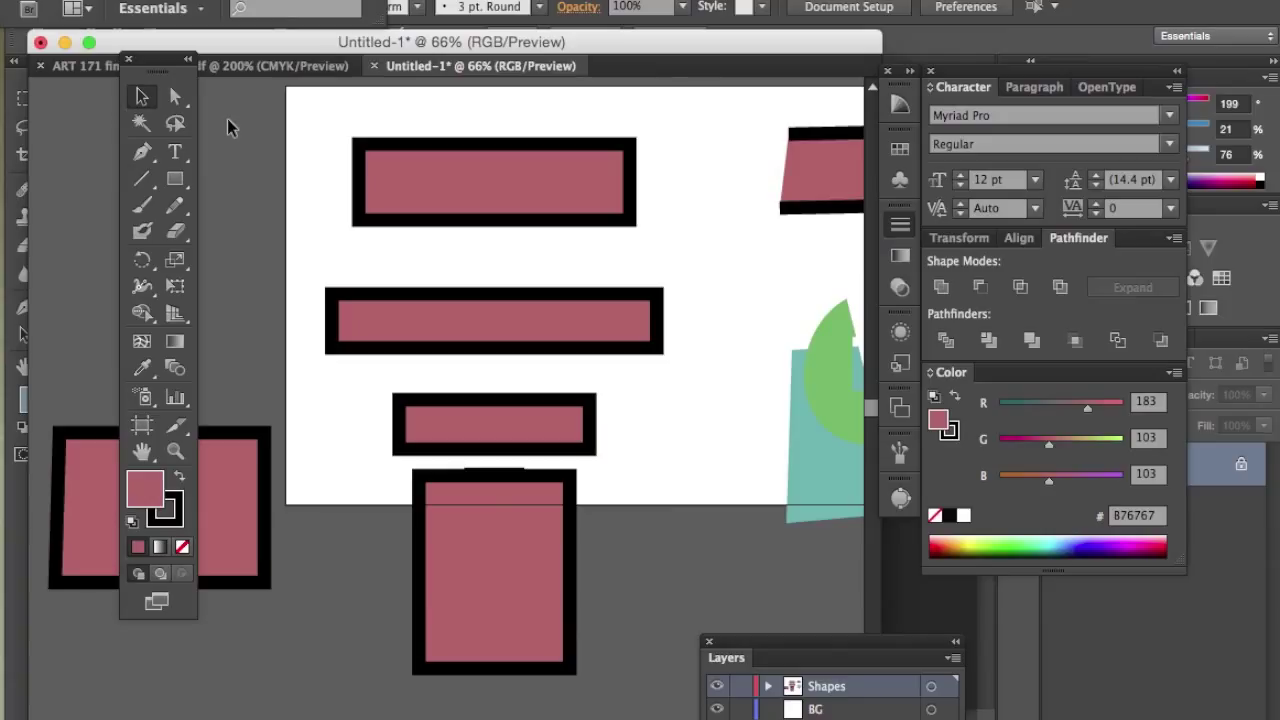